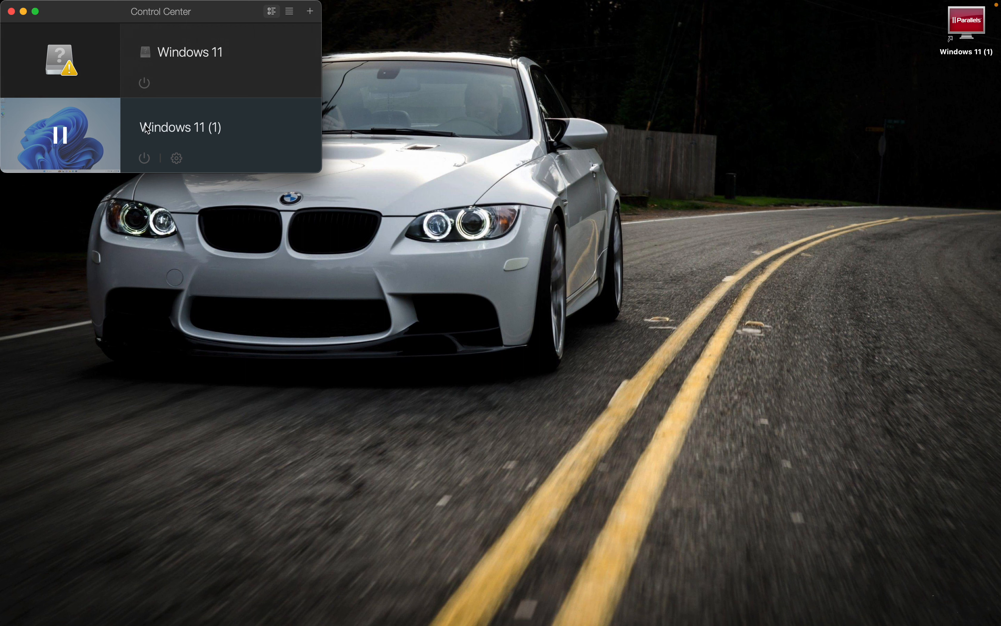
View the Mac's hardware and macOS details in About This Mac, and close the window.
{"action": "mouse_move", "coordinate": [117, 140]}
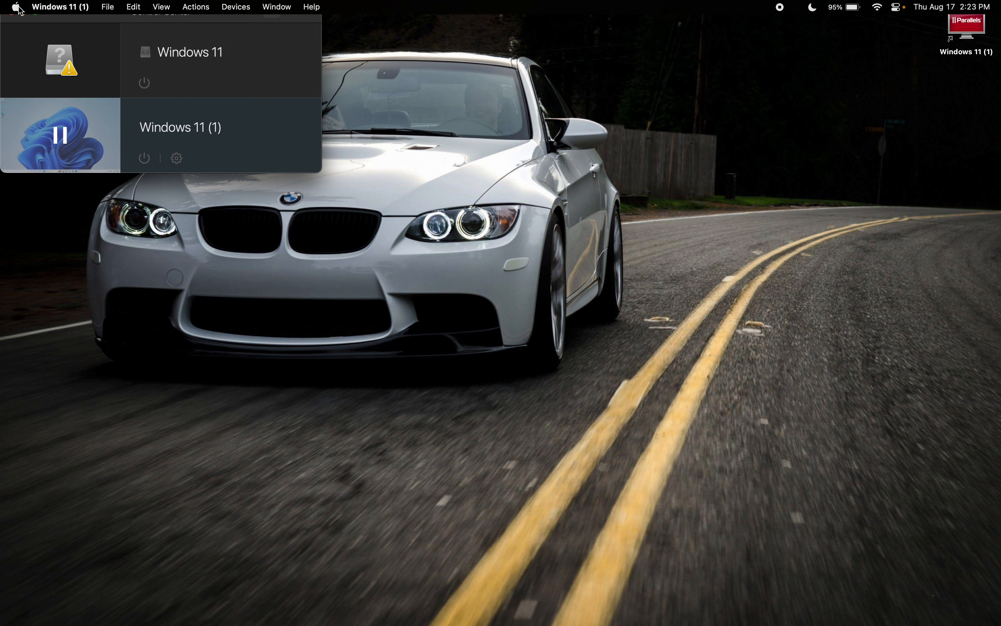
{"action": "left_click", "coordinate": [17, 7]}
{"action": "left_click", "coordinate": [34, 25]}
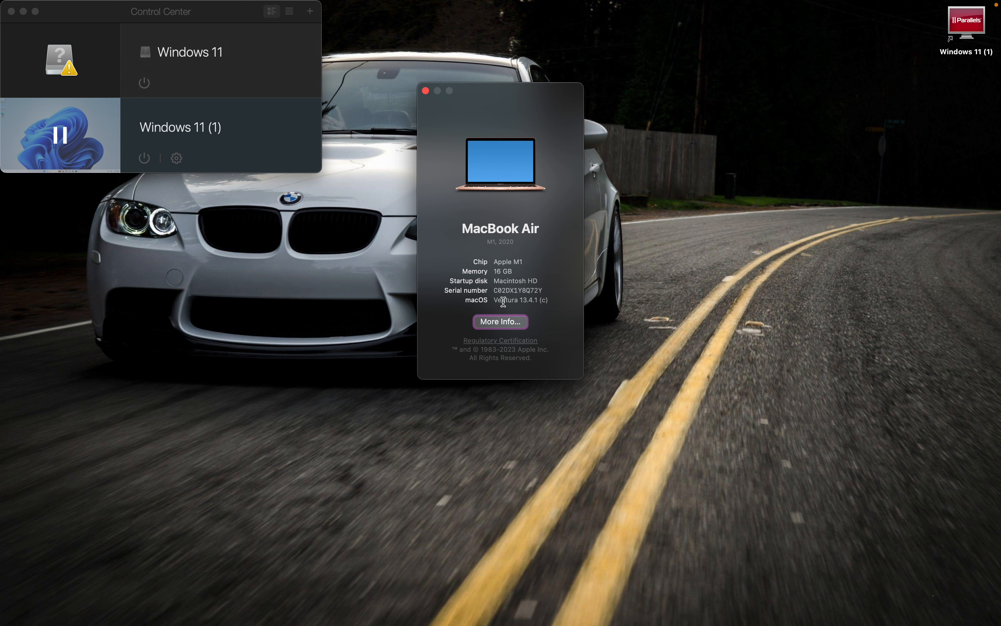
{"action": "left_click", "coordinate": [426, 91]}
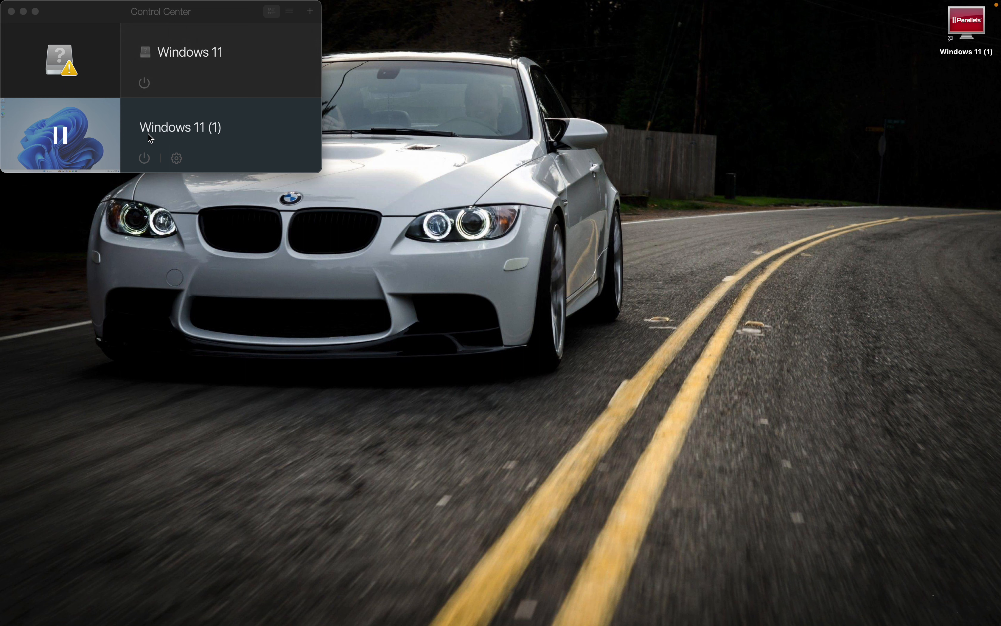
Close the Parallels Control Center and switch to the full-screen Windows 11 virtual machine.
{"action": "mouse_move", "coordinate": [112, 168]}
{"action": "left_click", "coordinate": [11, 11]}
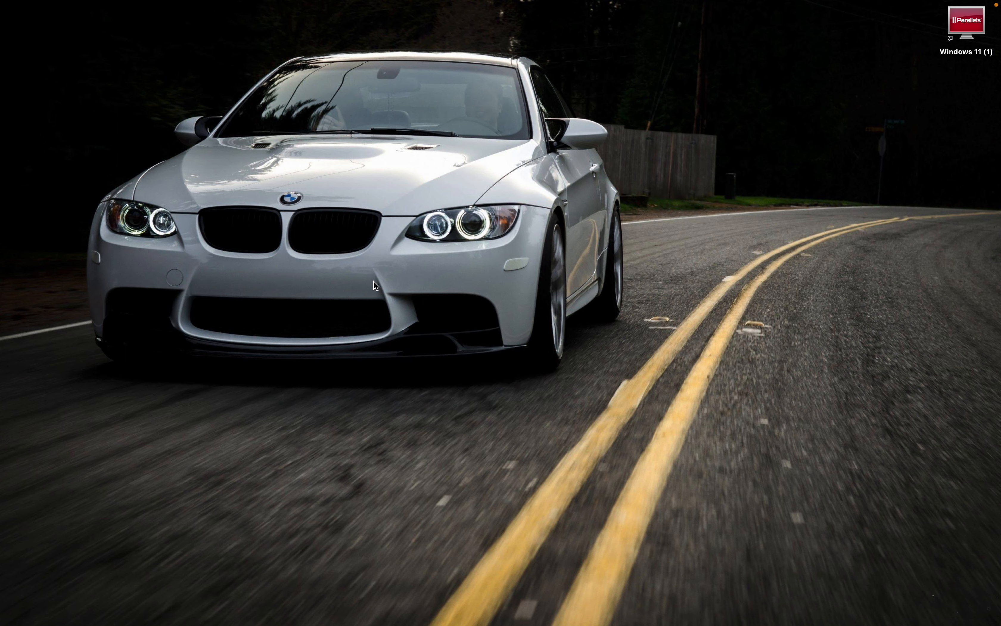
{"action": "key", "text": "ctrl+Right"}
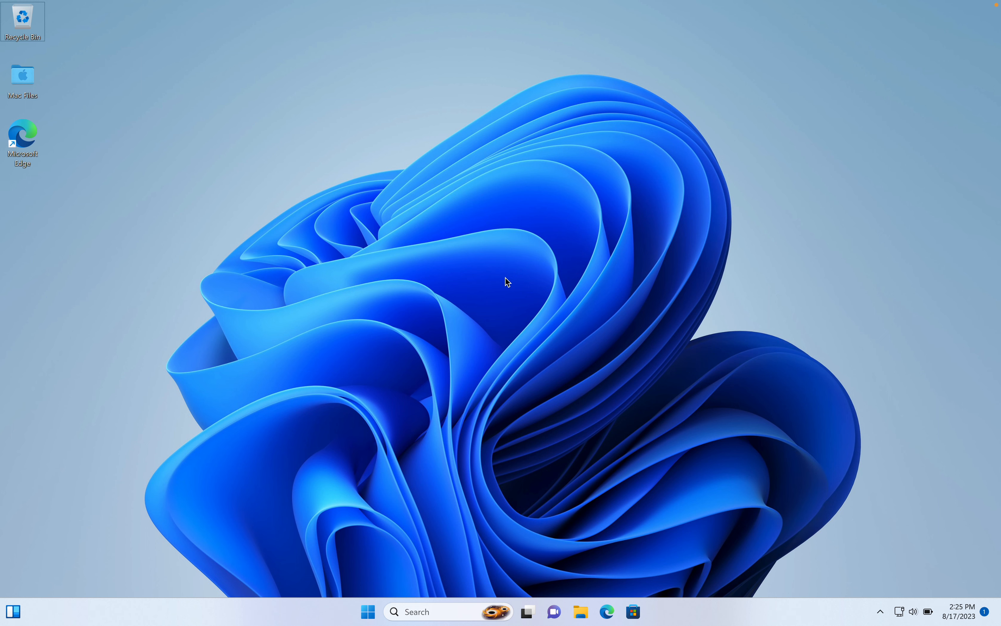
Search for "featu", view the Turn Windows features on or off list, and cancel it without changes.
{"action": "left_click", "coordinate": [368, 611]}
{"action": "type", "text": "f"}
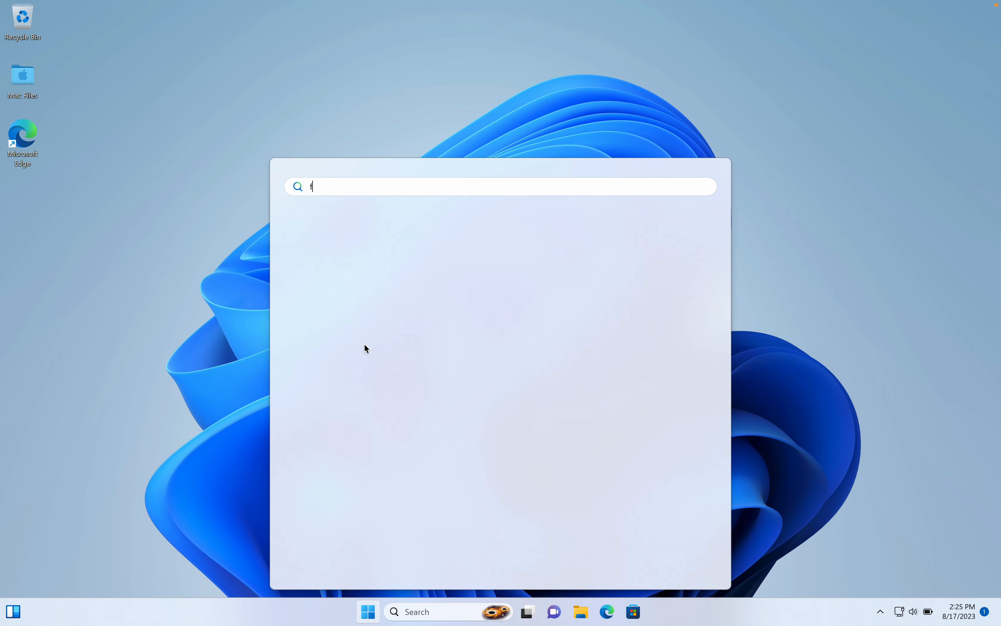
{"action": "type", "text": "eatu"}
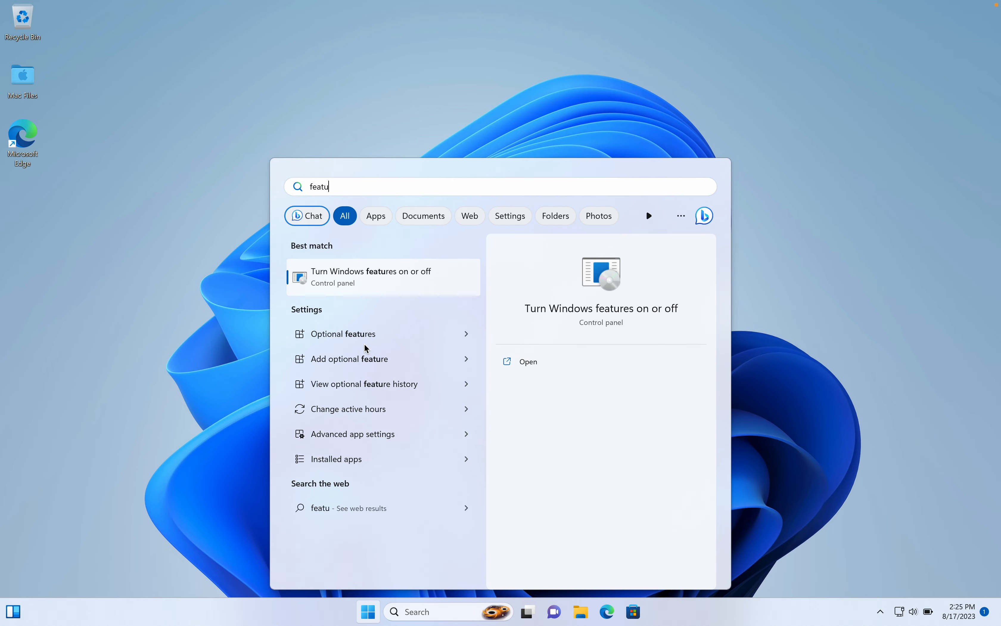
{"action": "left_click", "coordinate": [379, 290]}
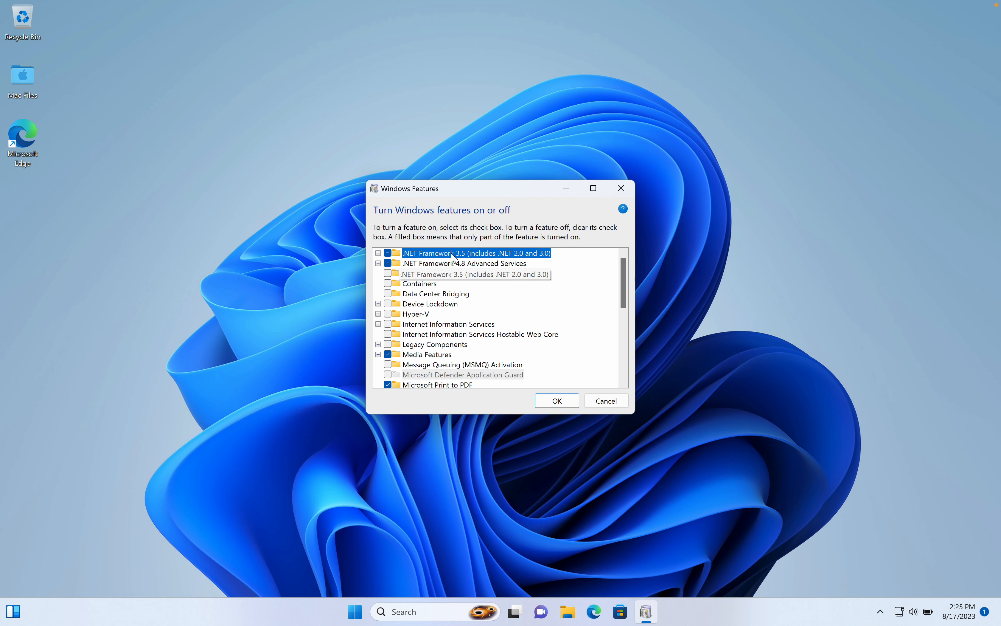
{"action": "left_click", "coordinate": [597, 403]}
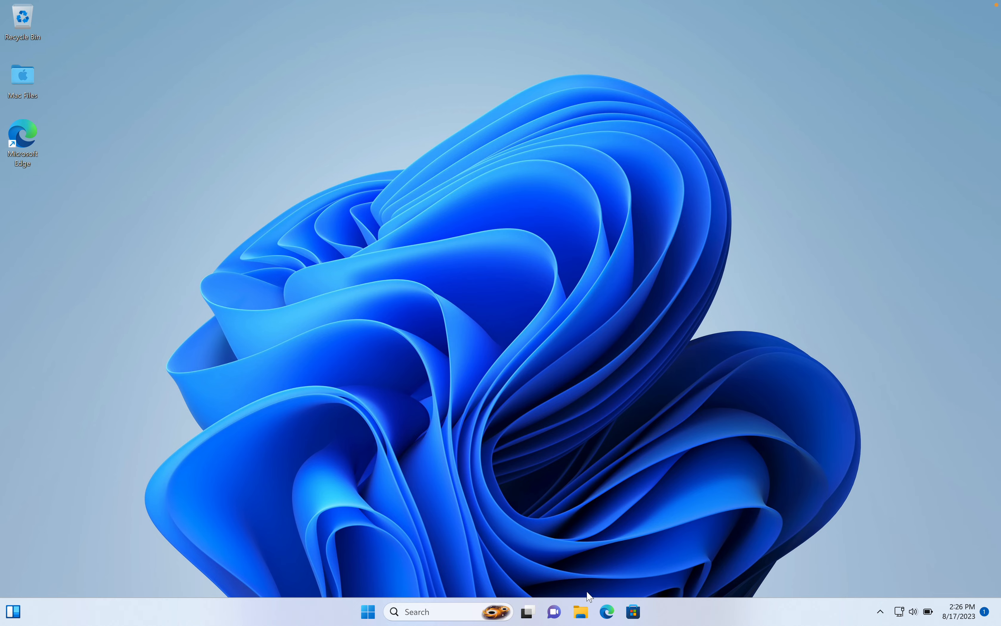
Review the device and Windows specifications in This PC's properties, close Settings and minimize File Explorer.
{"action": "left_click", "coordinate": [580, 611]}
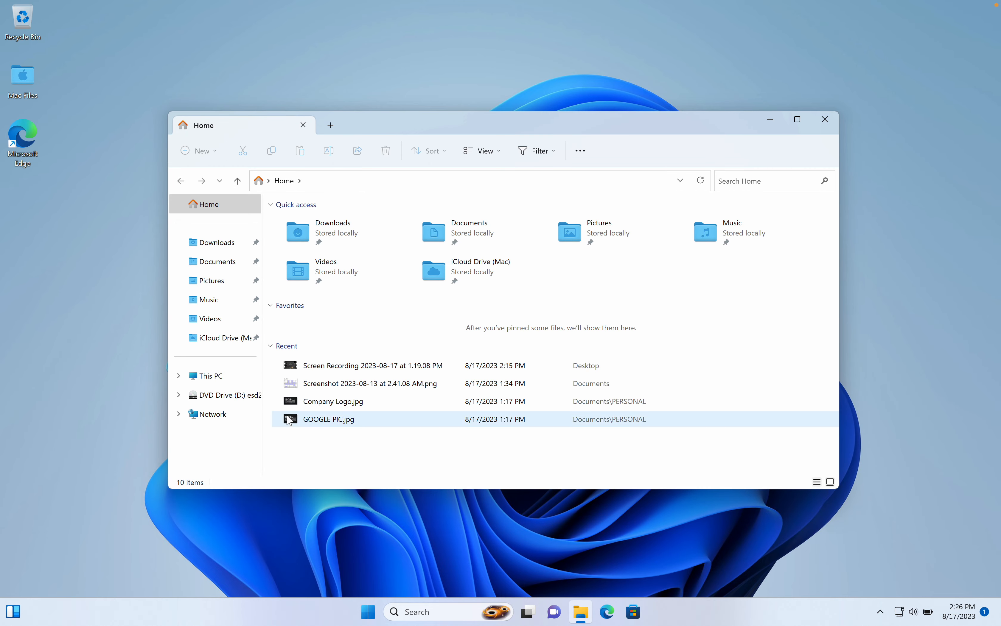
{"action": "right_click", "coordinate": [223, 376]}
{"action": "left_click", "coordinate": [292, 345]}
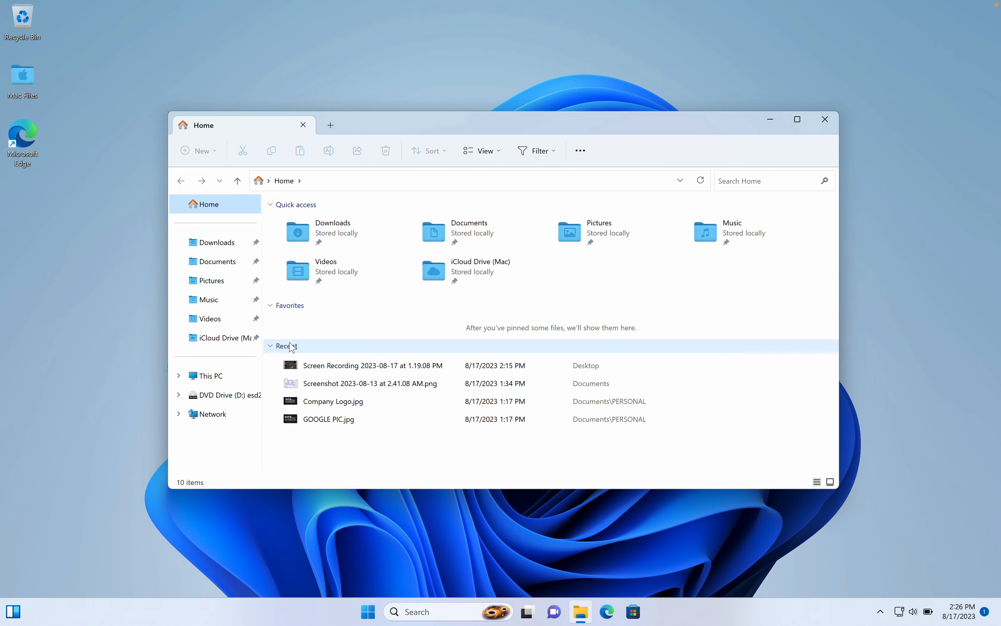
{"action": "scroll", "coordinate": [289, 343], "scroll_direction": "down", "scroll_amount": 6}
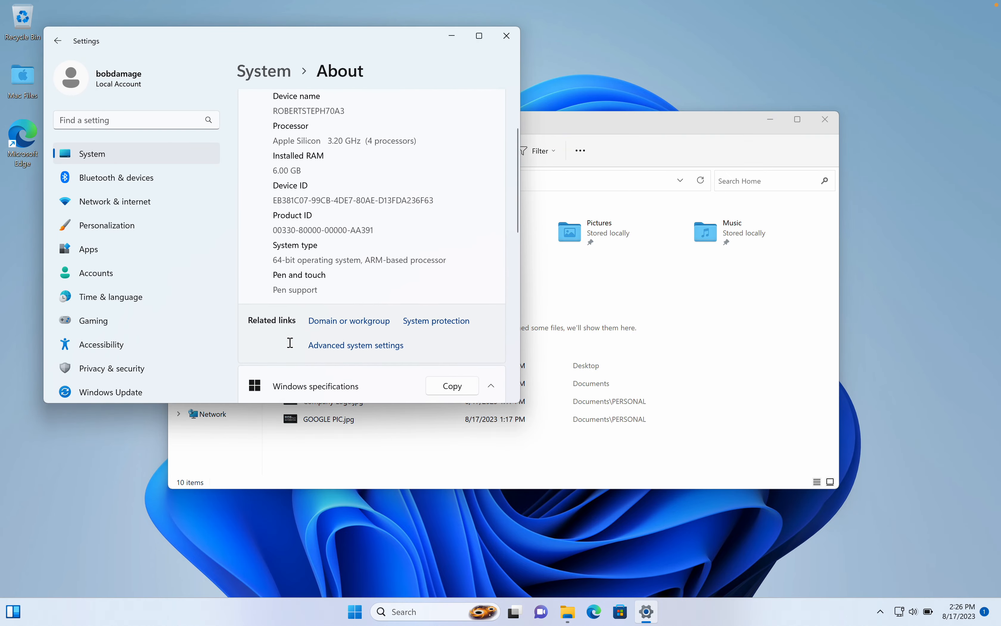
{"action": "scroll", "coordinate": [290, 343], "scroll_direction": "down", "scroll_amount": 3}
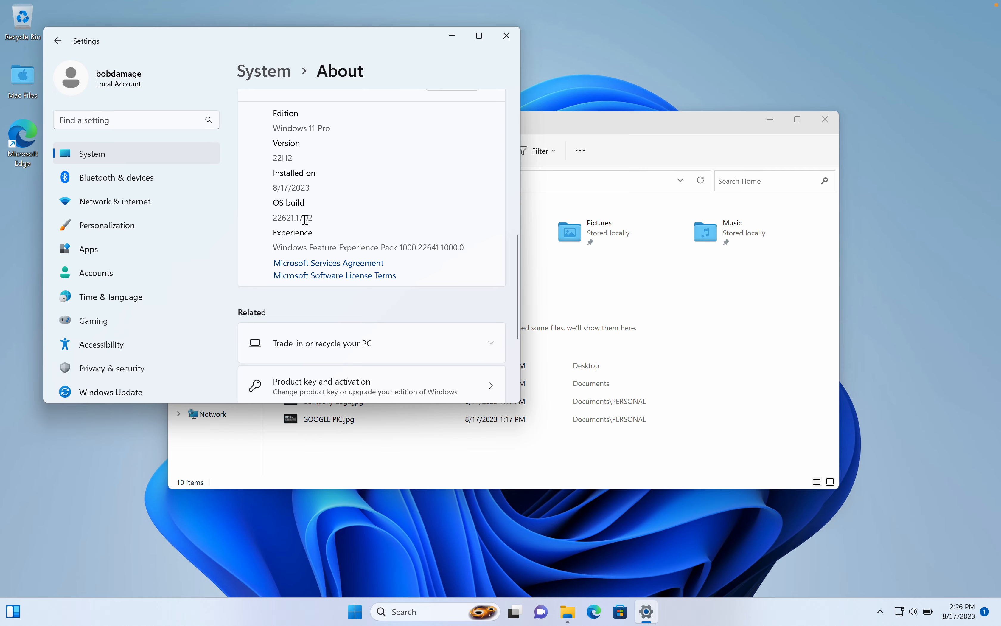
{"action": "scroll", "coordinate": [306, 219], "scroll_direction": "down", "scroll_amount": 4}
{"action": "scroll", "coordinate": [306, 222], "scroll_direction": "up", "scroll_amount": 9}
{"action": "scroll", "coordinate": [306, 224], "scroll_direction": "up", "scroll_amount": 5}
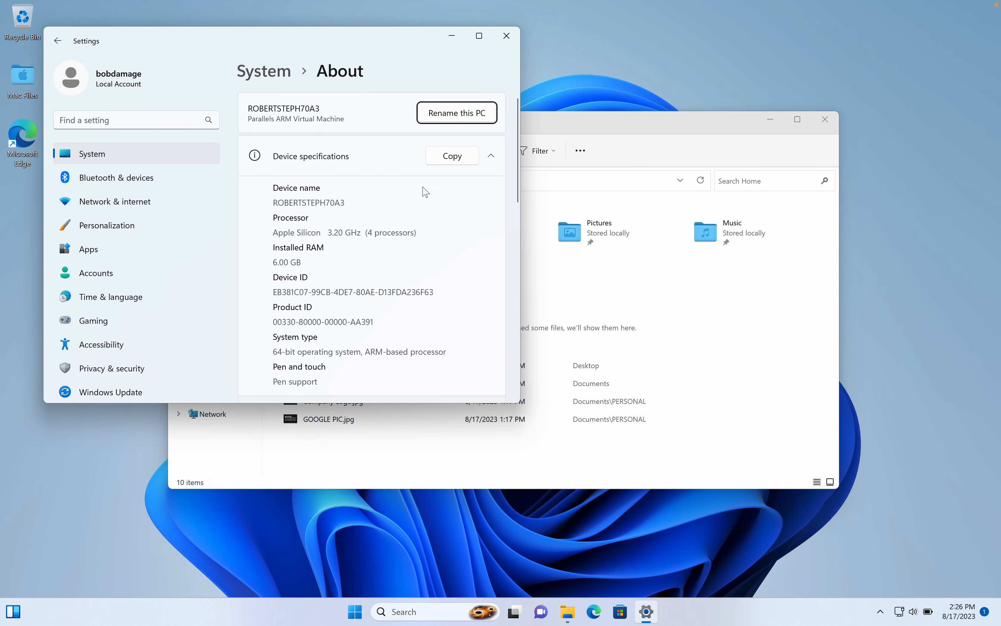
{"action": "left_click", "coordinate": [506, 36]}
{"action": "left_click", "coordinate": [462, 121]}
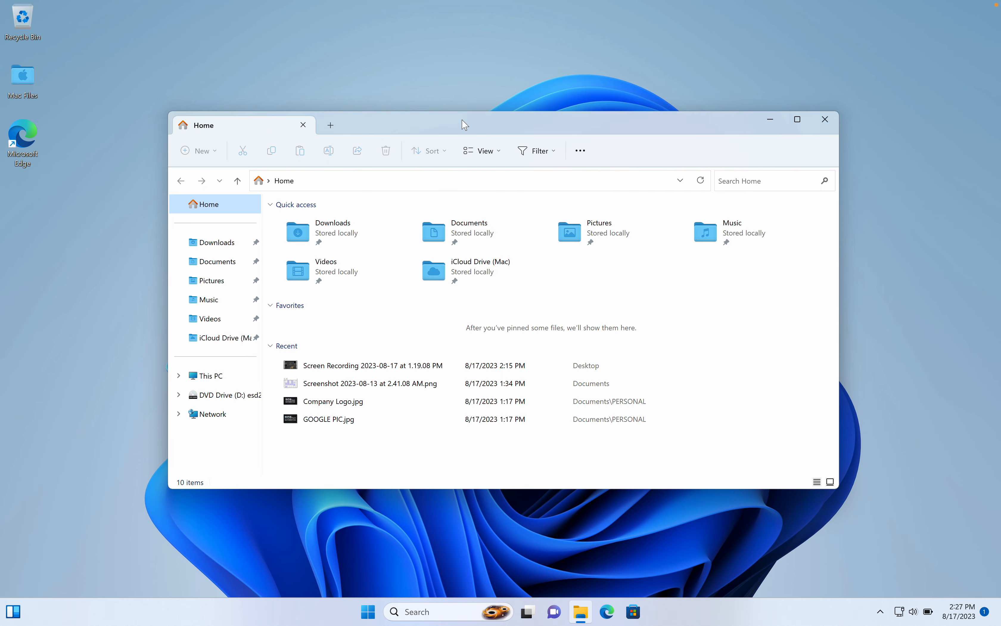
{"action": "left_click", "coordinate": [773, 122]}
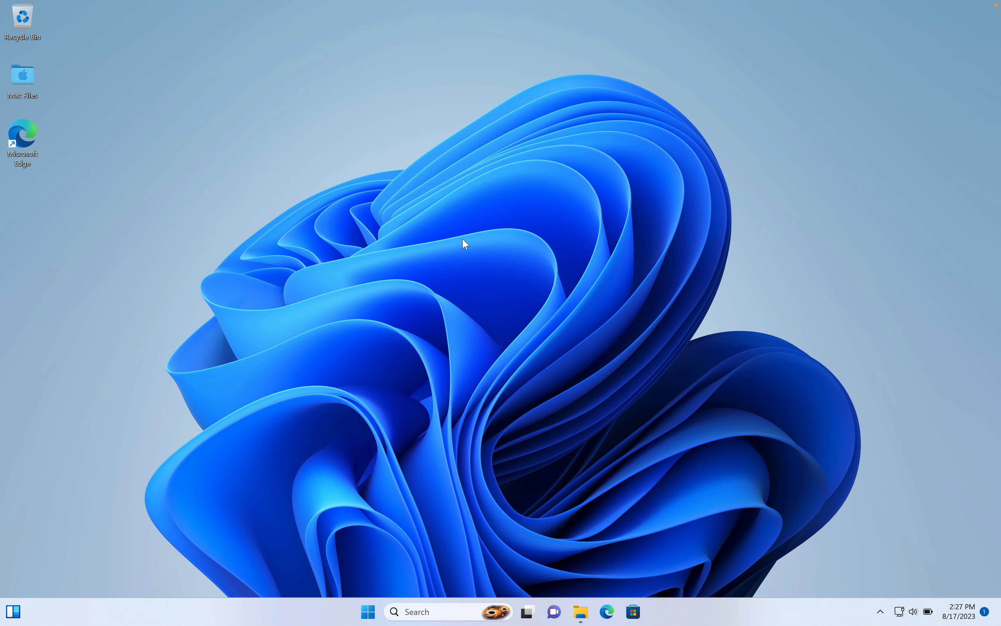
Open the BMW STANDARD TOOLS folder inside Documents > BMW in File Explorer.
{"action": "key", "text": "super+e"}
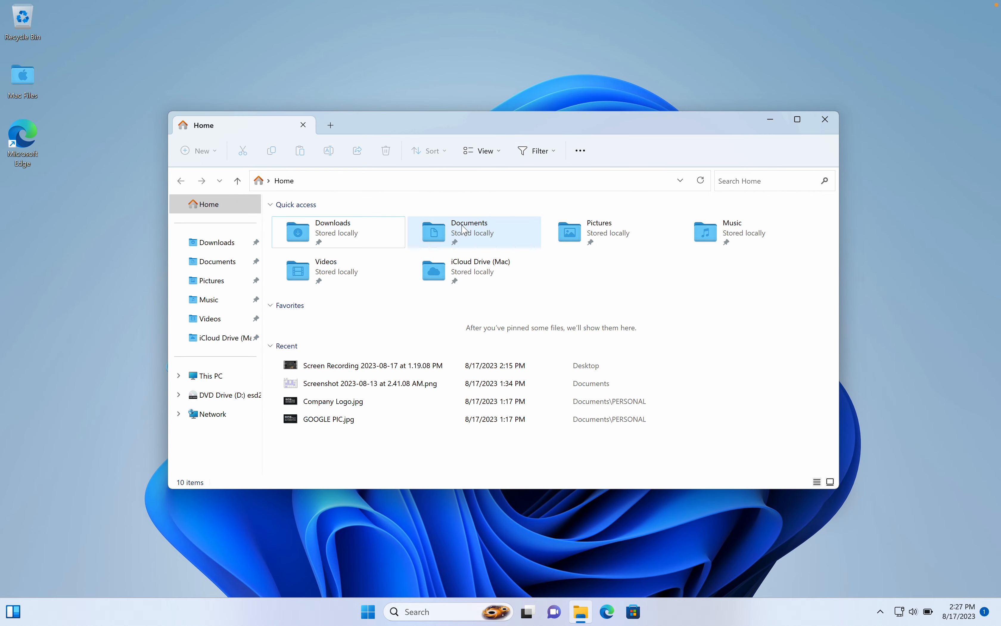
{"action": "double_click", "coordinate": [464, 230]}
{"action": "double_click", "coordinate": [335, 224]}
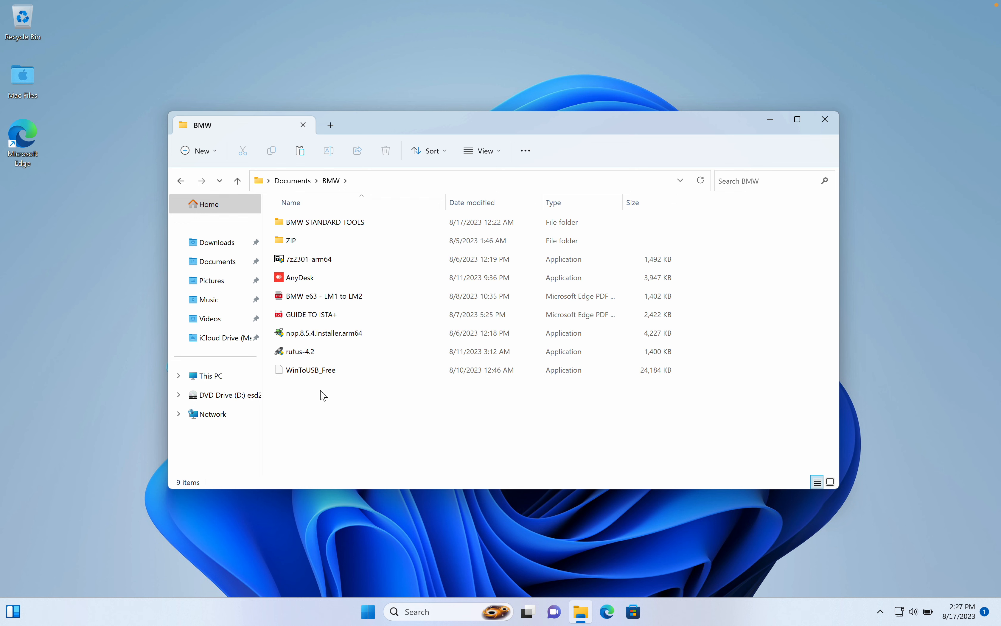
{"action": "double_click", "coordinate": [301, 223]}
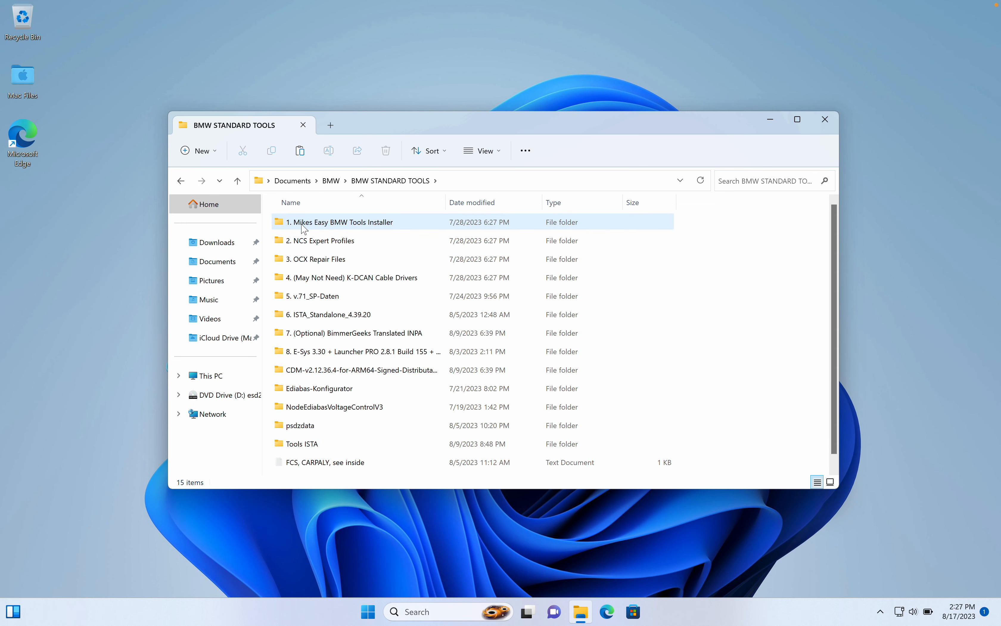
Look through the BMW STANDARD TOOLS contents, including the numbered tool folders, the K-DCAN cable drivers and the CDM ARM64 driver folder.
{"action": "left_click", "coordinate": [353, 226]}
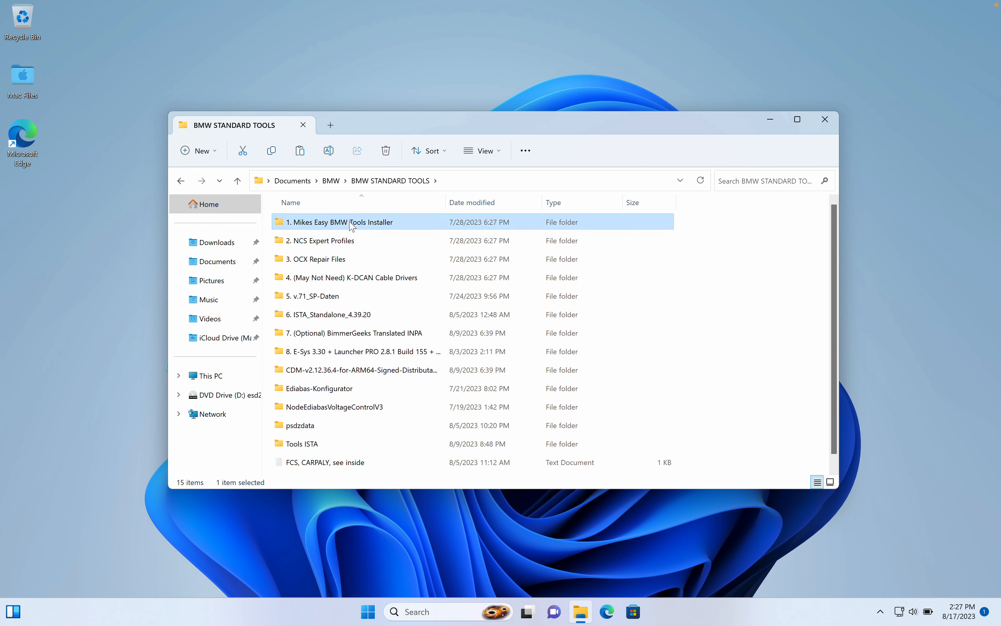
{"action": "left_click", "coordinate": [342, 243]}
{"action": "left_click", "coordinate": [330, 262]}
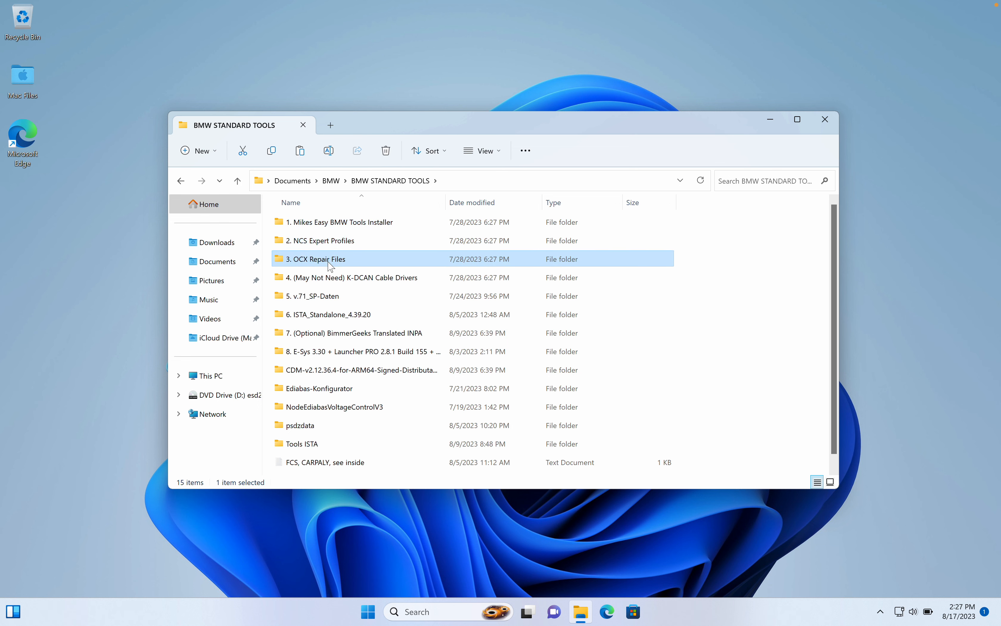
{"action": "left_click", "coordinate": [319, 284]}
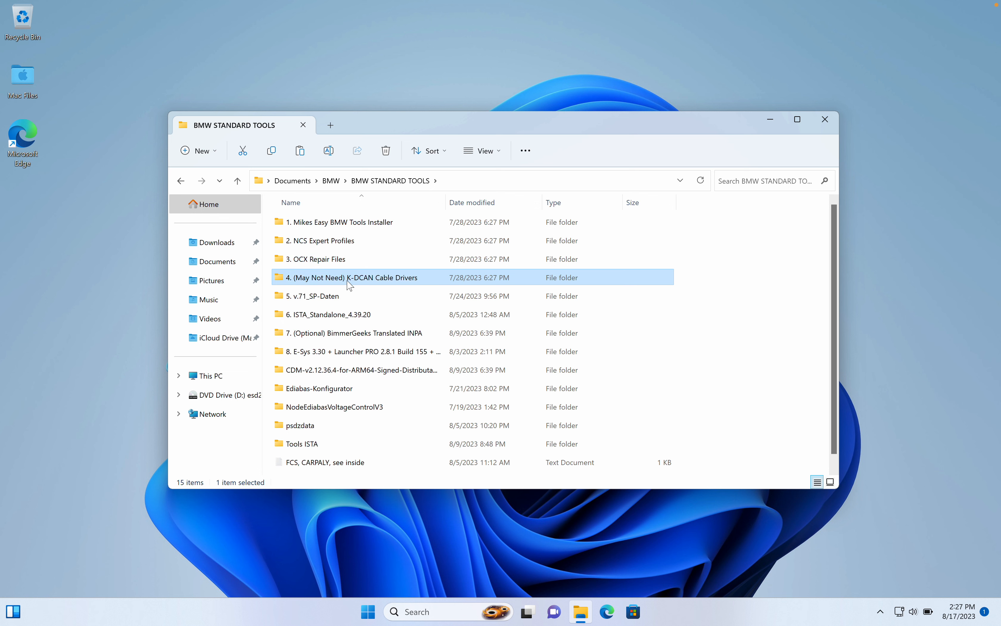
{"action": "mouse_move", "coordinate": [348, 284]}
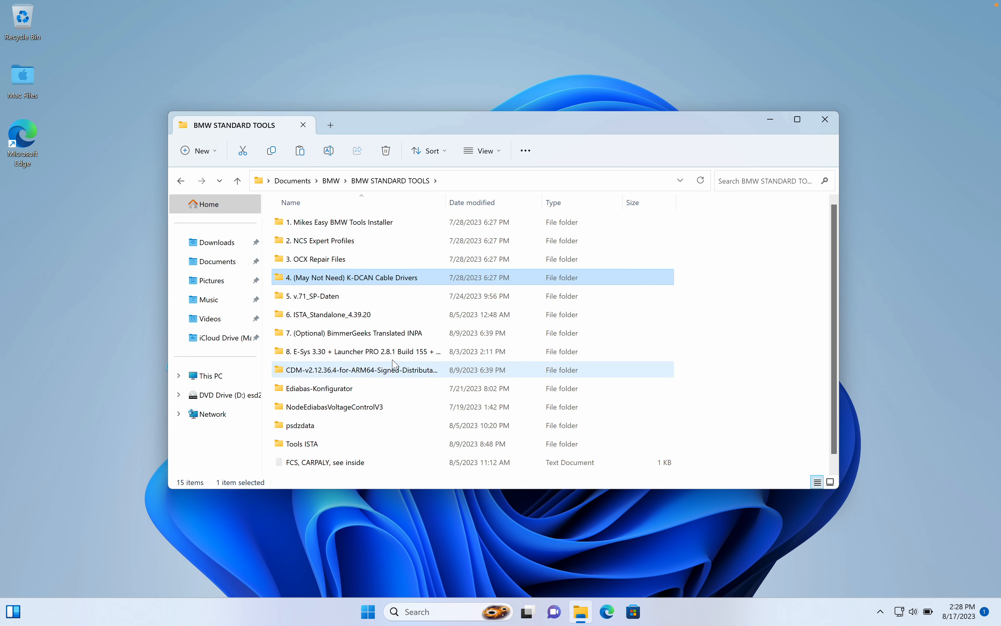
{"action": "mouse_move", "coordinate": [352, 337]}
{"action": "mouse_move", "coordinate": [351, 357]}
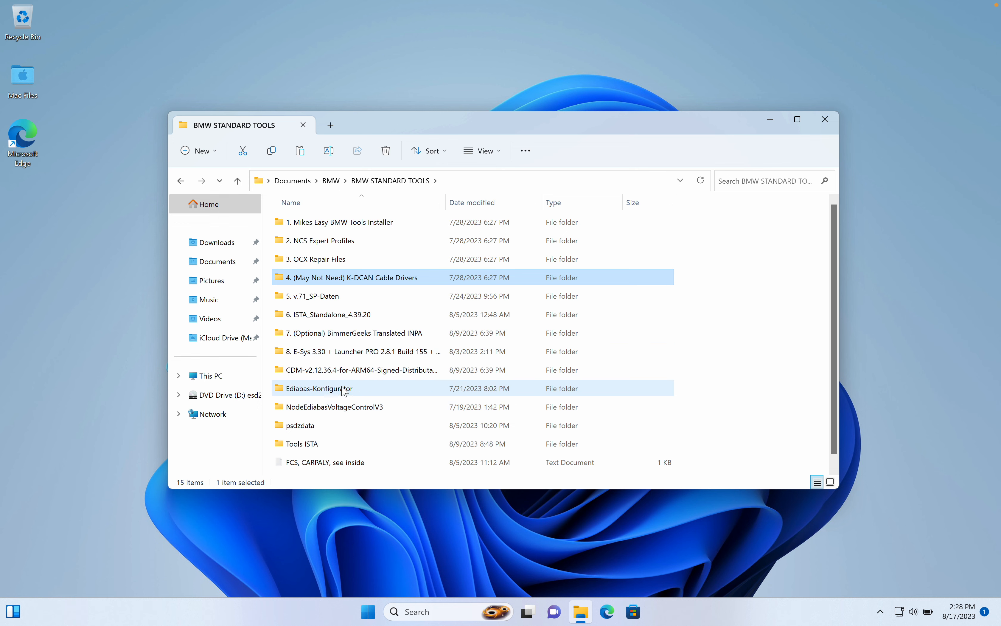
{"action": "left_click", "coordinate": [400, 372]}
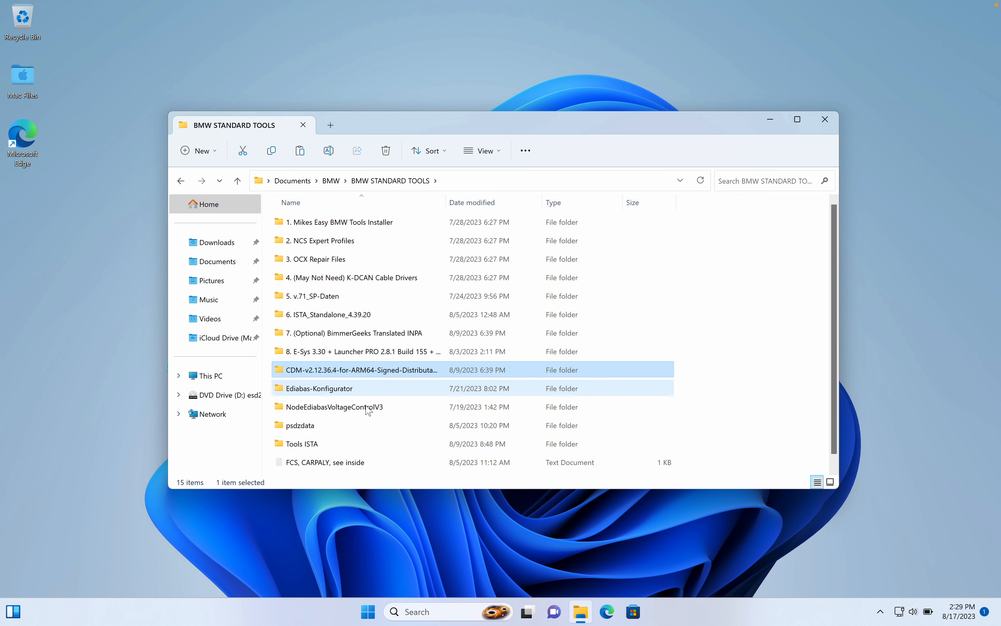
{"action": "scroll", "coordinate": [346, 458], "scroll_direction": "down", "scroll_amount": 1}
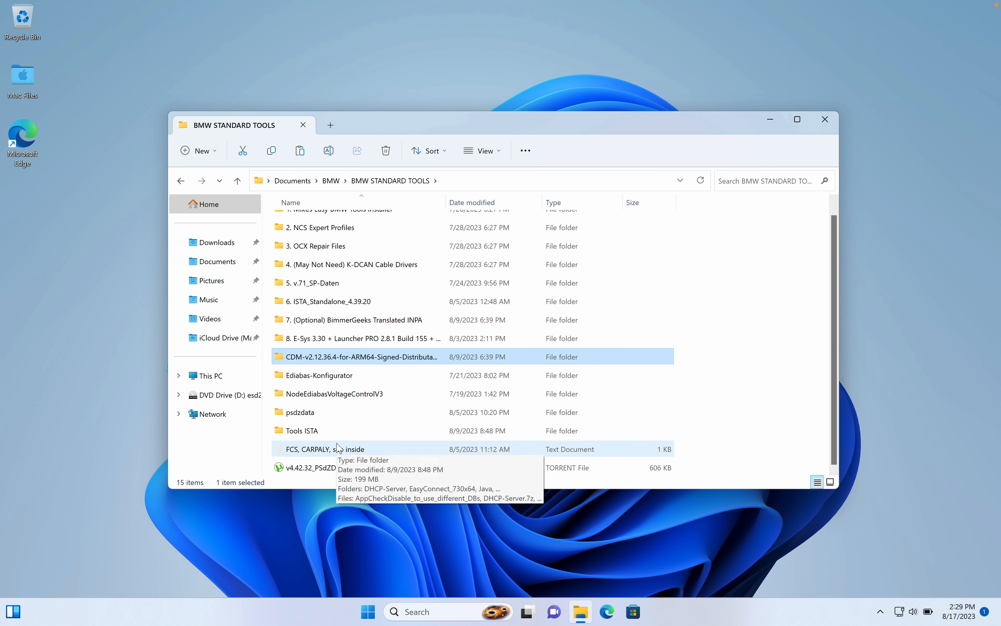
{"action": "scroll", "coordinate": [340, 448], "scroll_direction": "up", "scroll_amount": 1}
{"action": "scroll", "coordinate": [339, 449], "scroll_direction": "down", "scroll_amount": 1}
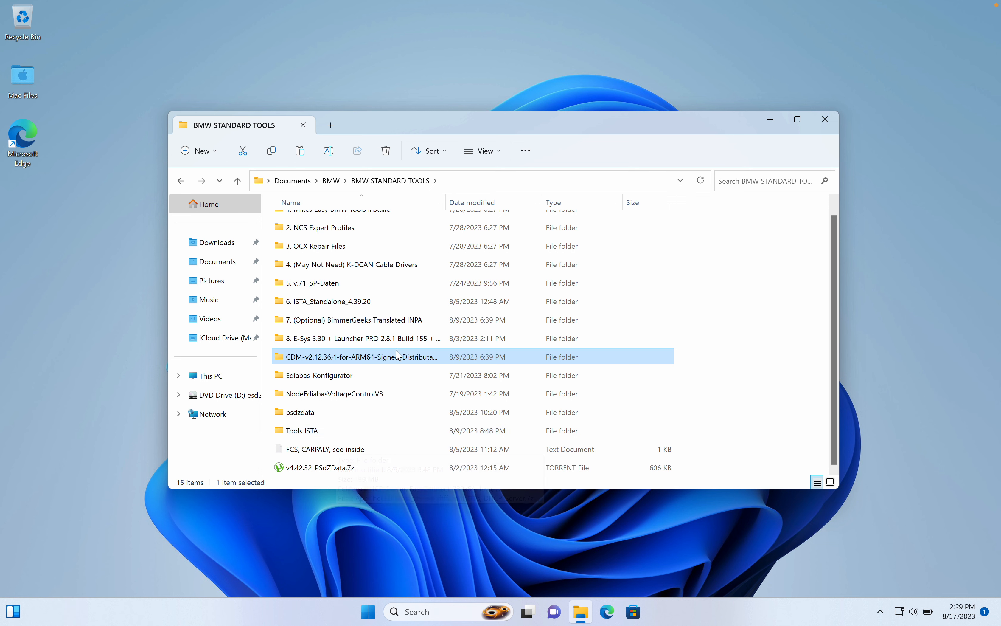
{"action": "scroll", "coordinate": [384, 337], "scroll_direction": "up", "scroll_amount": 1}
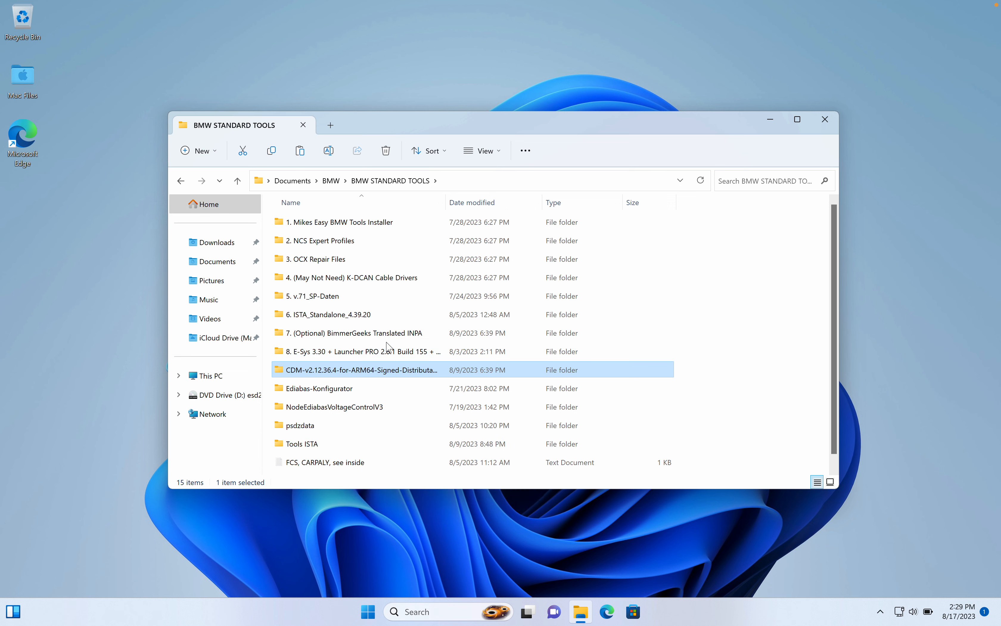
Launch the setup application from the "1. Mikes Easy BMW Tools Installer" folder.
{"action": "double_click", "coordinate": [348, 223]}
{"action": "left_click", "coordinate": [309, 222]}
{"action": "double_click", "coordinate": [311, 225]}
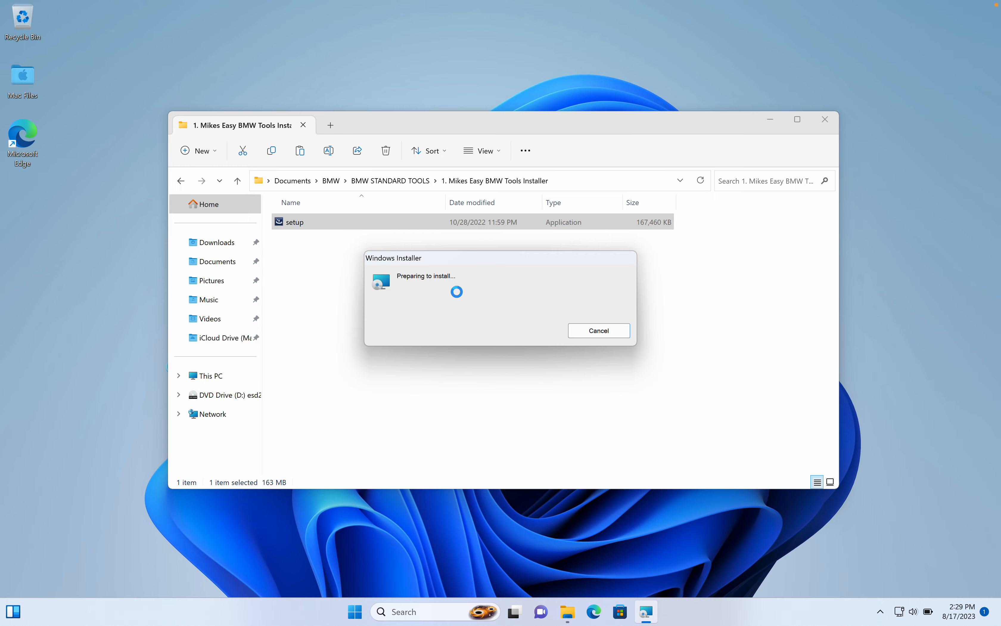
Start installing Mike's Easy BMW Tools through the InstallShield Wizard and allow the installer to make changes to the device.
{"action": "left_click", "coordinate": [562, 402]}
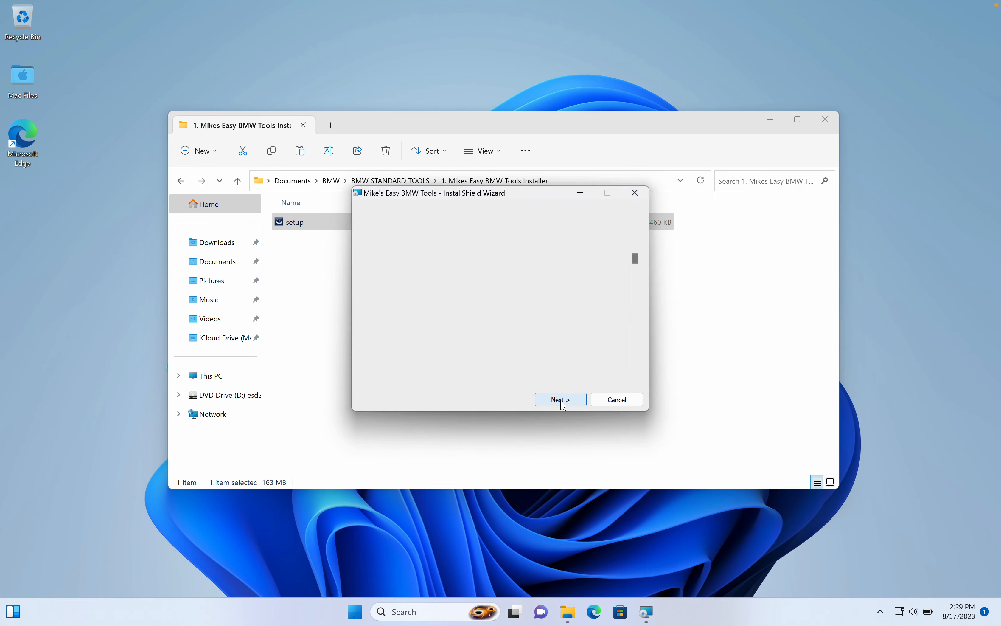
{"action": "left_click", "coordinate": [562, 400]}
{"action": "left_click", "coordinate": [562, 400]}
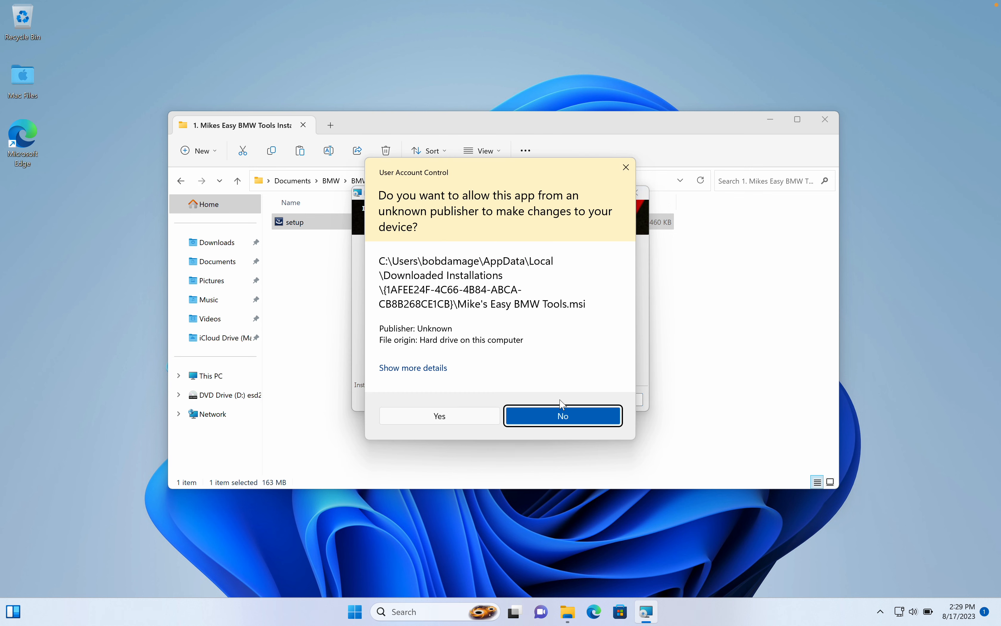
{"action": "key", "text": "Left"}
{"action": "key", "text": "Return"}
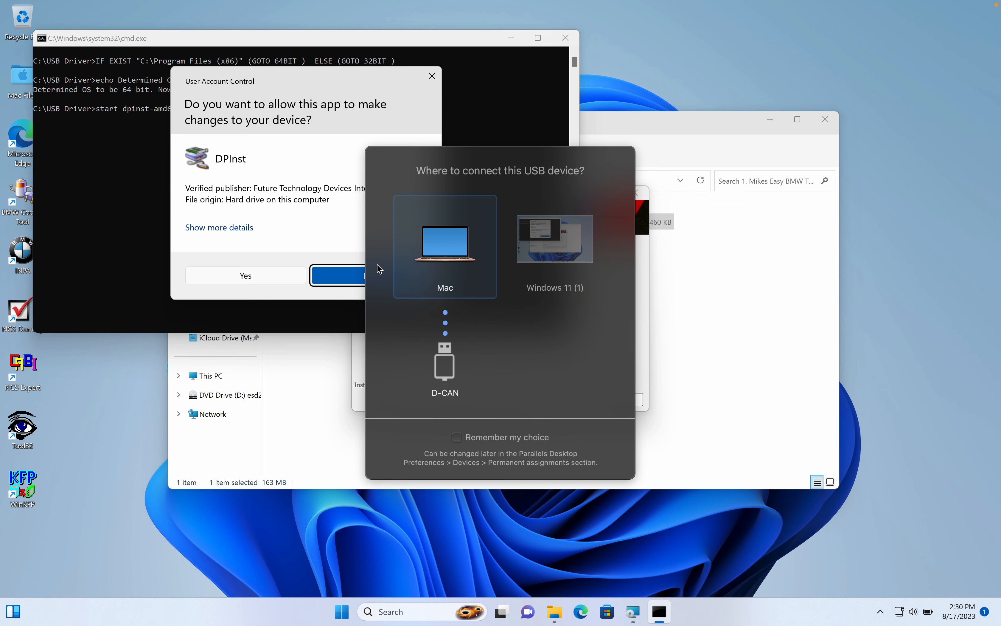
Connect the D-CAN USB device to the Windows 11 (1) virtual machine and allow the DPInst driver installer to make changes.
{"action": "left_click", "coordinate": [550, 240]}
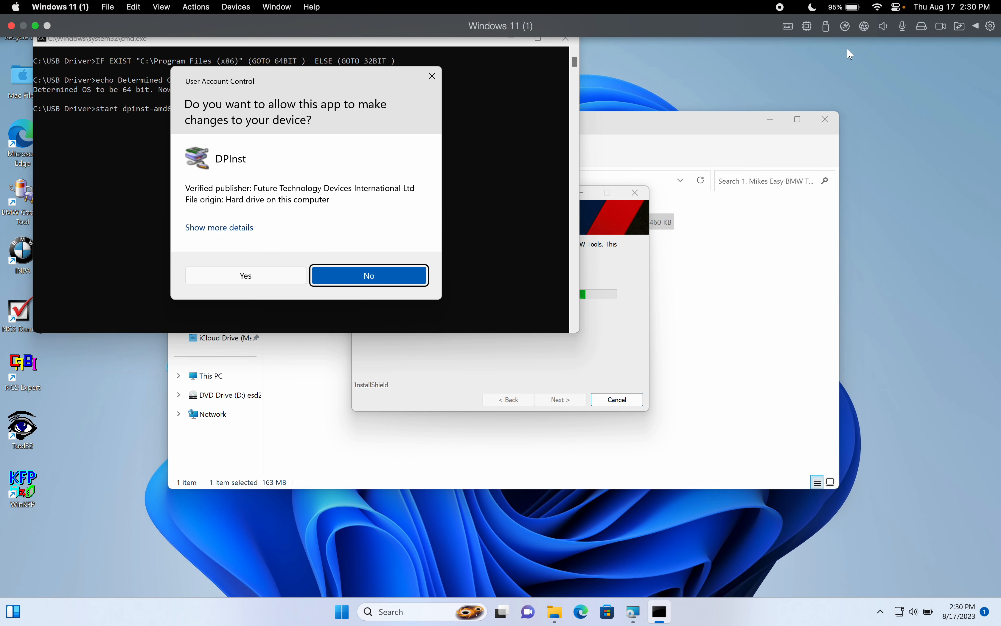
{"action": "left_click", "coordinate": [827, 26]}
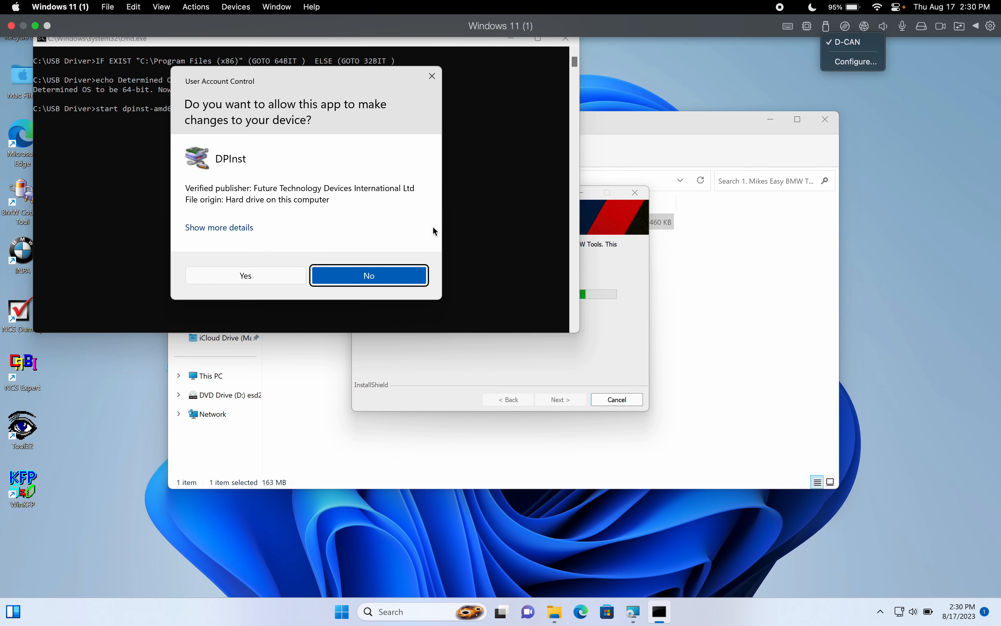
{"action": "left_click", "coordinate": [354, 208]}
{"action": "left_click", "coordinate": [270, 277]}
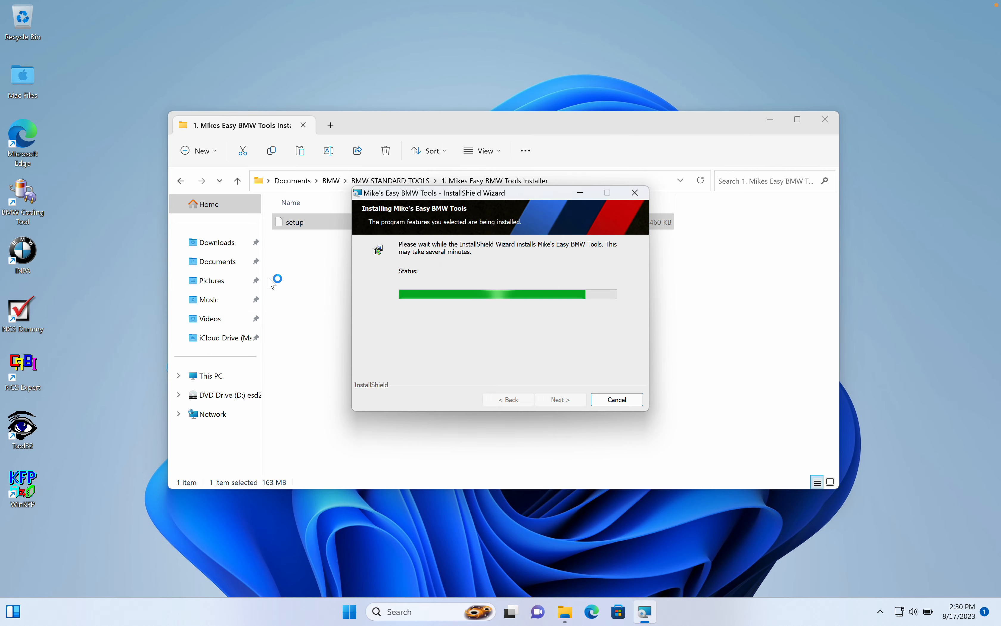
Finish the Mike's Easy BMW Tools installation without showing the readme, and run the Device Driver Installation Wizard, accepting its license agreement.
{"action": "left_click", "coordinate": [476, 321]}
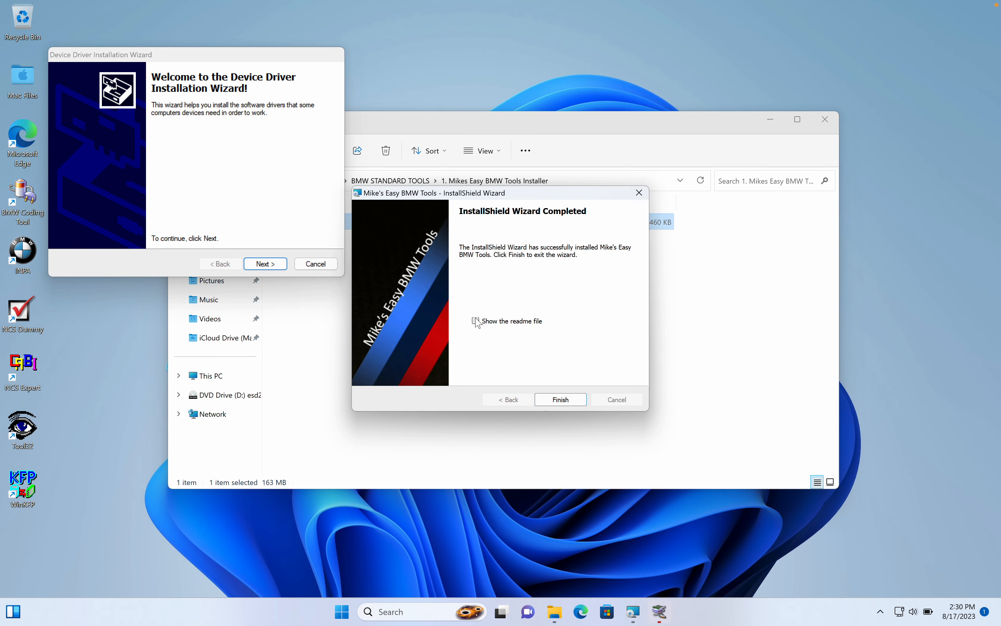
{"action": "left_click", "coordinate": [569, 401]}
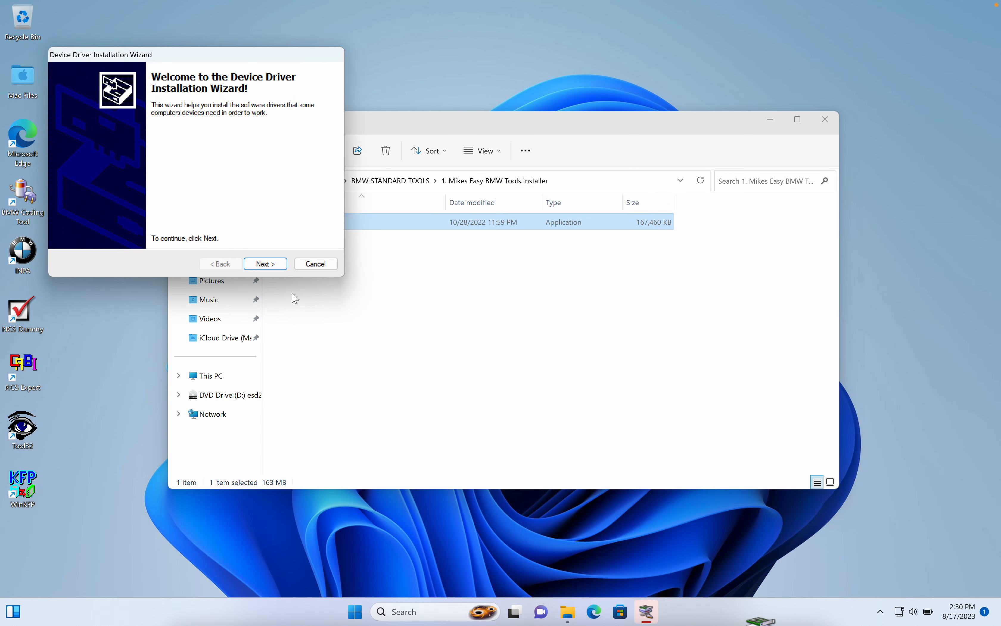
{"action": "left_click", "coordinate": [264, 264]}
{"action": "left_click", "coordinate": [136, 220]}
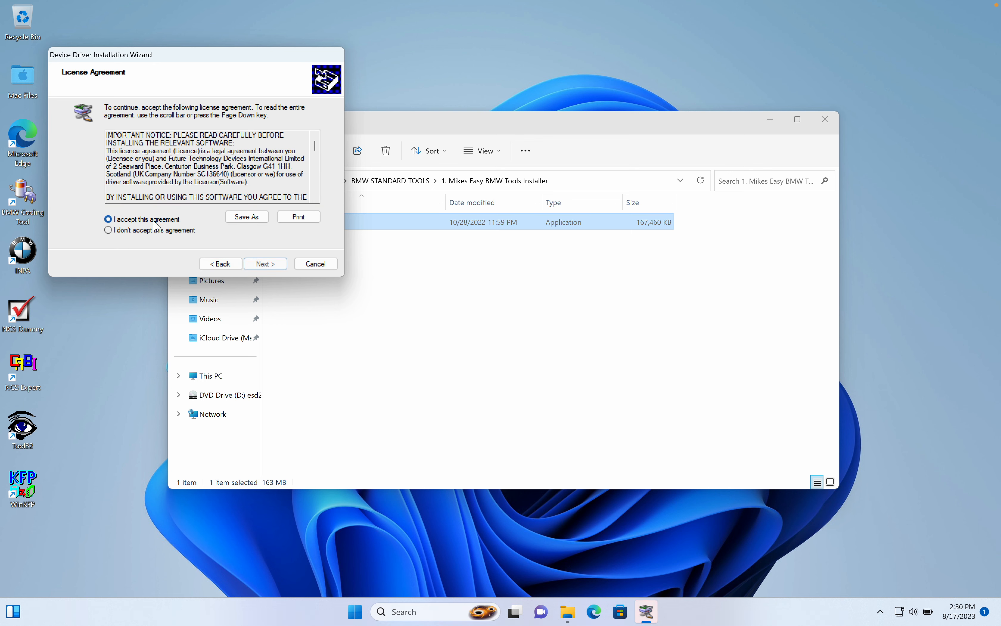
{"action": "left_click", "coordinate": [276, 266]}
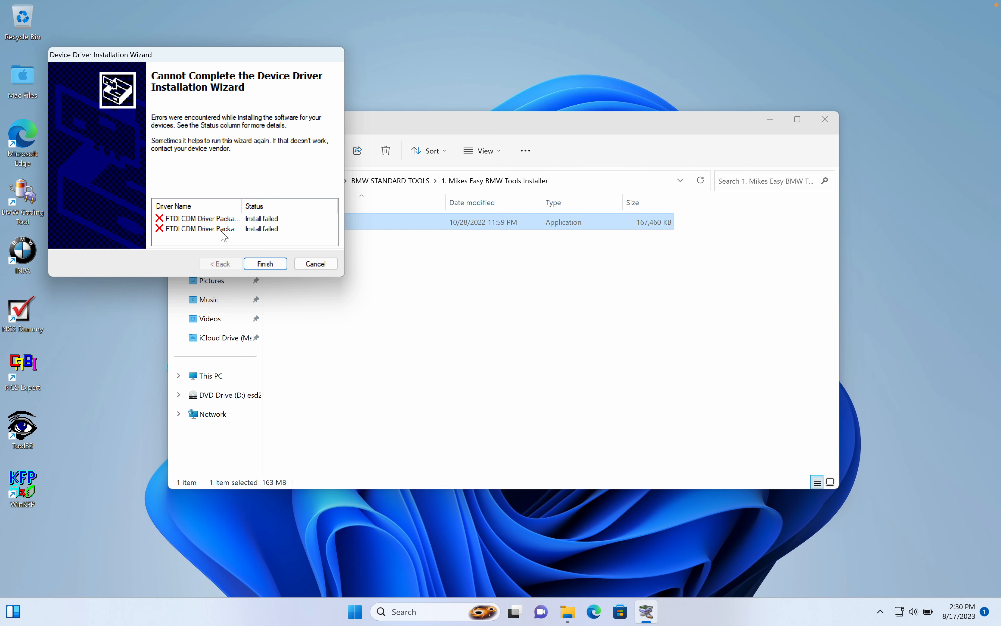
{"action": "left_click", "coordinate": [265, 264]}
{"action": "left_click", "coordinate": [325, 253]}
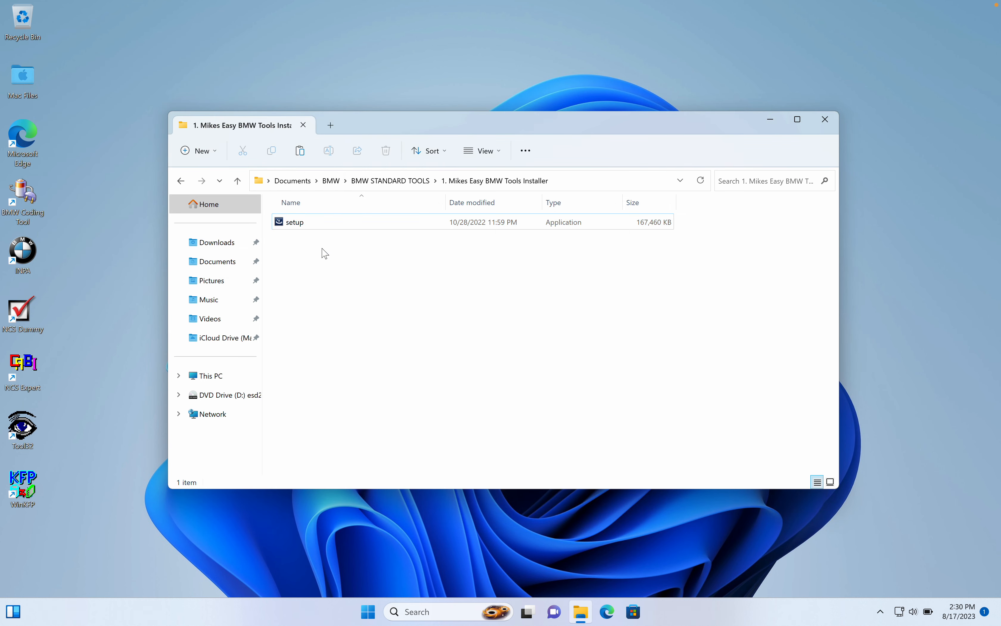
Return to the BMW STANDARD TOOLS folder, and open Device Manager with the D-CAN device under Other devices selected.
{"action": "left_click", "coordinate": [181, 181]}
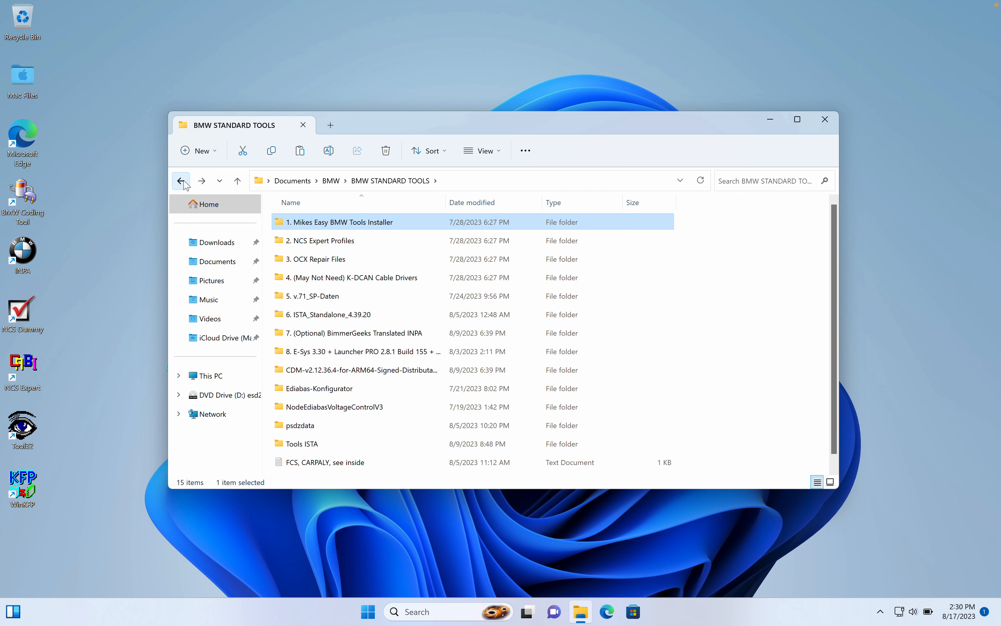
{"action": "right_click", "coordinate": [367, 611]}
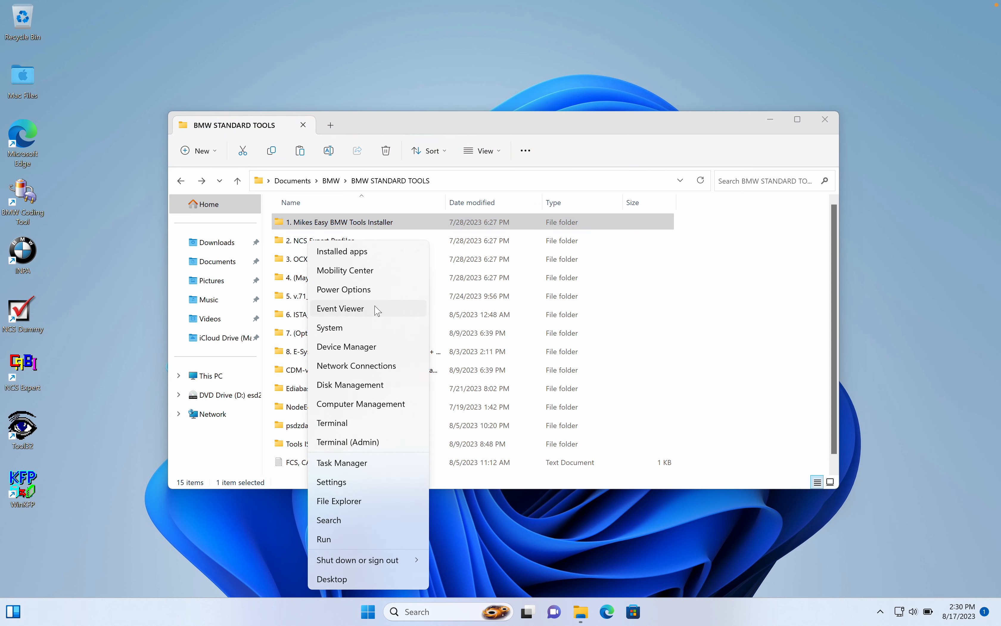
{"action": "left_click", "coordinate": [328, 351]}
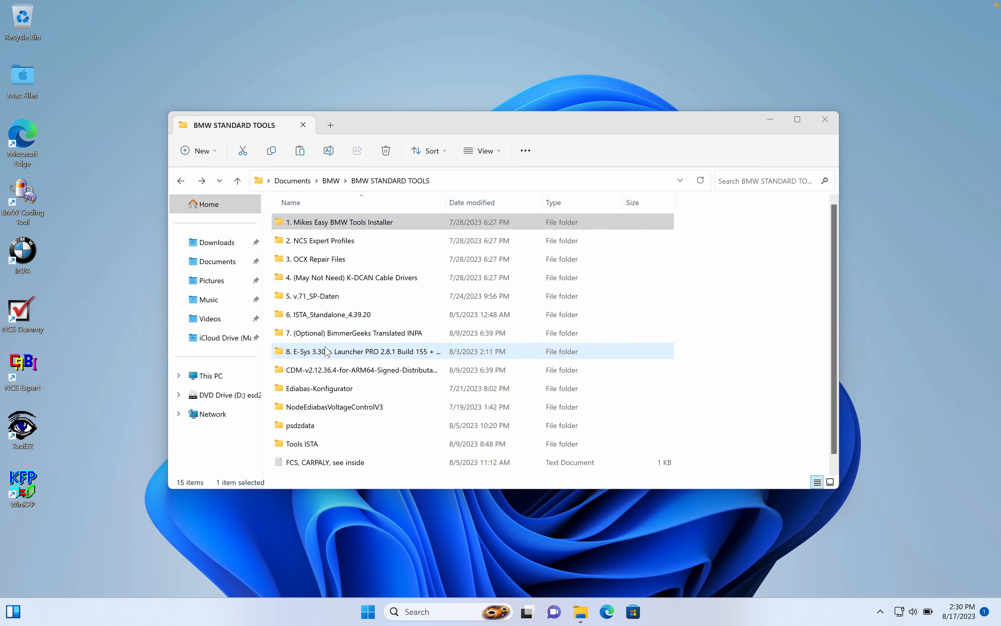
{"action": "left_click", "coordinate": [111, 243]}
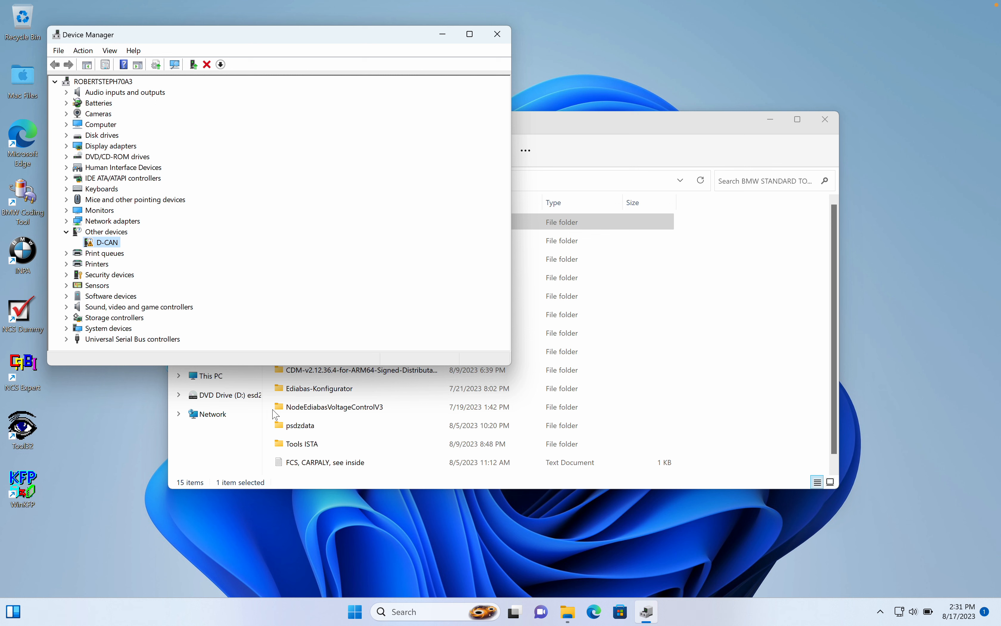
Copy the CDM-v2.12.36.4-for-ARM64-Signed-Distributable folder from BMW STANDARD TOOLS to the root of Local Disk (C:).
{"action": "left_click", "coordinate": [332, 373]}
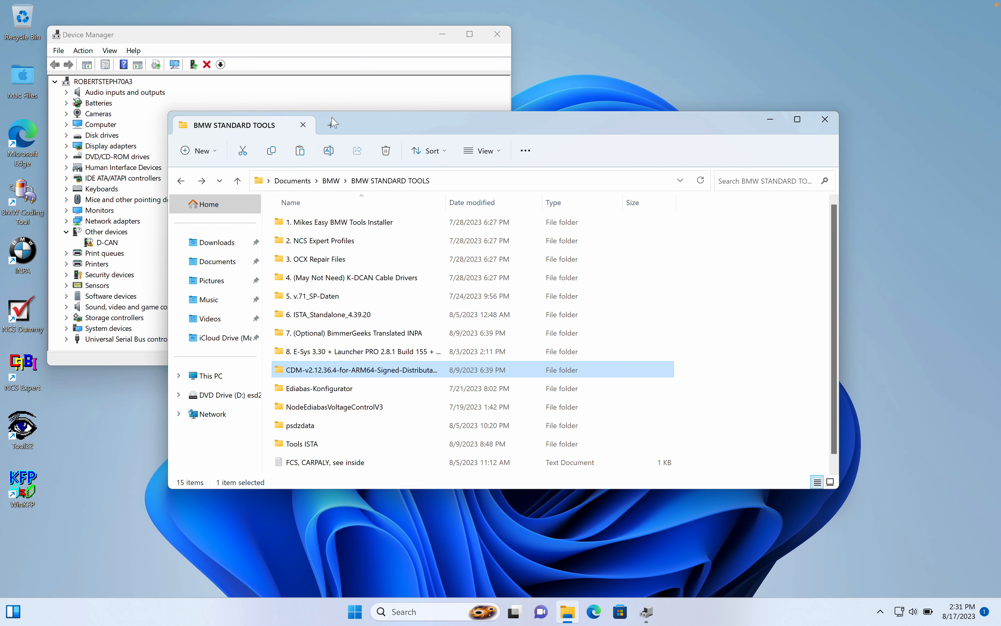
{"action": "left_click", "coordinate": [331, 131]}
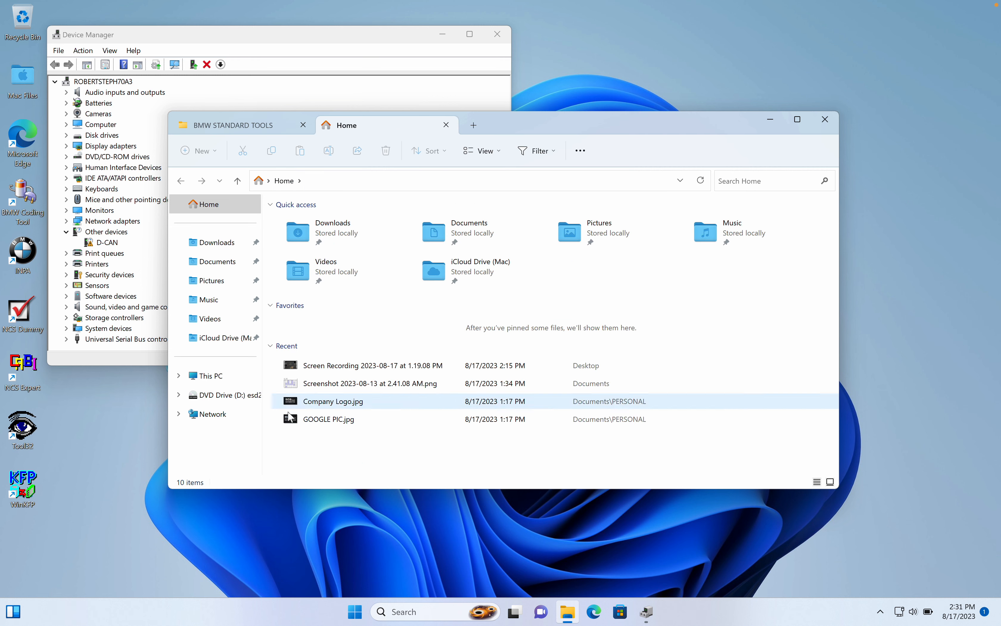
{"action": "left_click", "coordinate": [229, 382]}
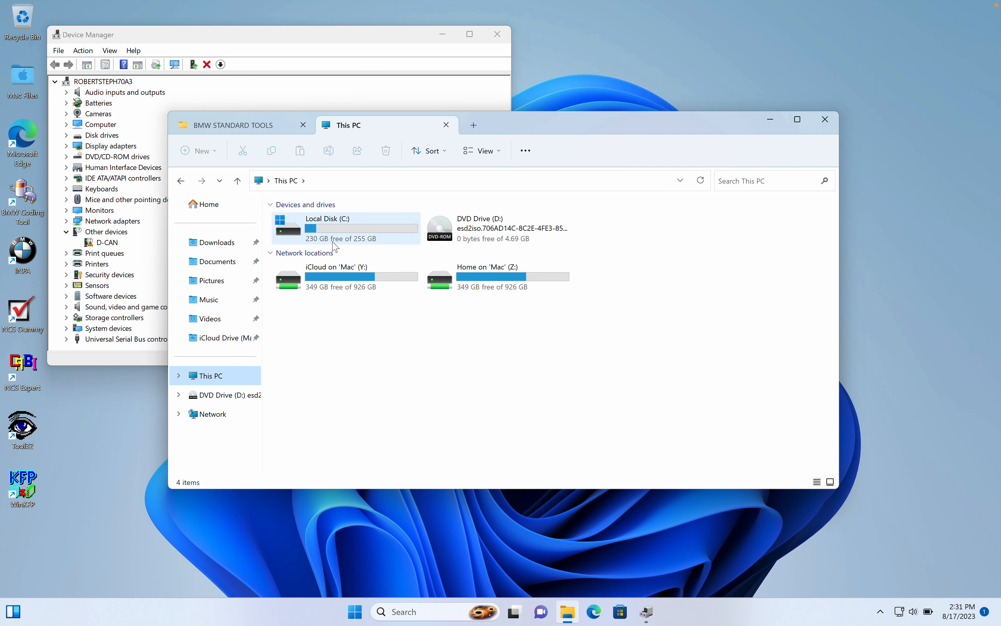
{"action": "double_click", "coordinate": [333, 244]}
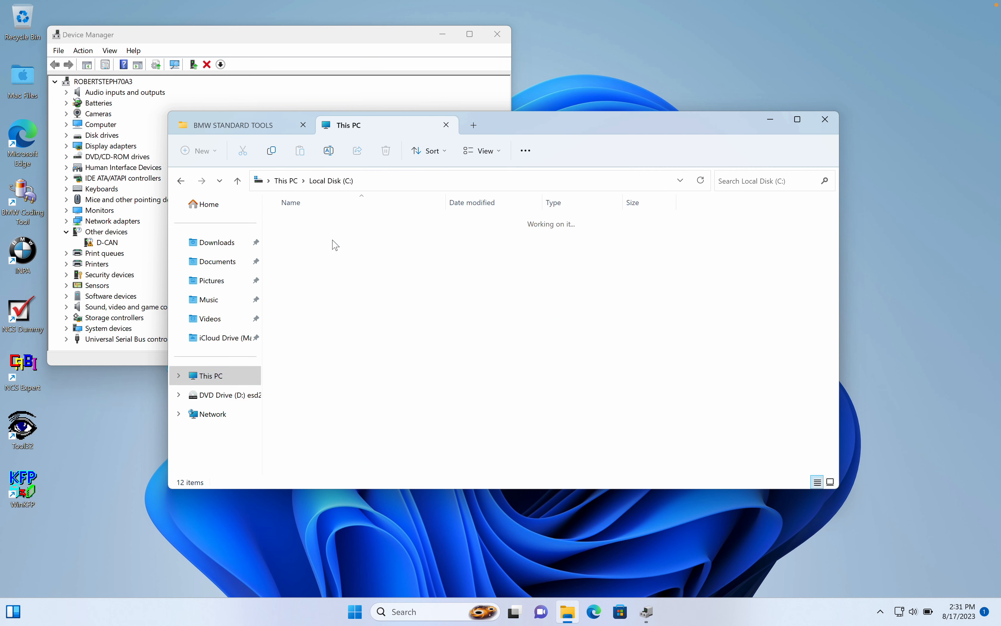
{"action": "right_click", "coordinate": [693, 358]}
{"action": "left_click", "coordinate": [710, 370]}
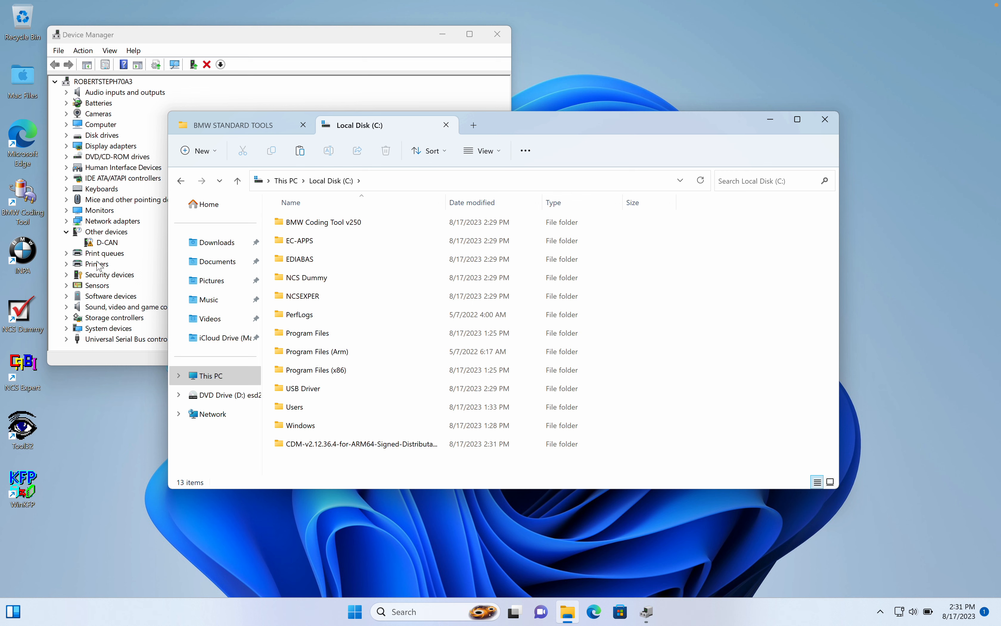
Update the D-CAN device's driver manually from C:\CDM-v2.12.36.4-for-ARM64-Signed-Distributable, with subfolders included.
{"action": "left_click", "coordinate": [88, 244]}
{"action": "right_click", "coordinate": [107, 242]}
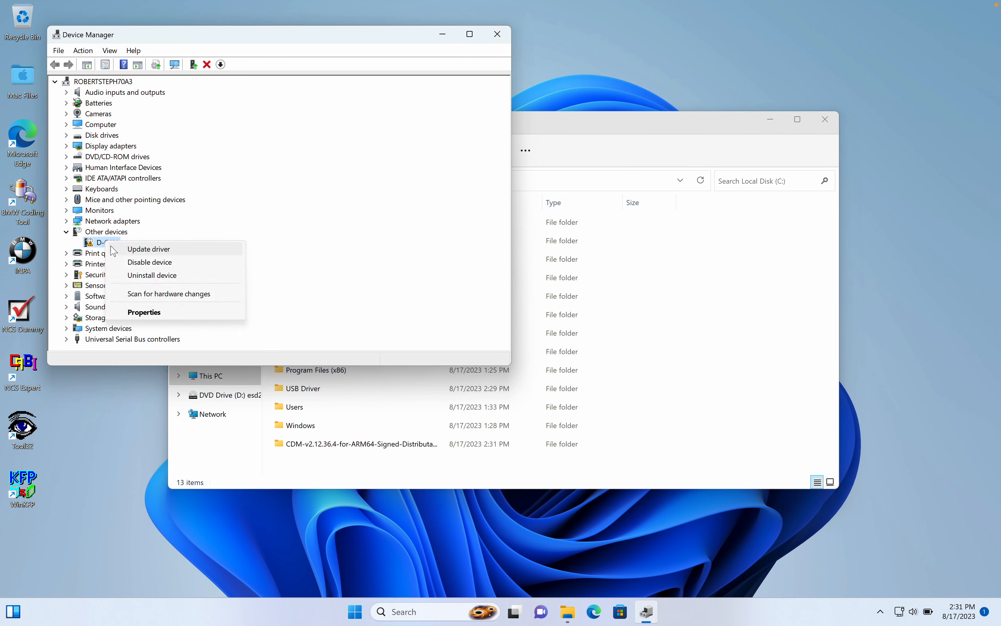
{"action": "left_click", "coordinate": [156, 248]}
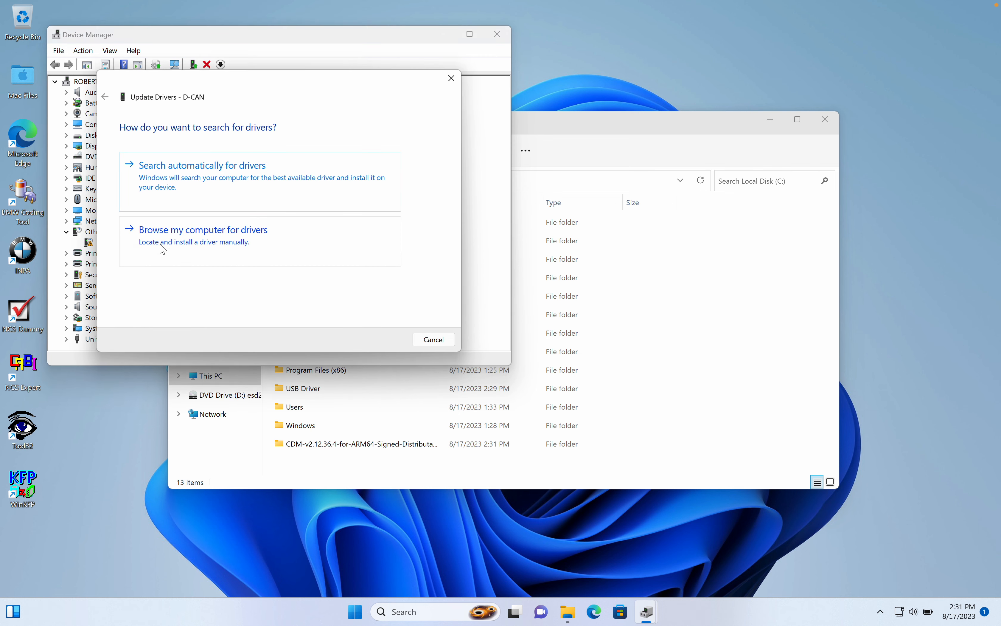
{"action": "left_click", "coordinate": [227, 248]}
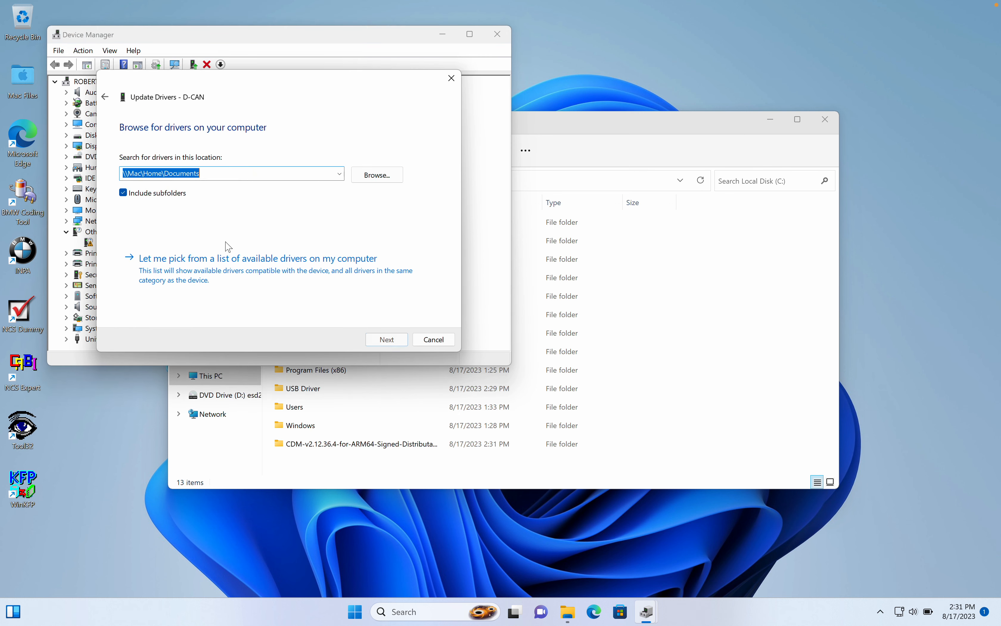
{"action": "left_click", "coordinate": [377, 175]}
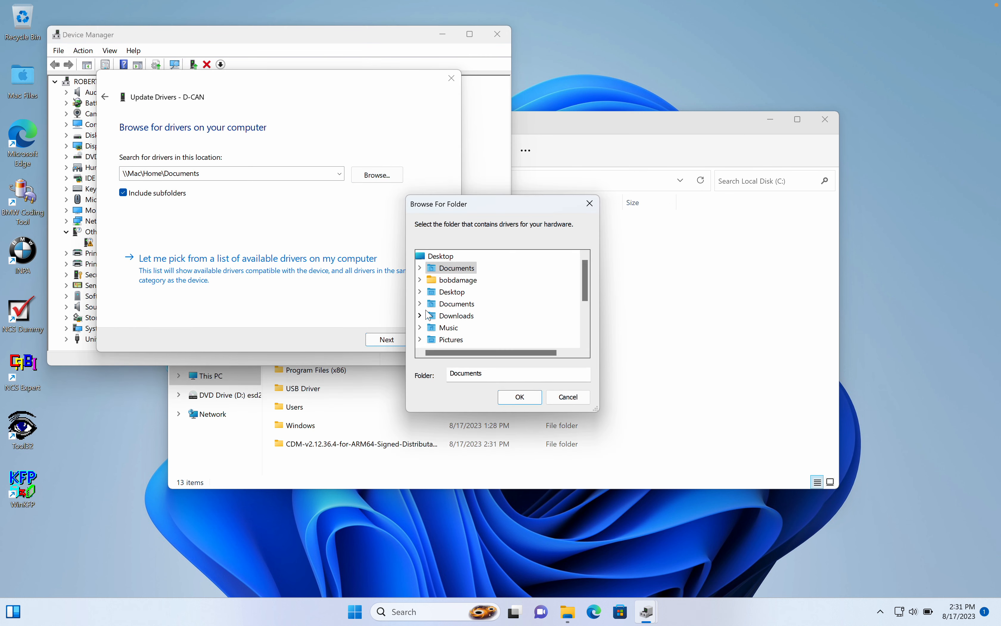
{"action": "scroll", "coordinate": [430, 303], "scroll_direction": "down", "scroll_amount": 3}
{"action": "left_click", "coordinate": [419, 280]}
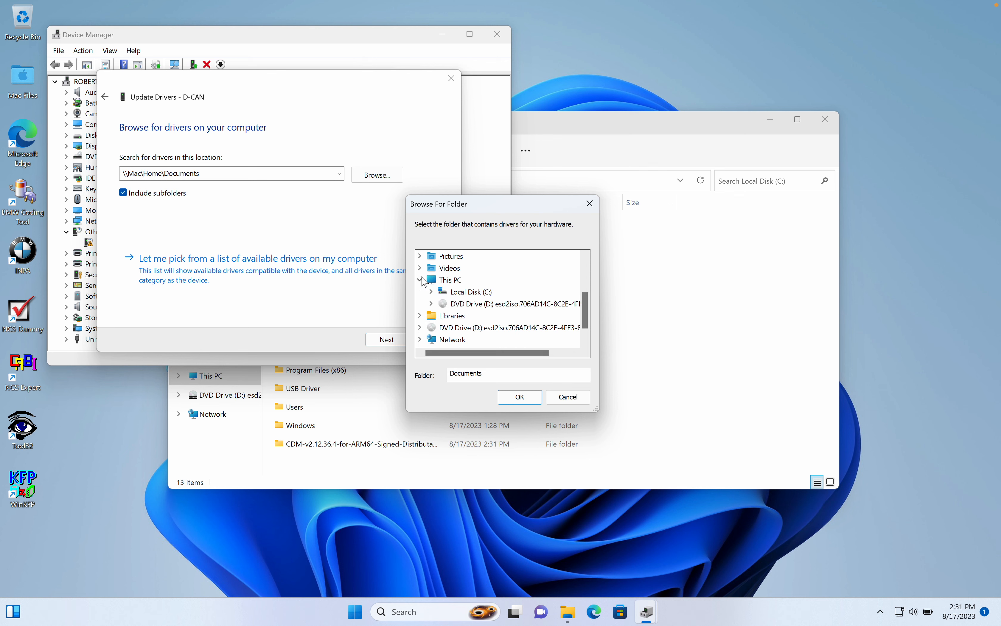
{"action": "left_click", "coordinate": [431, 293]}
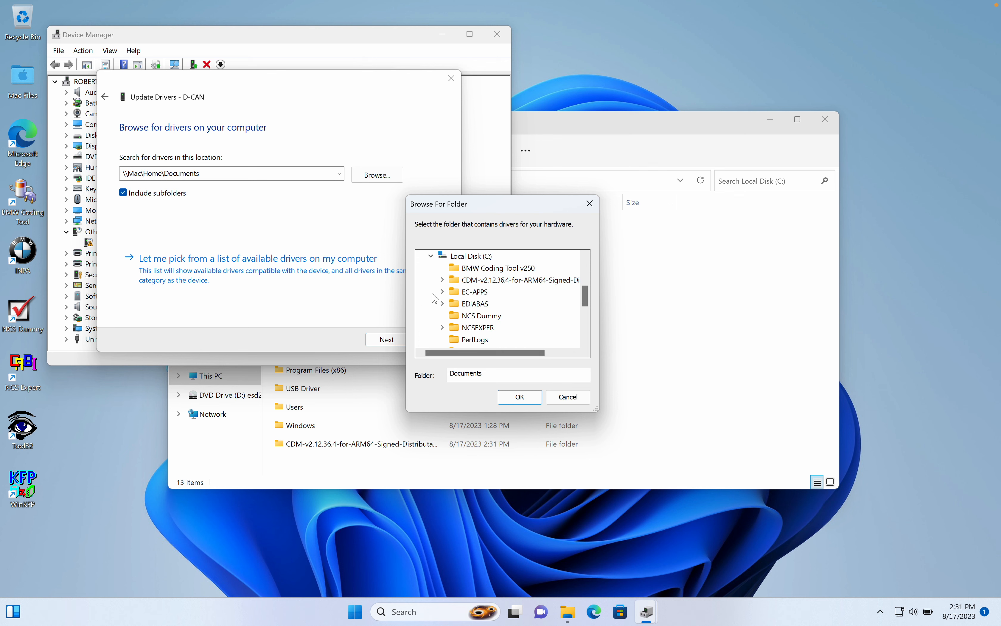
{"action": "double_click", "coordinate": [501, 280]}
{"action": "left_click", "coordinate": [520, 396]}
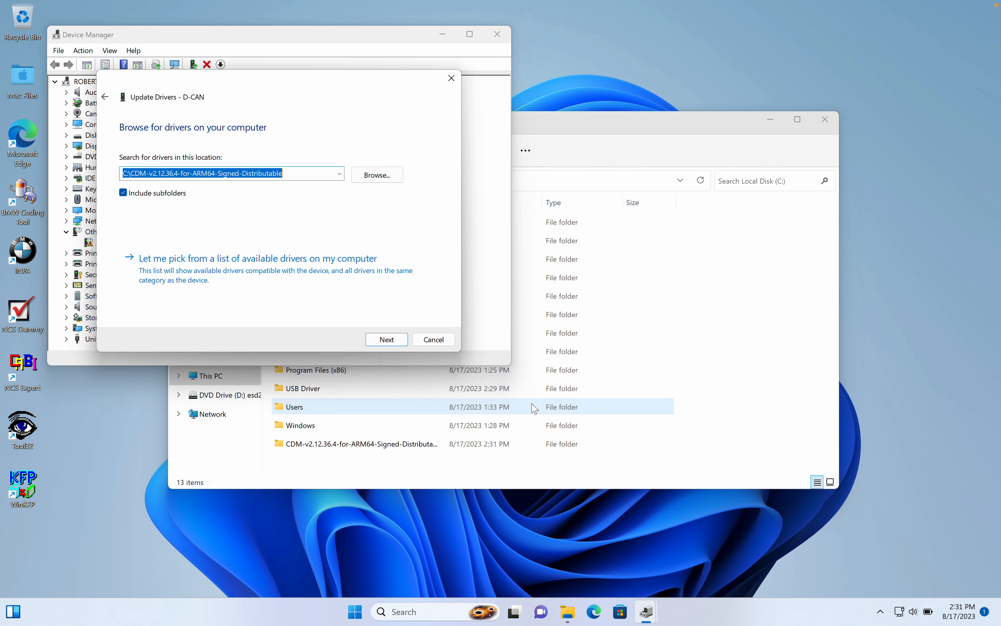
{"action": "left_click", "coordinate": [386, 340]}
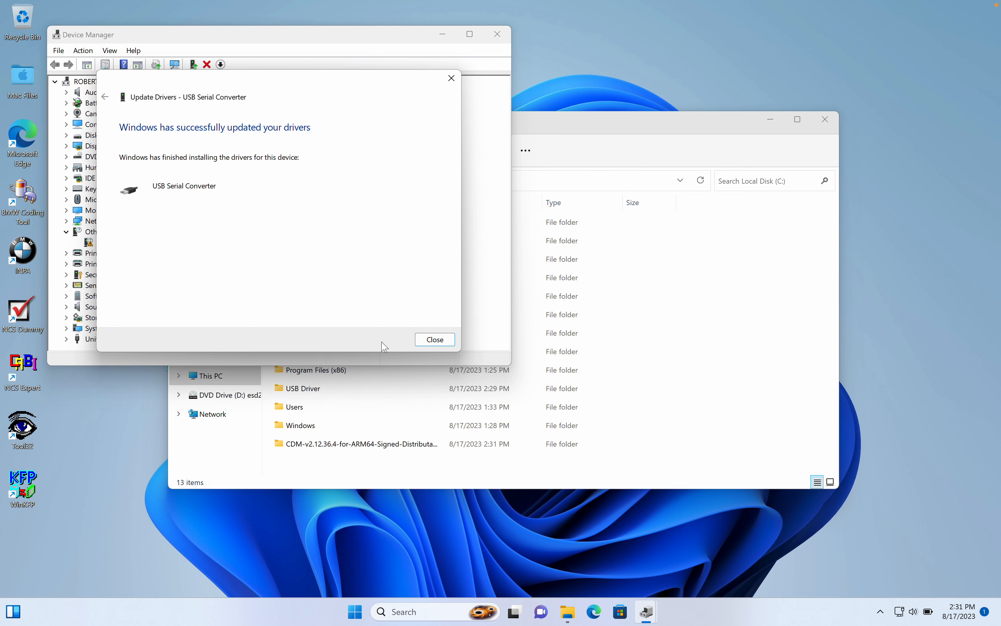
{"action": "left_click", "coordinate": [435, 340]}
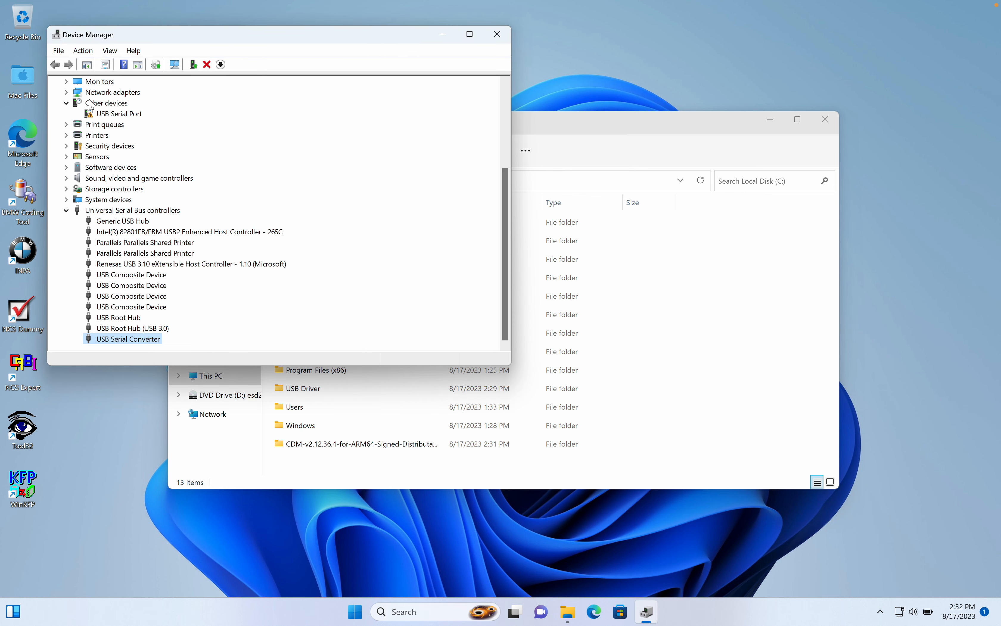
Update the USB Serial Port device's driver manually from C:\CDM-v2.12.36.4-for-ARM64-Signed-Distributable.
{"action": "left_click", "coordinate": [109, 114]}
{"action": "right_click", "coordinate": [110, 114]}
{"action": "left_click", "coordinate": [118, 121]}
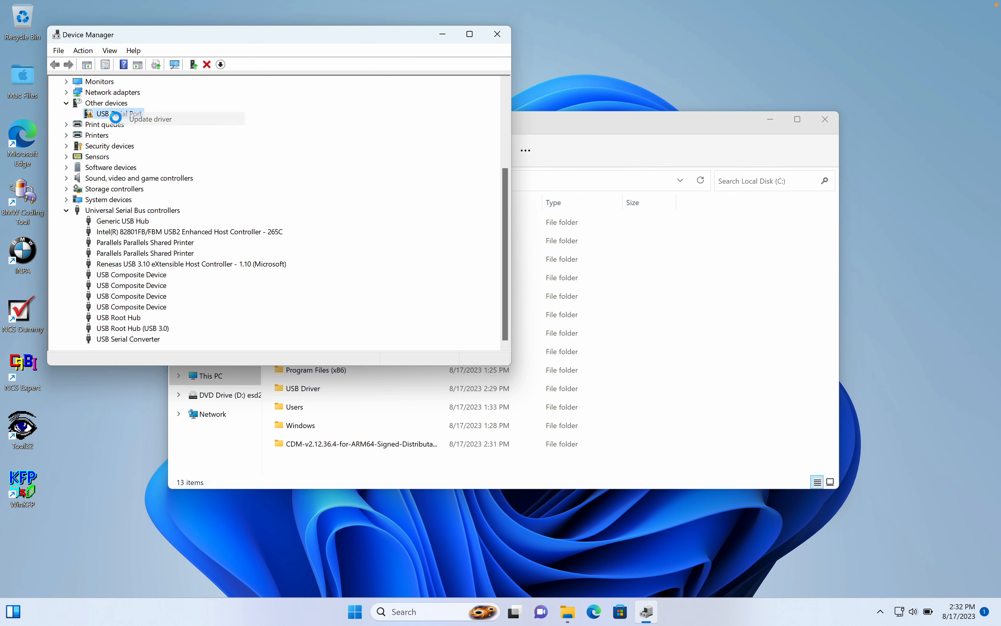
{"action": "left_click", "coordinate": [147, 244]}
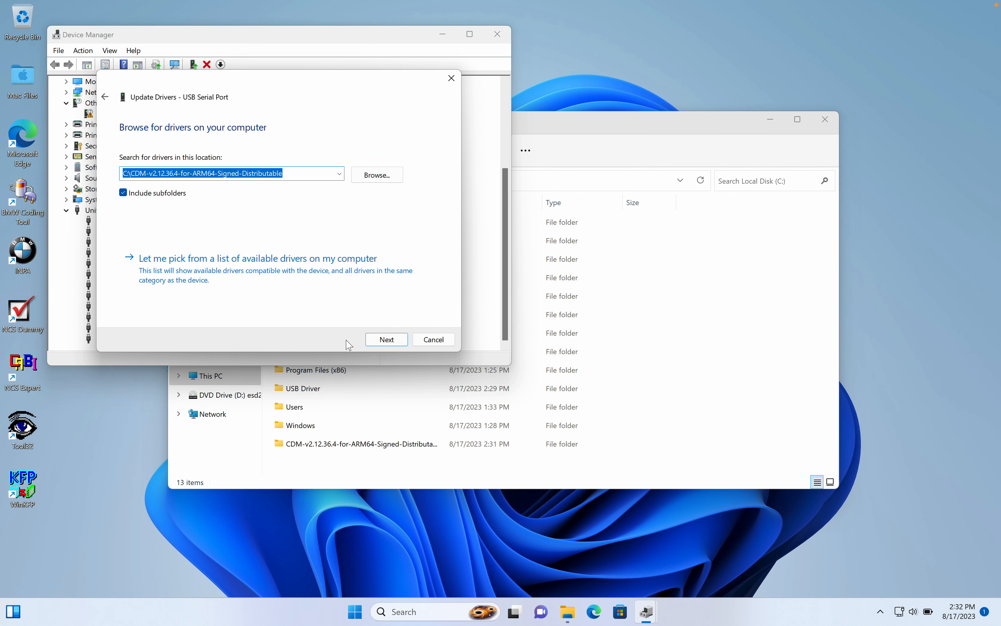
{"action": "left_click", "coordinate": [393, 341]}
{"action": "left_click", "coordinate": [420, 342]}
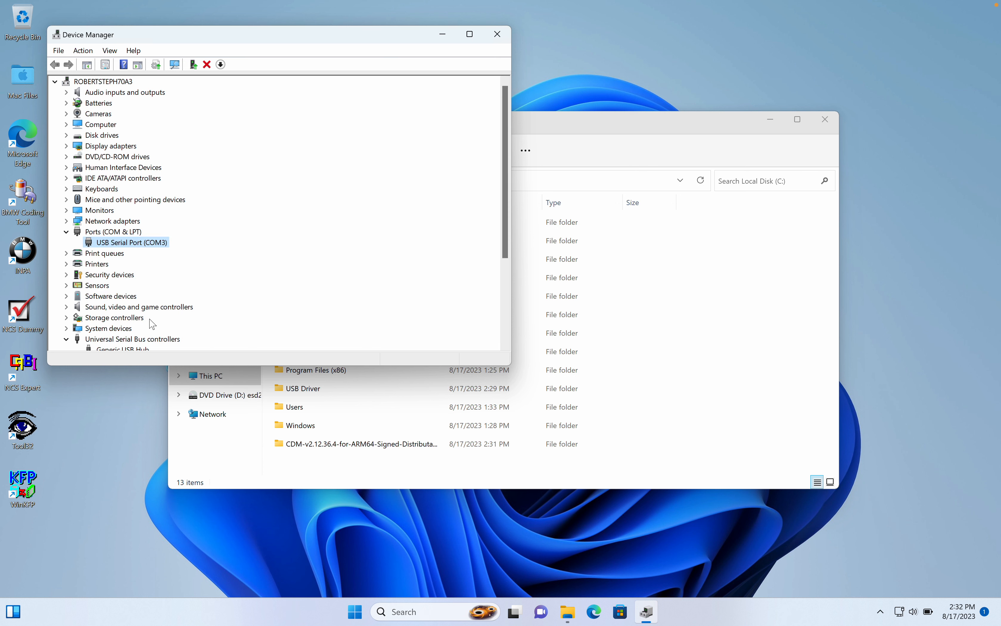
Set the USB Serial Port's speed to 921600 bits per second in its properties.
{"action": "right_click", "coordinate": [142, 242]}
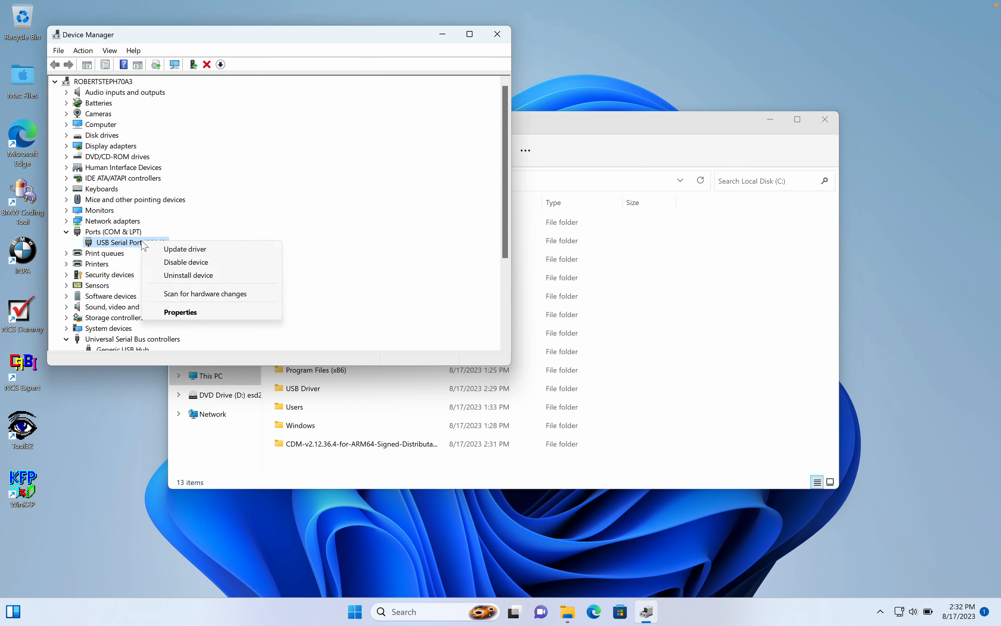
{"action": "left_click", "coordinate": [197, 314]}
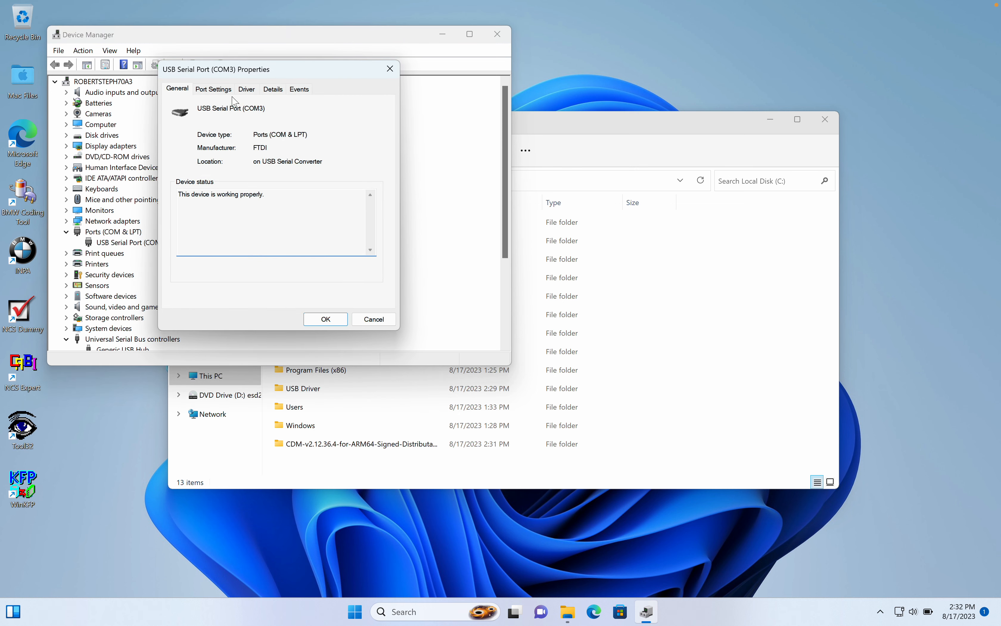
{"action": "left_click", "coordinate": [232, 90]}
{"action": "left_click", "coordinate": [373, 118]}
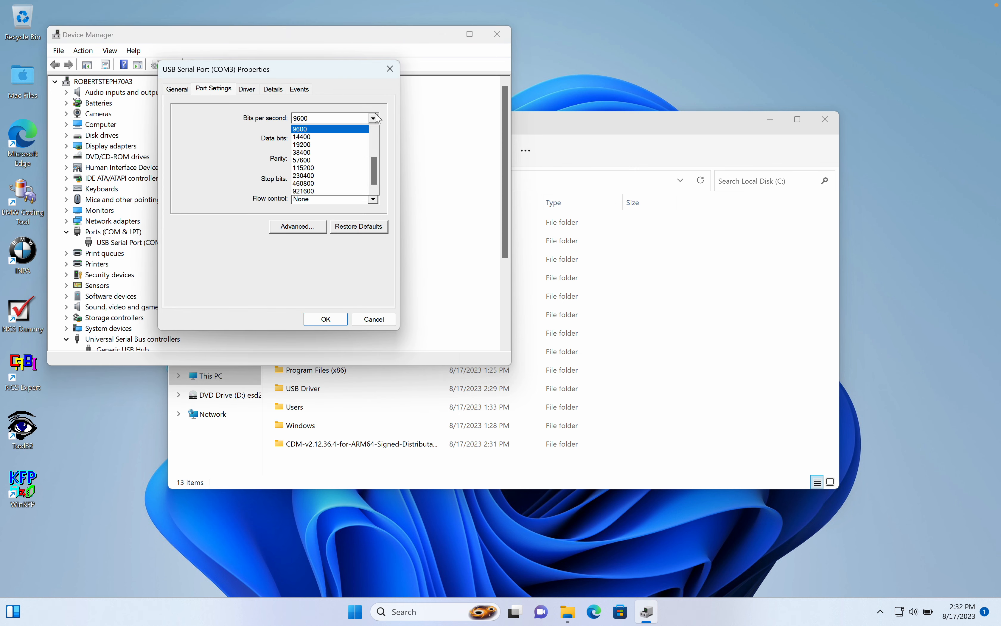
{"action": "left_click", "coordinate": [303, 191]}
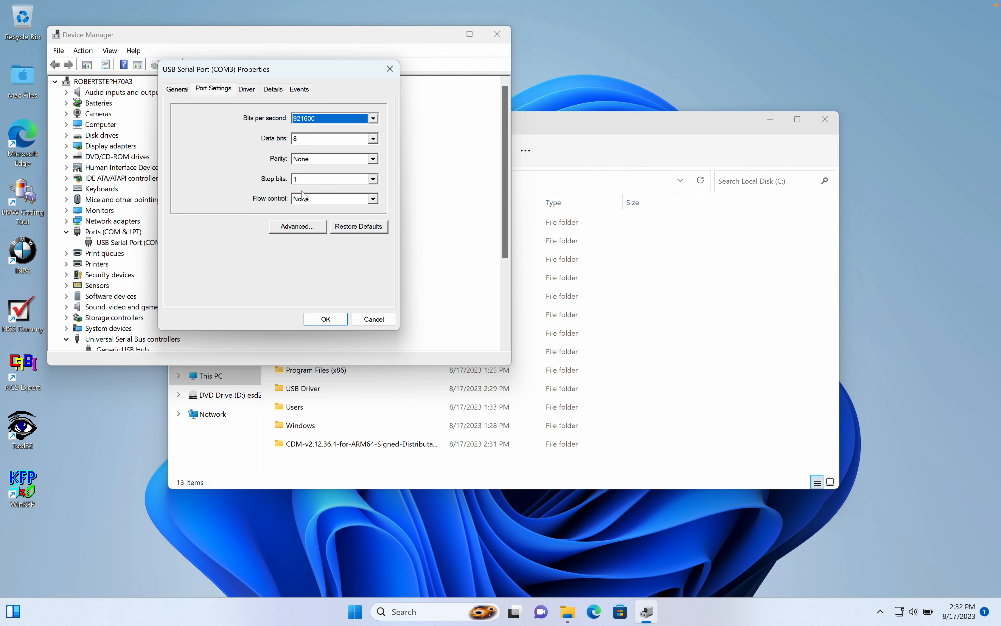
Set the USB Serial Port's COM port number to COM1 and its latency timer to 1 msec in the advanced settings.
{"action": "left_click", "coordinate": [298, 227]}
{"action": "left_click", "coordinate": [359, 119]}
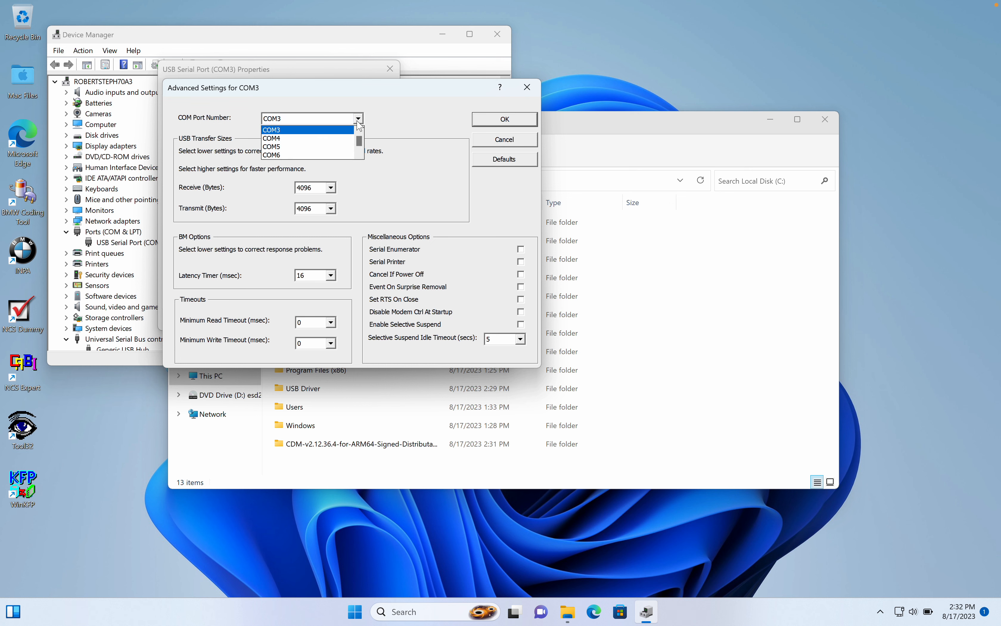
{"action": "scroll", "coordinate": [326, 139], "scroll_direction": "up", "scroll_amount": 2}
{"action": "left_click", "coordinate": [306, 130]}
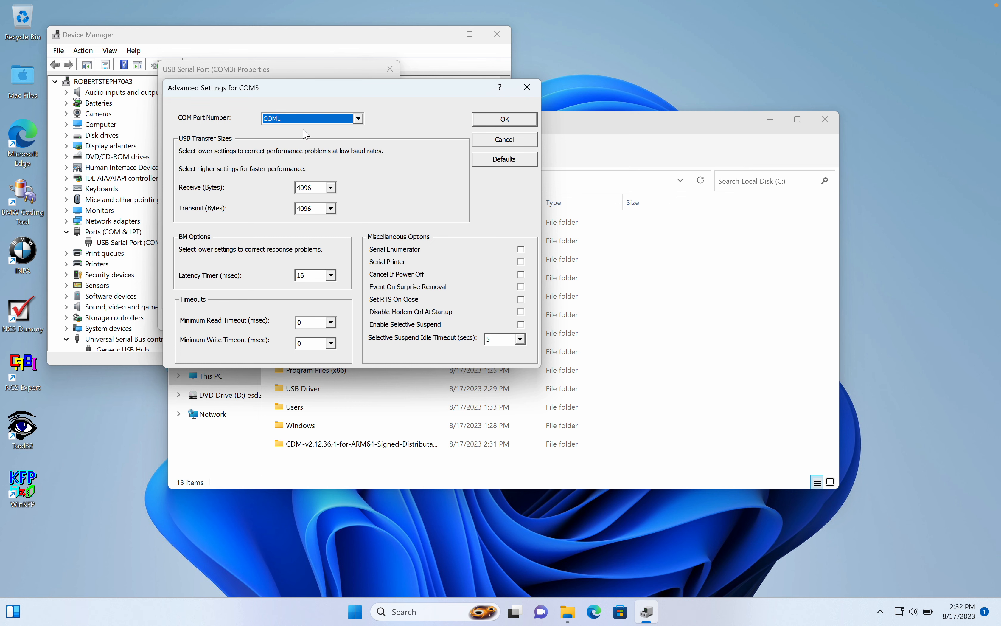
{"action": "left_click", "coordinate": [331, 276]}
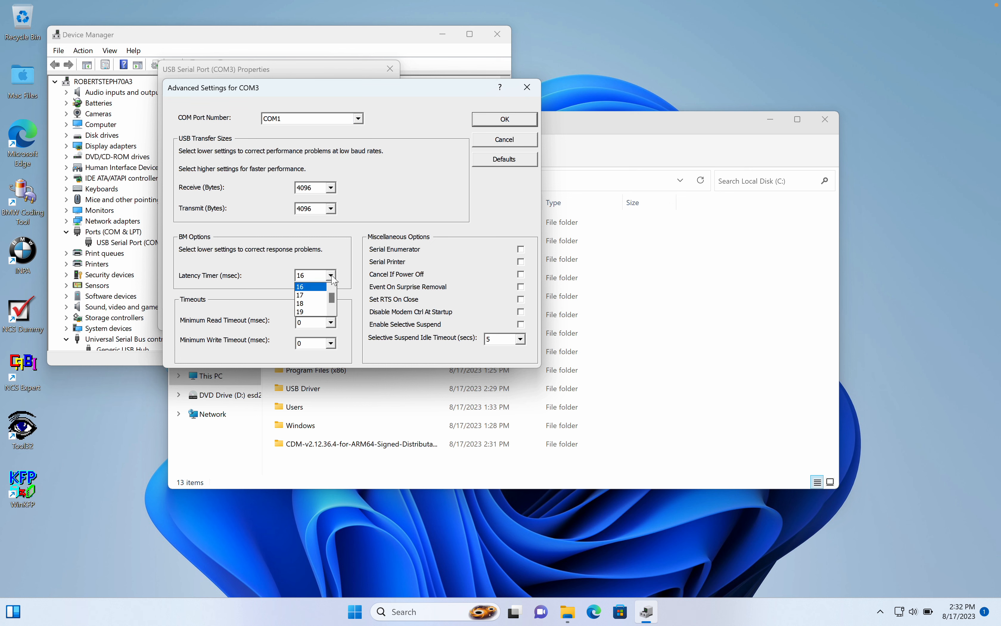
{"action": "scroll", "coordinate": [318, 298], "scroll_direction": "up", "scroll_amount": 5}
{"action": "left_click", "coordinate": [314, 287]}
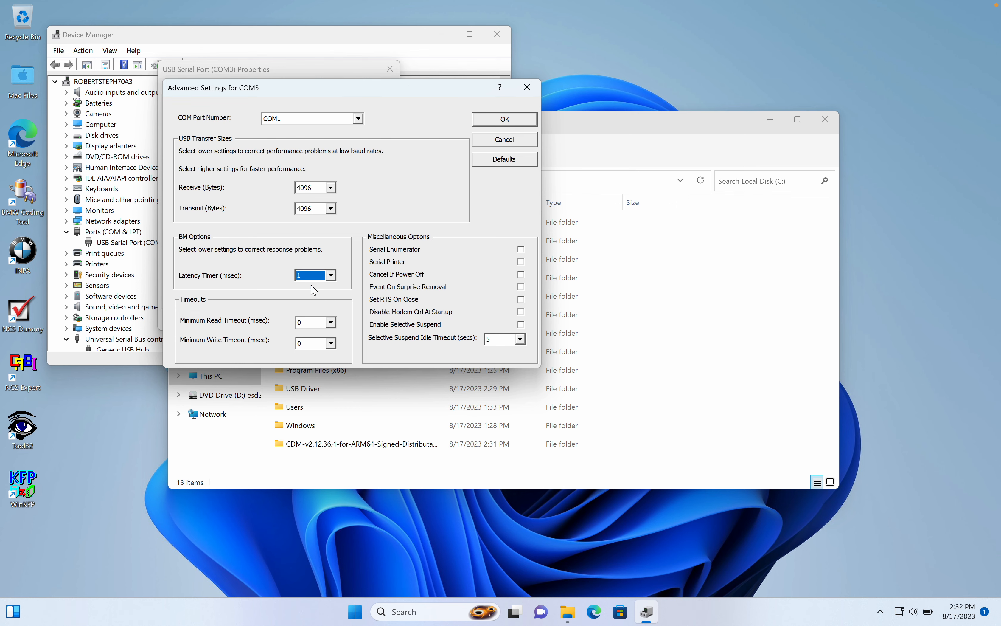
{"action": "left_click", "coordinate": [504, 120]}
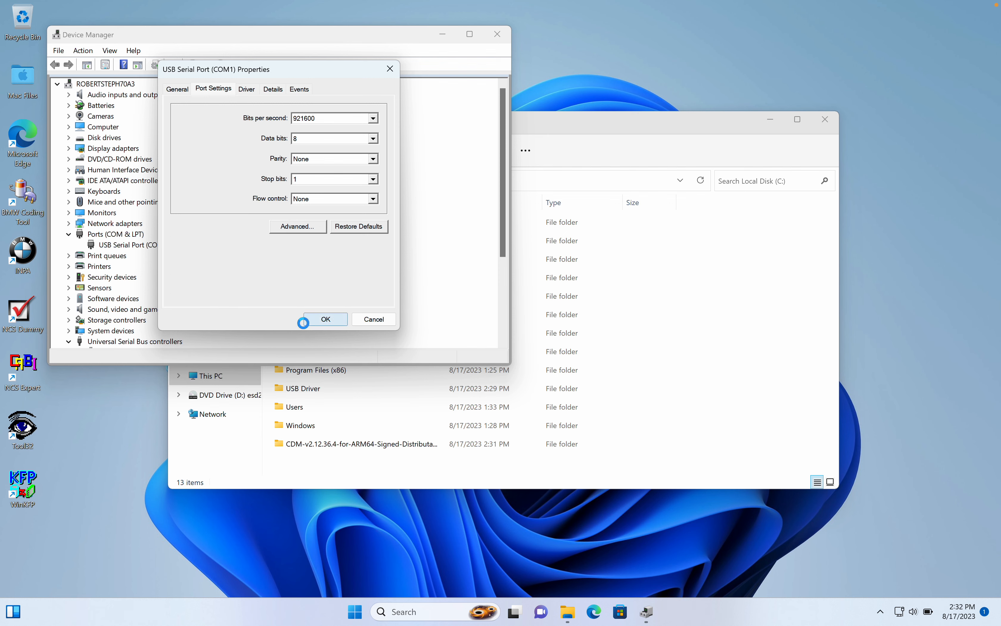
Accept the USB Serial Port properties and close Device Manager.
{"action": "left_click", "coordinate": [305, 322]}
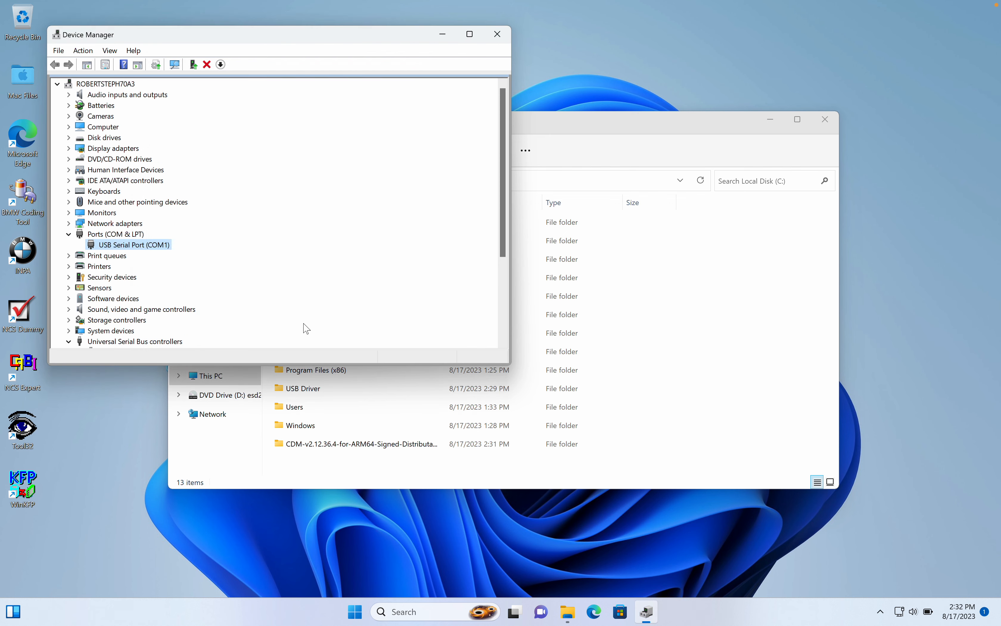
{"action": "left_click", "coordinate": [489, 37]}
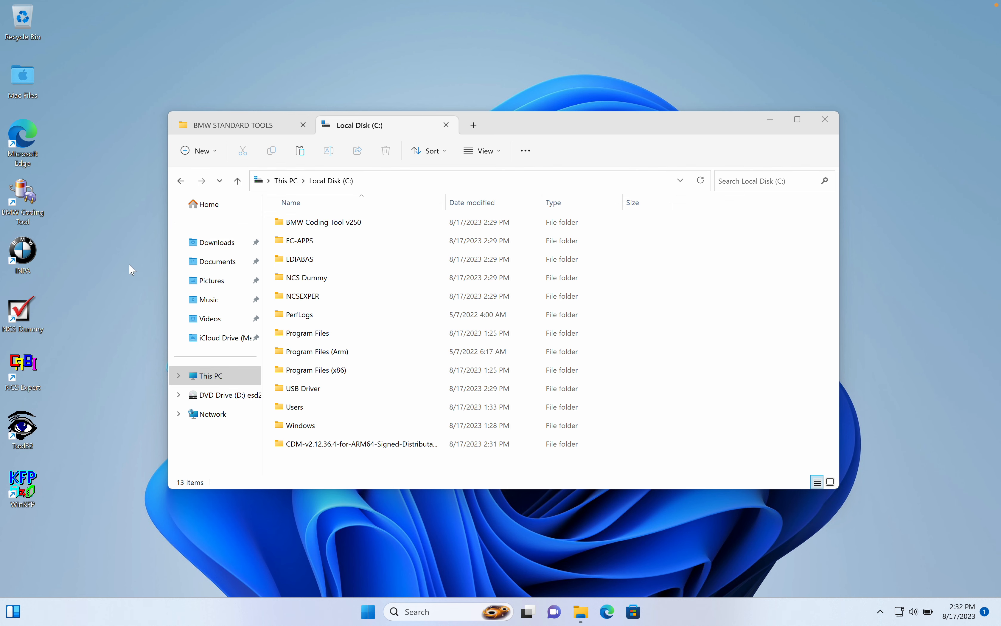
Launch INPA to check the battery and ignition status, and quit it.
{"action": "double_click", "coordinate": [20, 244]}
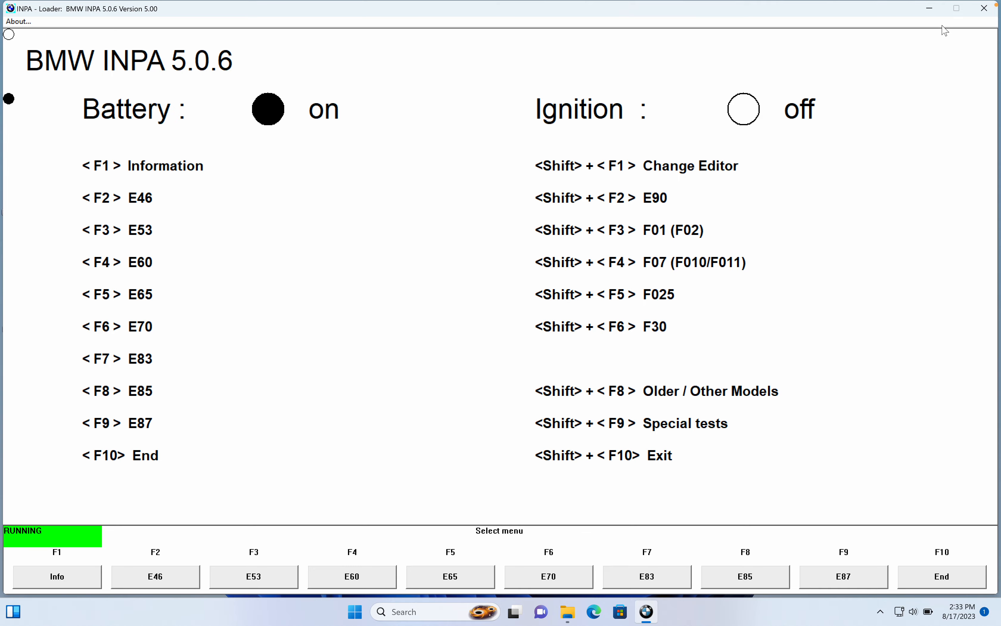
{"action": "left_click", "coordinate": [979, 15]}
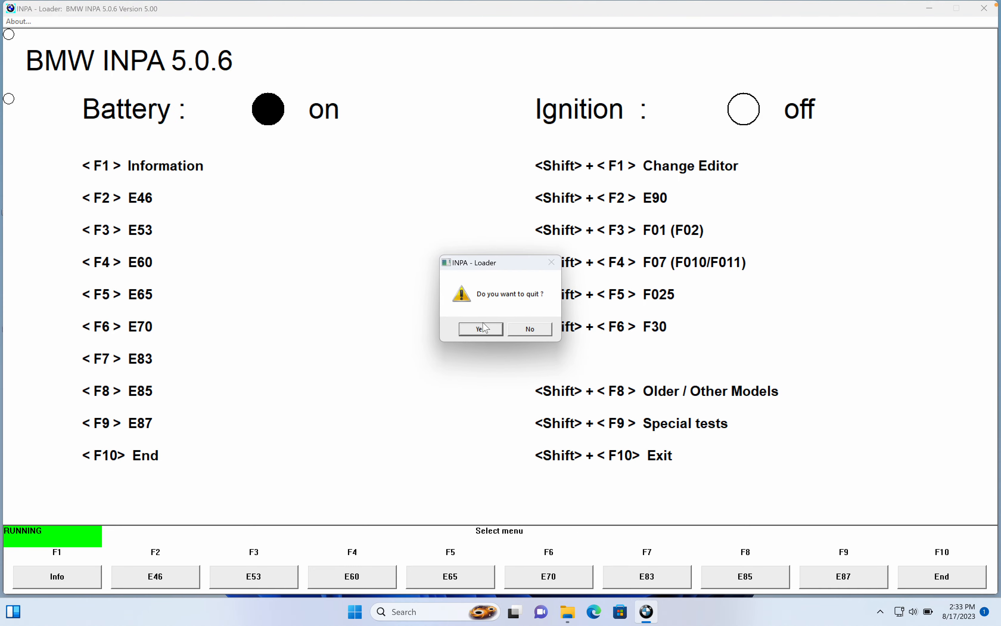
{"action": "left_click", "coordinate": [481, 329]}
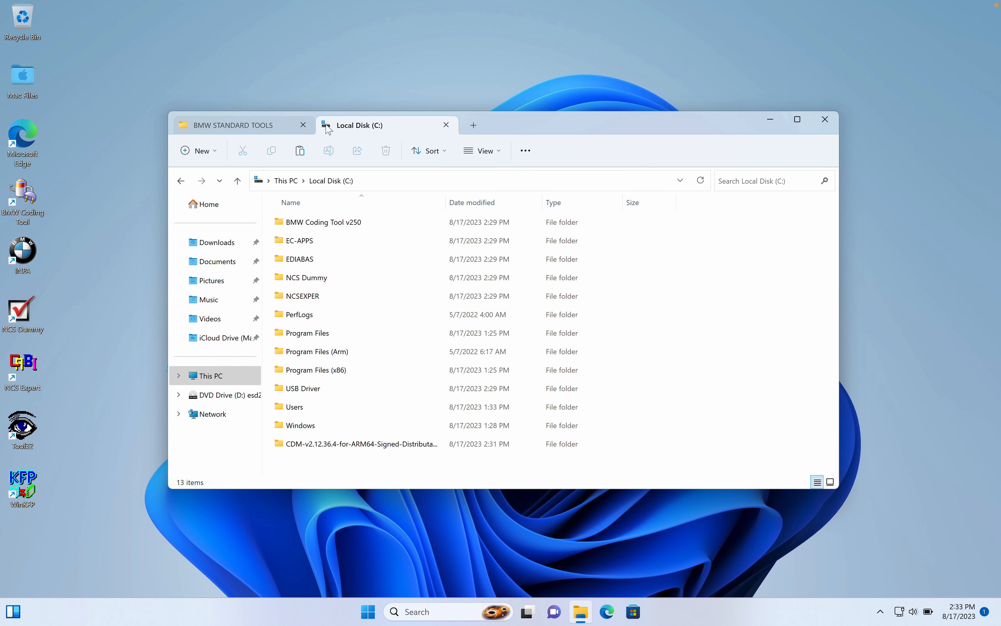
Copy every file except ReadThis from the 2. NCS Expert Profiles folder into C:\NCSEXPER\PFL, replacing the existing files.
{"action": "left_click", "coordinate": [280, 129]}
{"action": "double_click", "coordinate": [287, 244]}
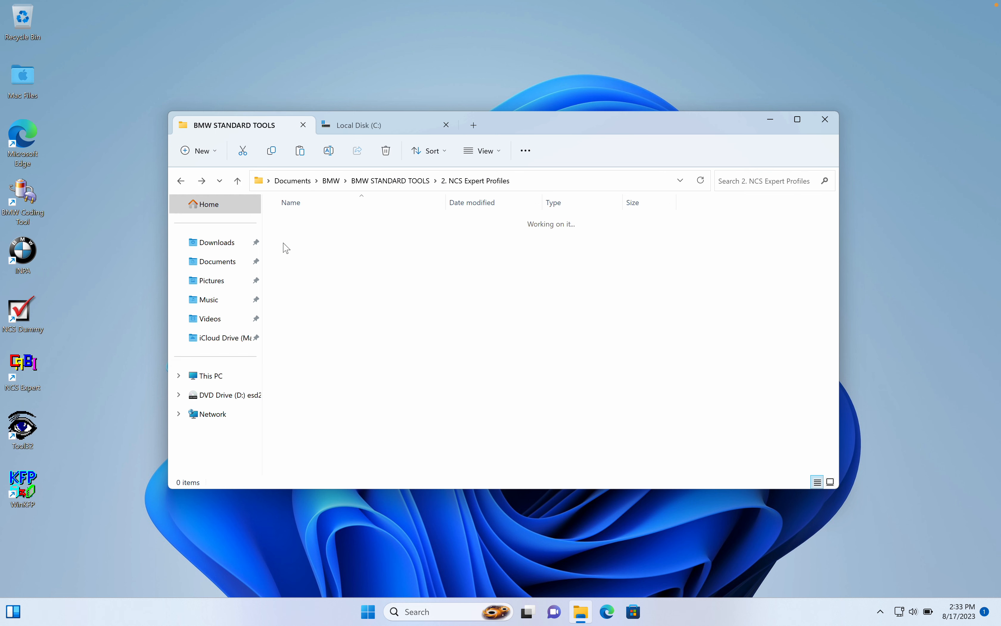
{"action": "key", "text": "ctrl+a"}
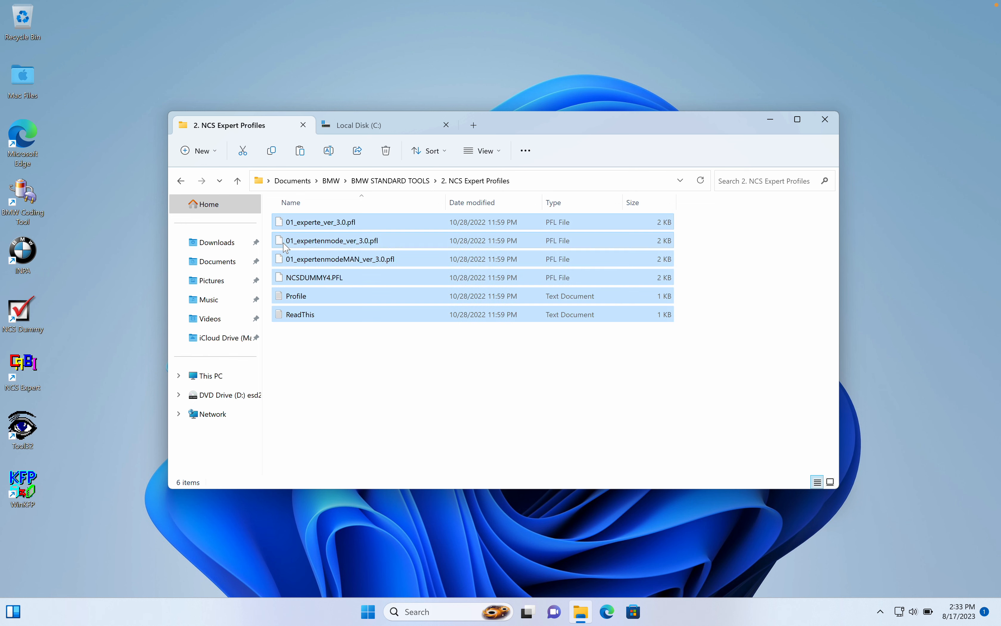
{"action": "left_click", "coordinate": [305, 317], "text": "ctrl"}
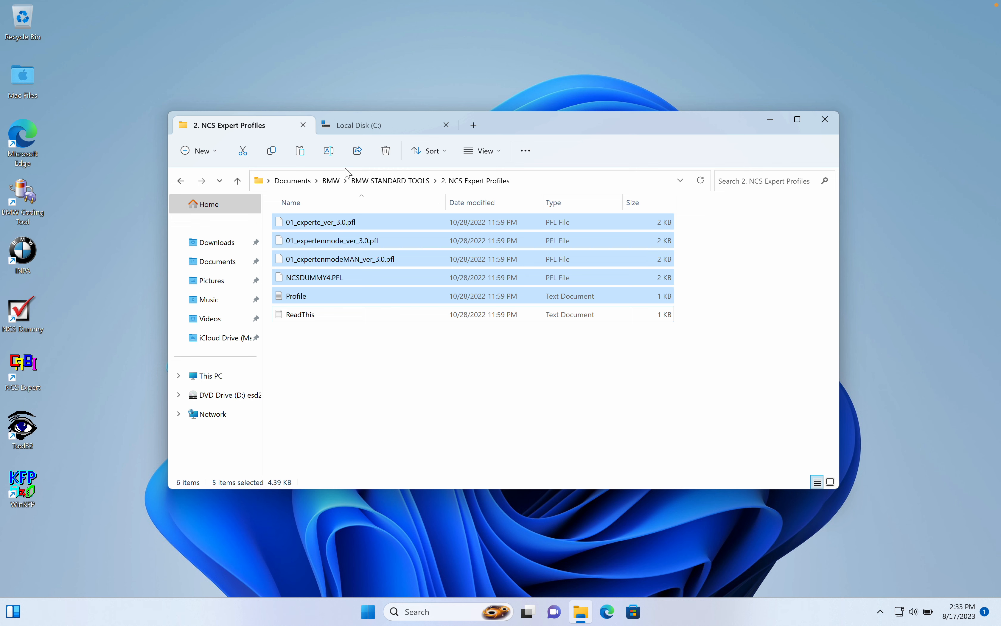
{"action": "left_click", "coordinate": [354, 125]}
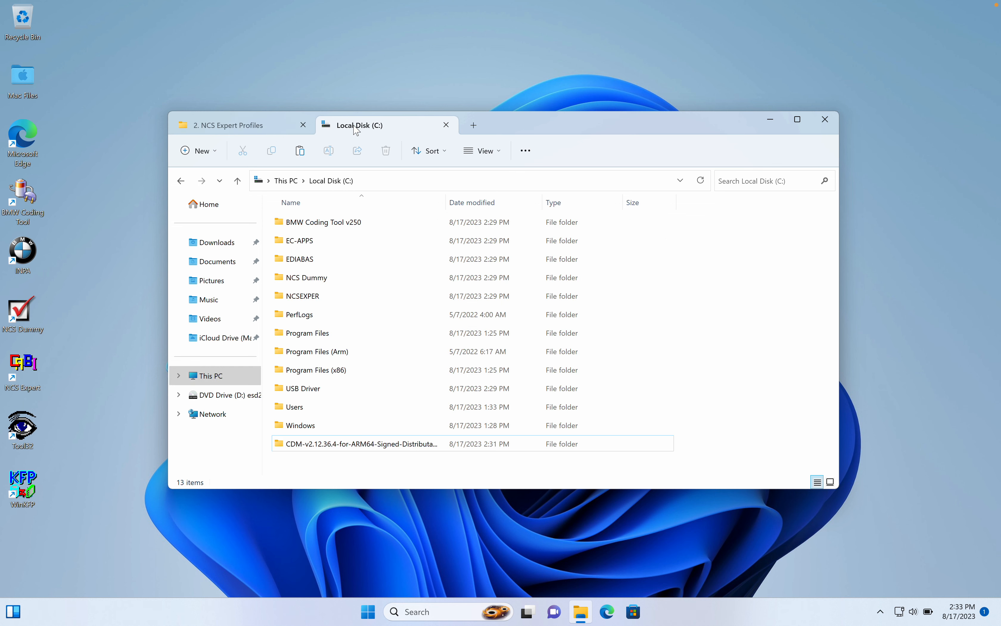
{"action": "double_click", "coordinate": [321, 295]}
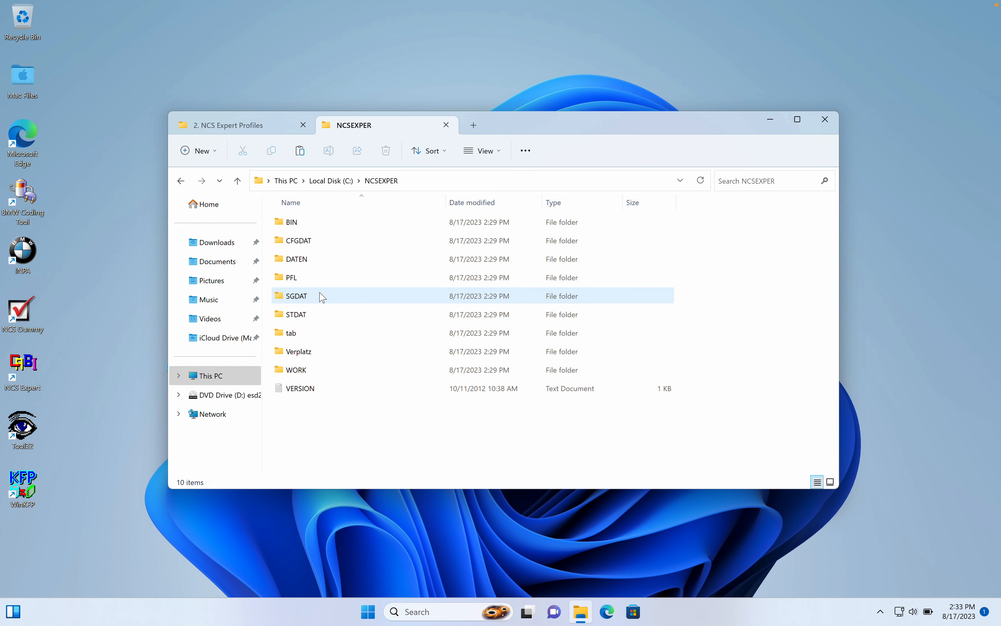
{"action": "double_click", "coordinate": [308, 278]}
{"action": "key", "text": "ctrl+v"}
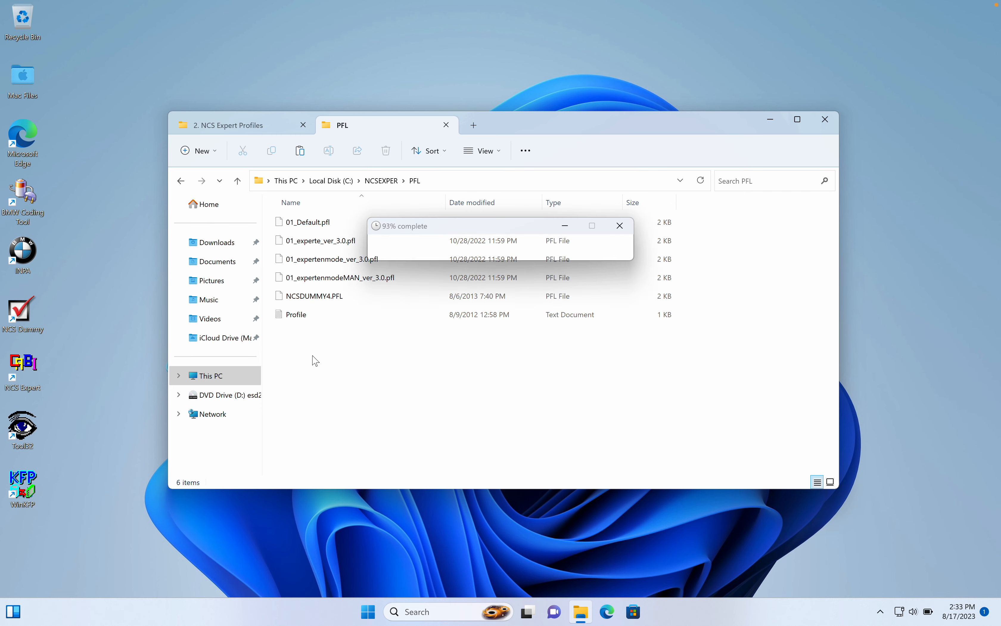
{"action": "left_click", "coordinate": [430, 292]}
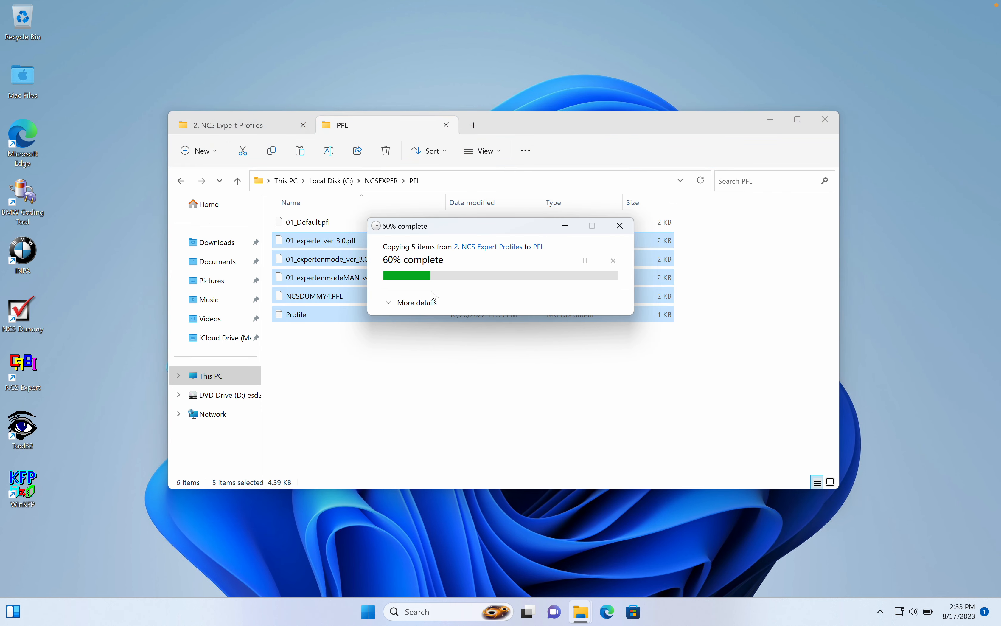
{"action": "left_click", "coordinate": [392, 376]}
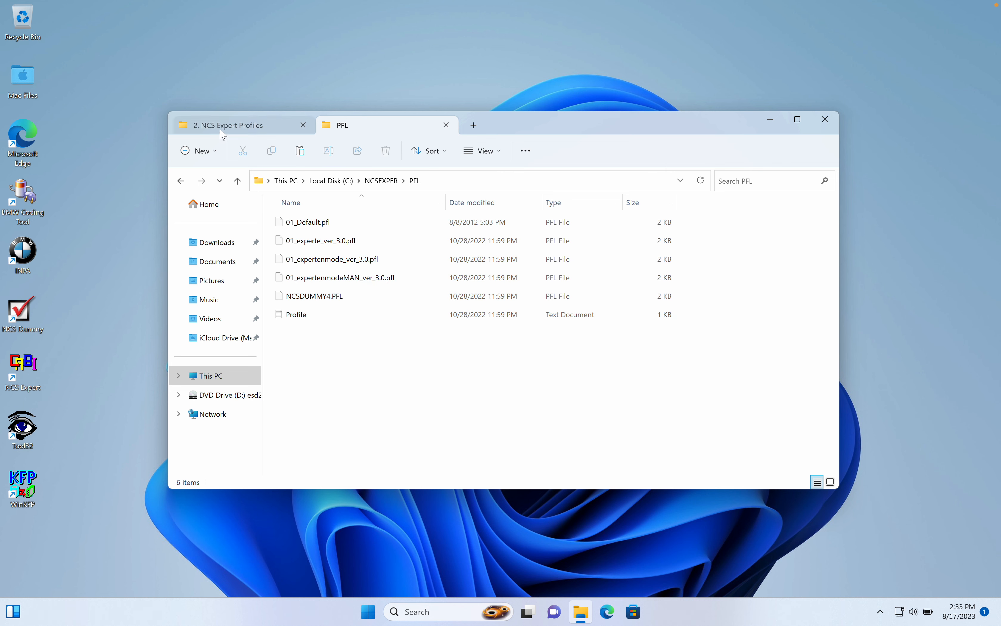
Copy comdlg32.ocx, MSCOMCTL.OCX and msflxgrd.ocx from the 3. OCX Repair Files folder.
{"action": "left_click", "coordinate": [245, 127]}
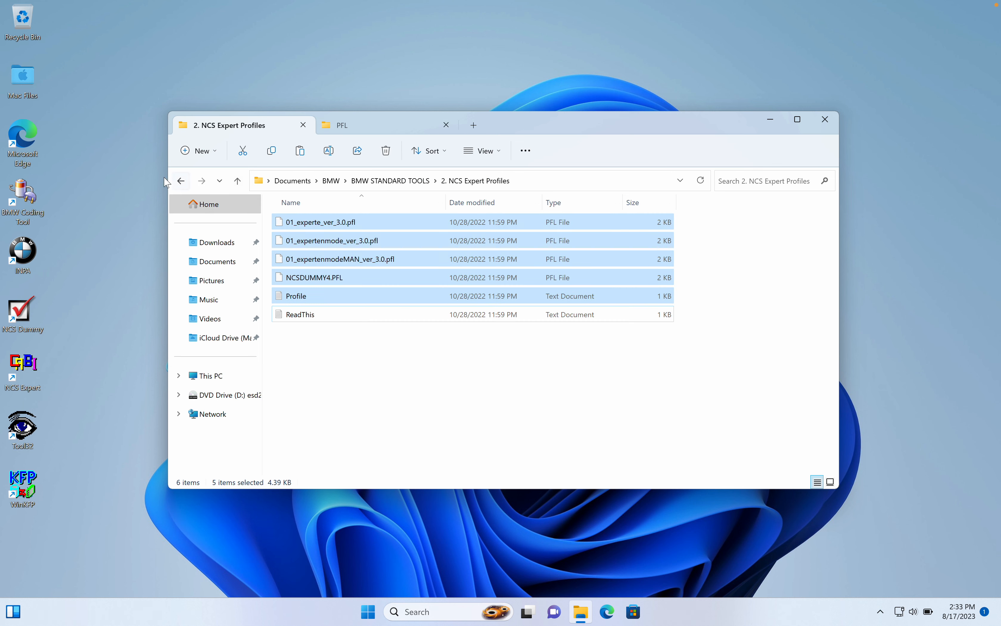
{"action": "left_click", "coordinate": [181, 181]}
{"action": "left_click", "coordinate": [326, 259]}
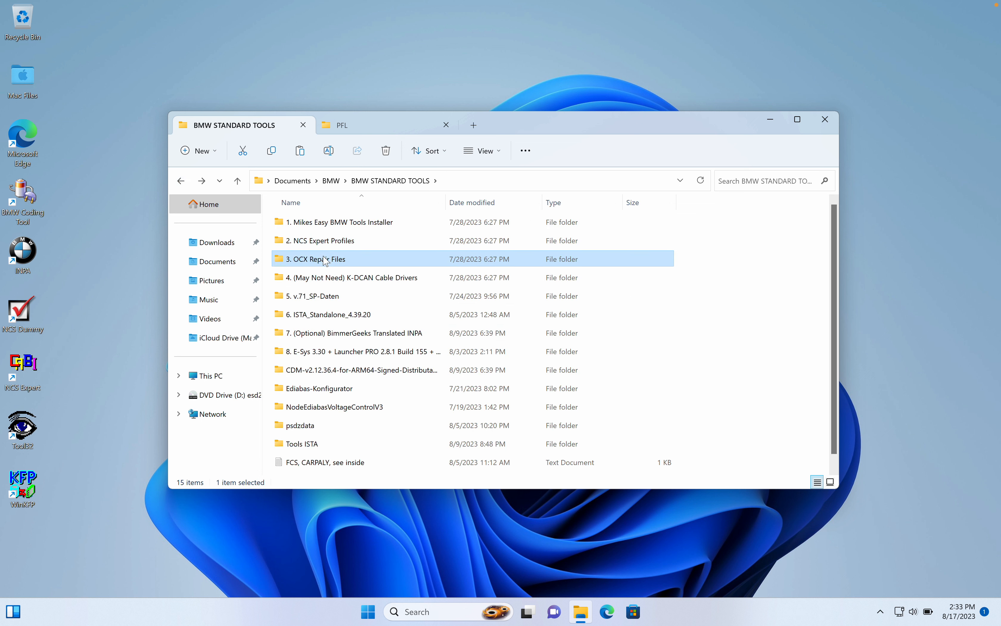
{"action": "double_click", "coordinate": [325, 260]}
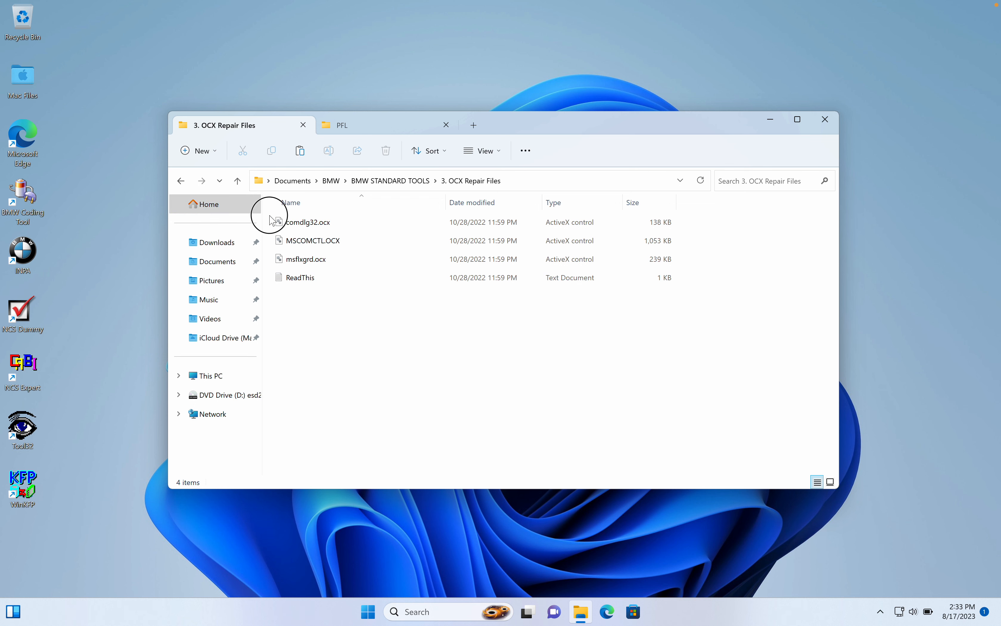
{"action": "left_click_drag", "start_coordinate": [265, 217], "coordinate": [322, 264]}
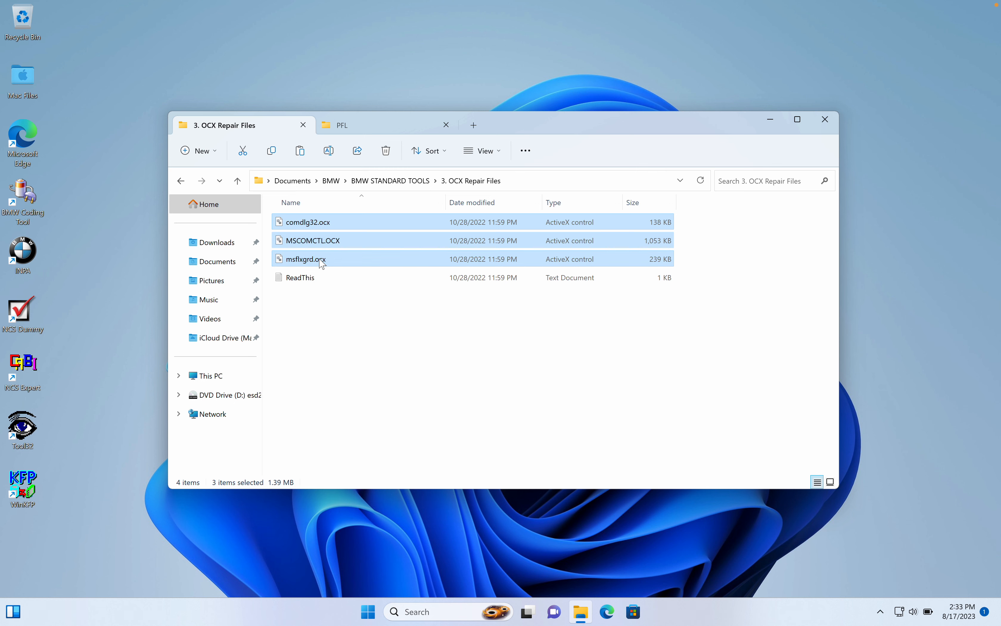
Paste the three OCX files into C:\Windows\SysWOW64, granting administrator permission for all current items.
{"action": "left_click", "coordinate": [355, 127]}
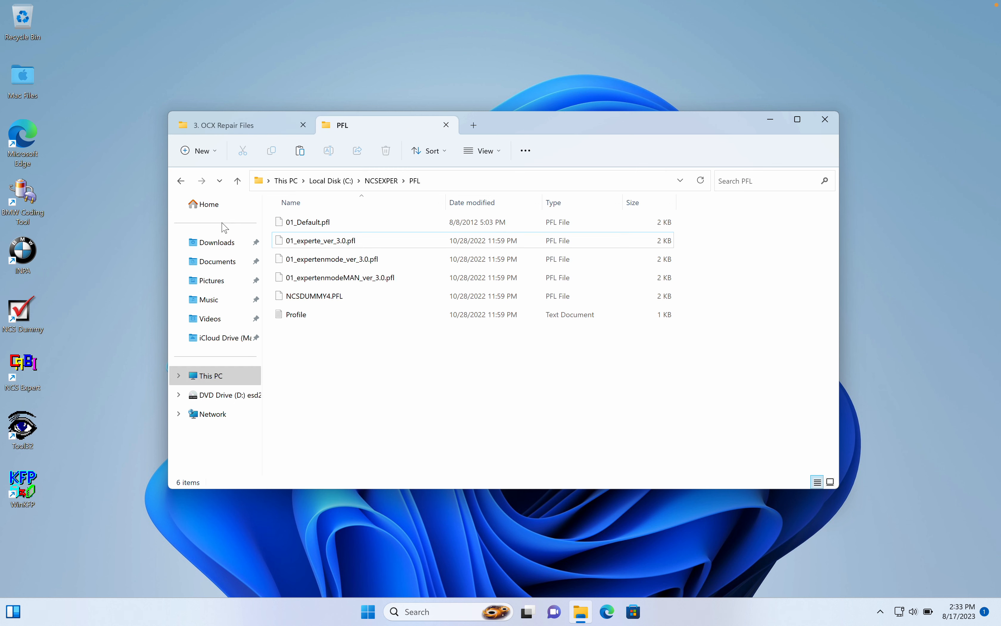
{"action": "left_click", "coordinate": [186, 184]}
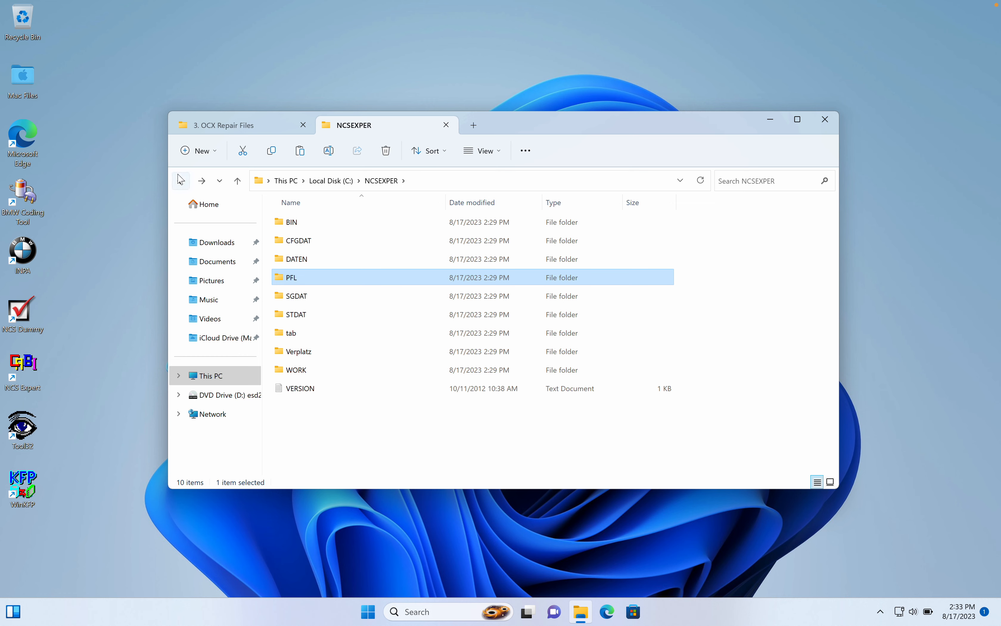
{"action": "left_click", "coordinate": [182, 179]}
{"action": "left_click", "coordinate": [181, 179]}
{"action": "left_click", "coordinate": [201, 181]}
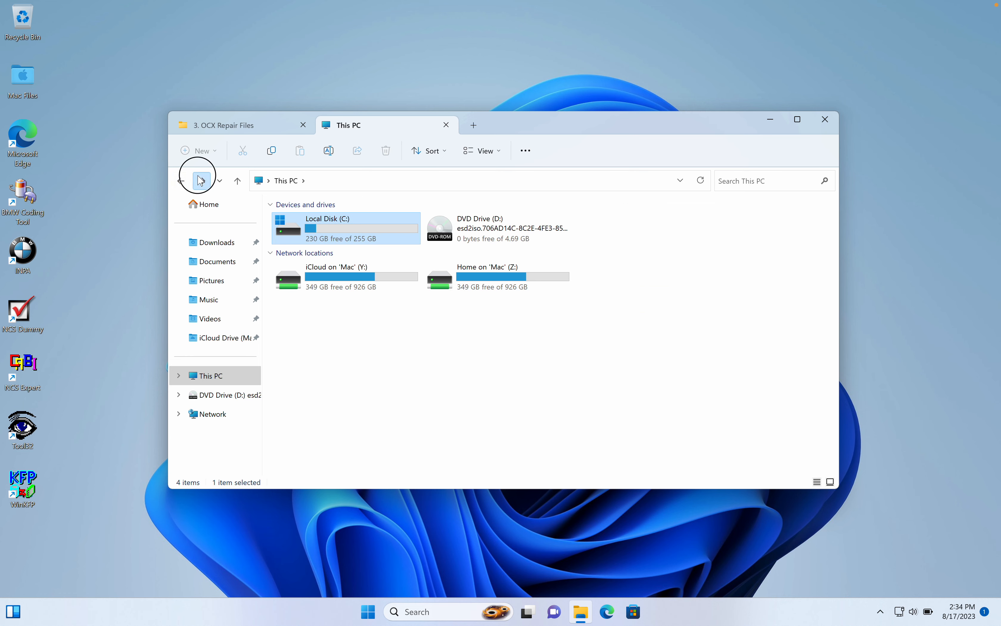
{"action": "double_click", "coordinate": [331, 444]}
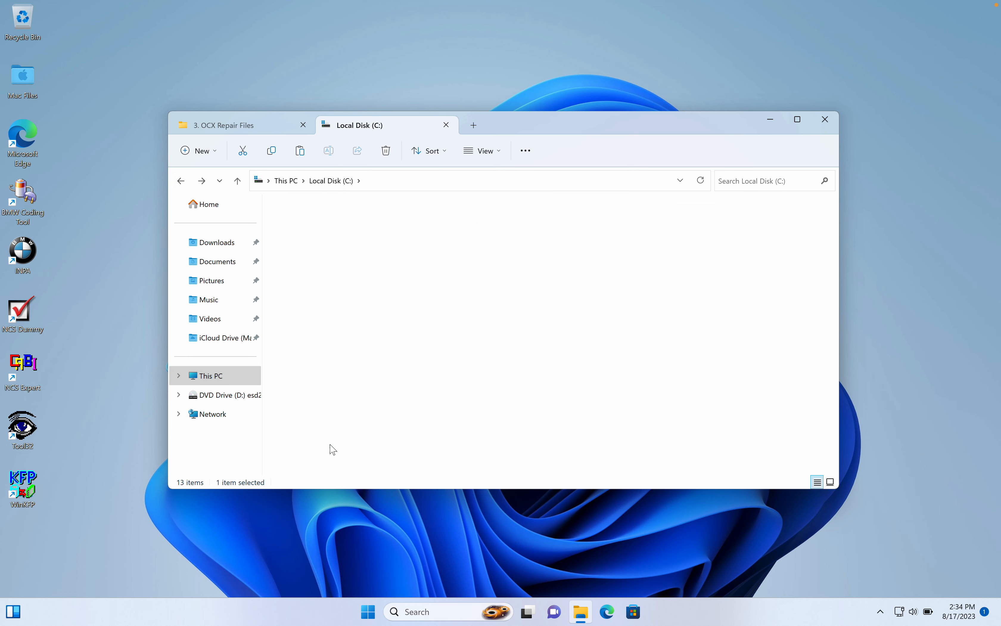
{"action": "key", "text": "s"}
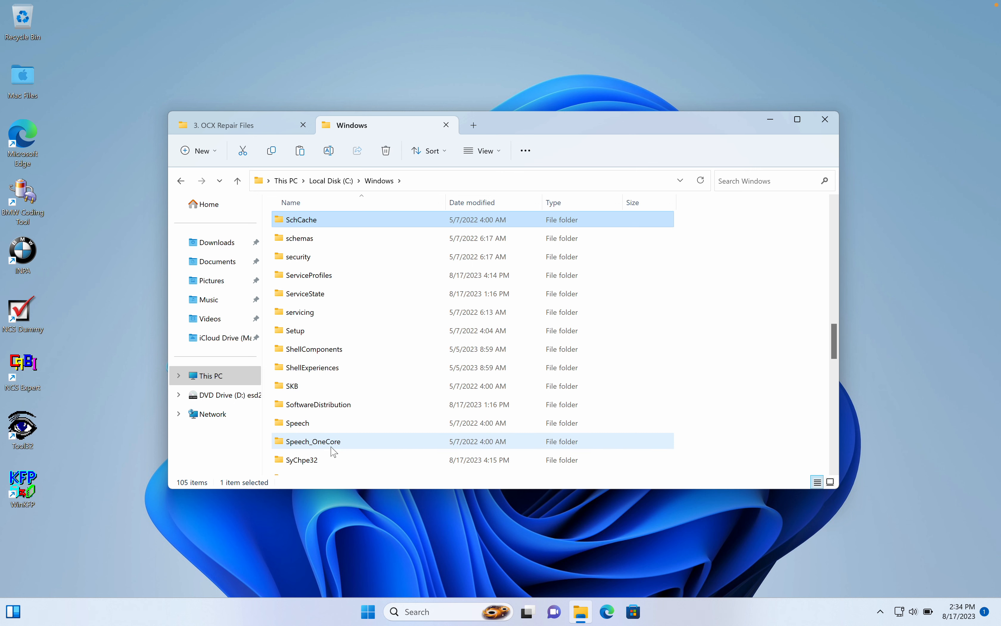
{"action": "scroll", "coordinate": [330, 449], "scroll_direction": "down", "scroll_amount": 5}
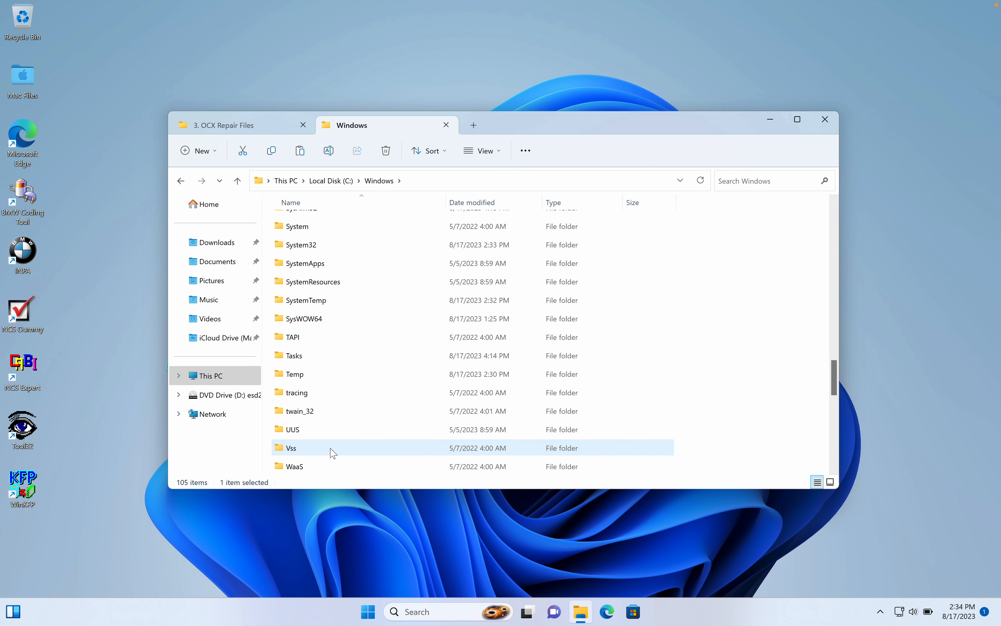
{"action": "double_click", "coordinate": [336, 323]}
{"action": "left_click", "coordinate": [723, 331]}
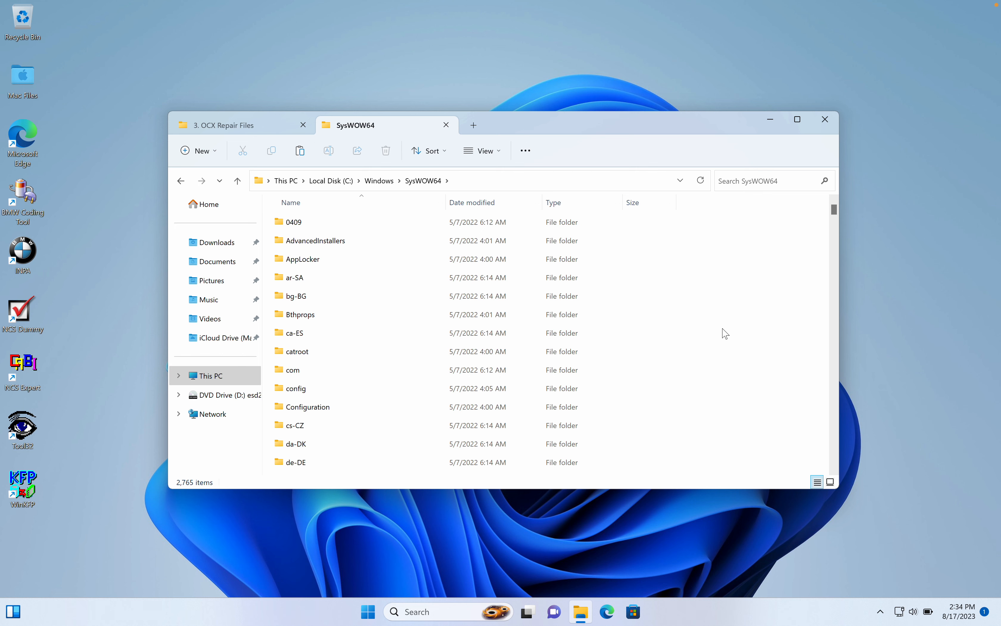
{"action": "key", "text": "ctrl+v"}
{"action": "left_click", "coordinate": [445, 291]}
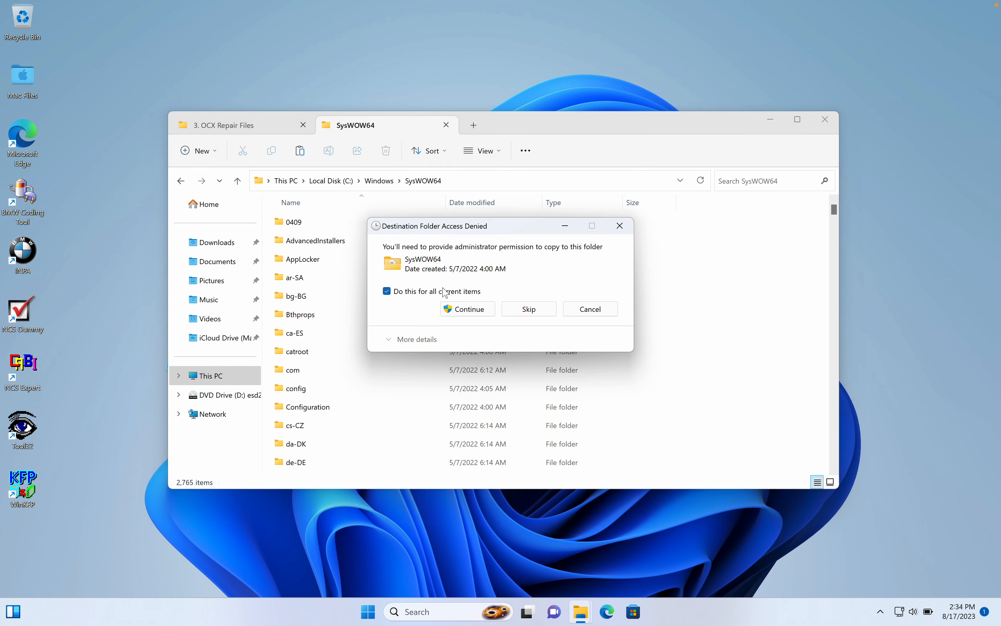
{"action": "left_click", "coordinate": [495, 310]}
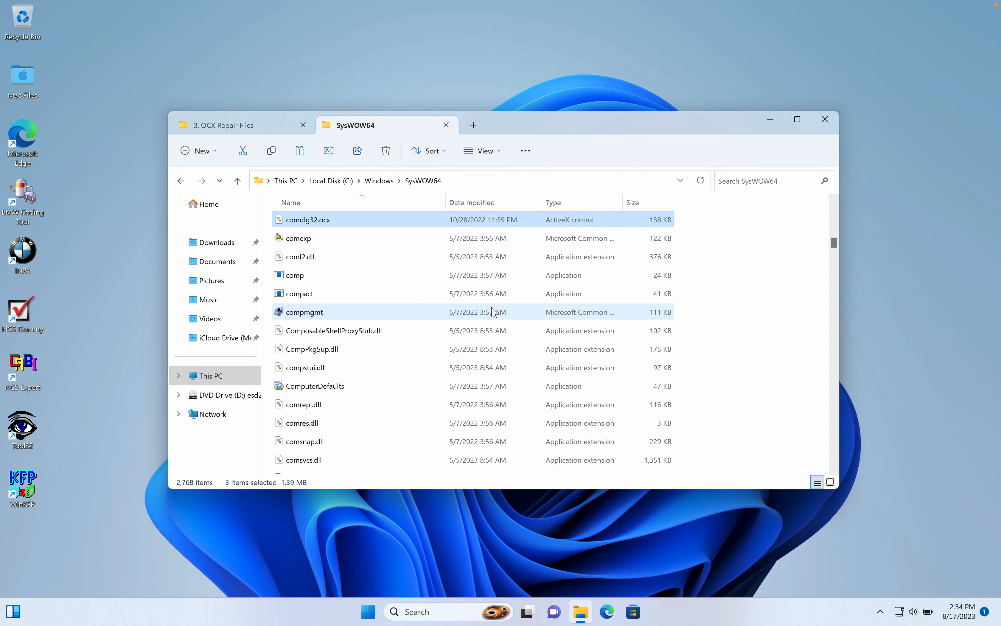
Move ReadThis from the 3. OCX Repair Files folder to the desktop and open it in Notepad just once.
{"action": "left_click", "coordinate": [273, 129]}
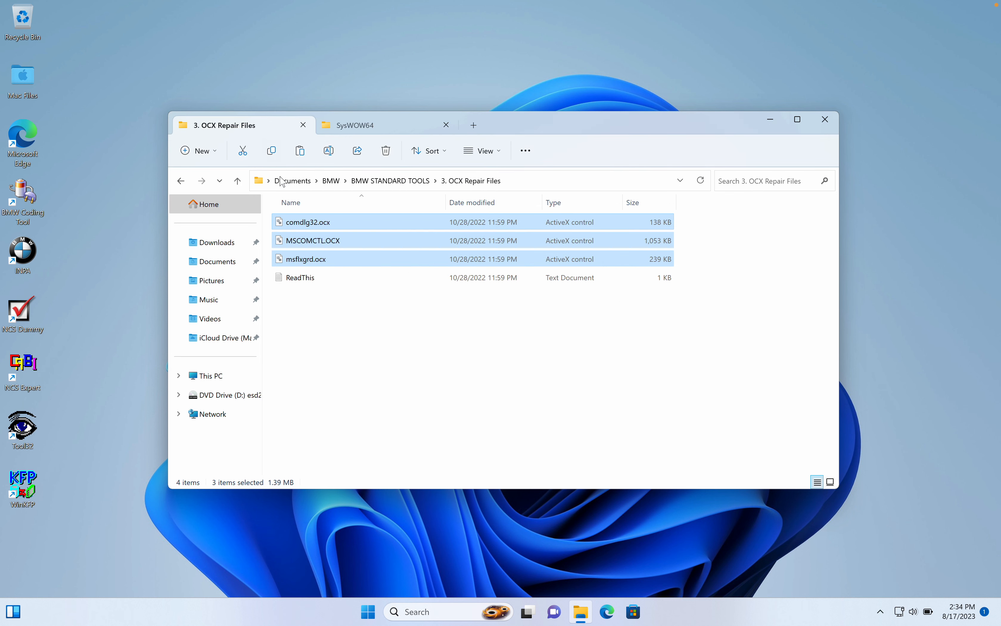
{"action": "left_click_drag", "start_coordinate": [299, 275], "coordinate": [115, 89]}
{"action": "double_click", "coordinate": [110, 75]}
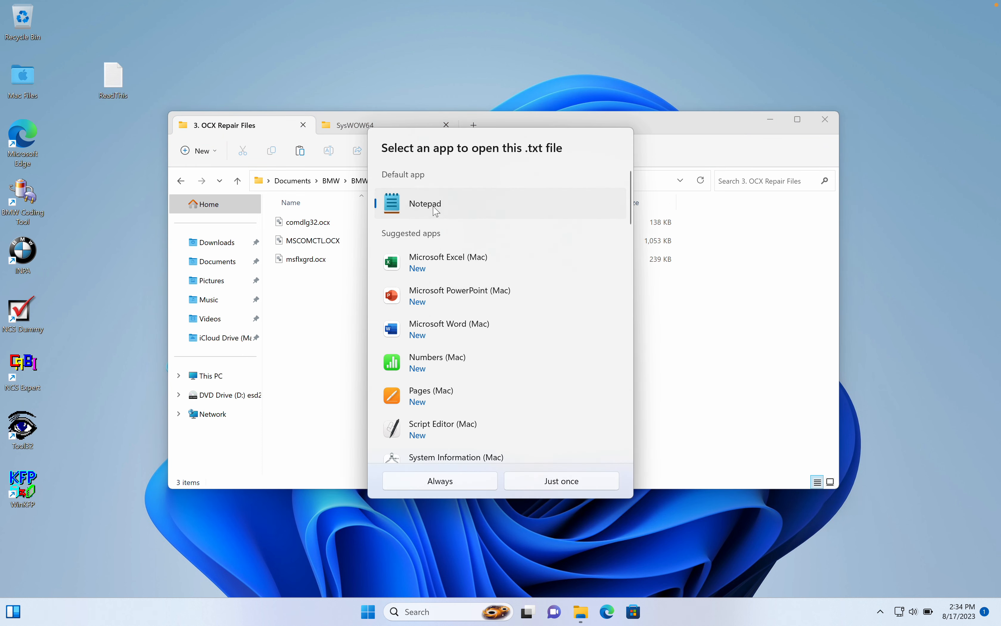
{"action": "left_click", "coordinate": [558, 482]}
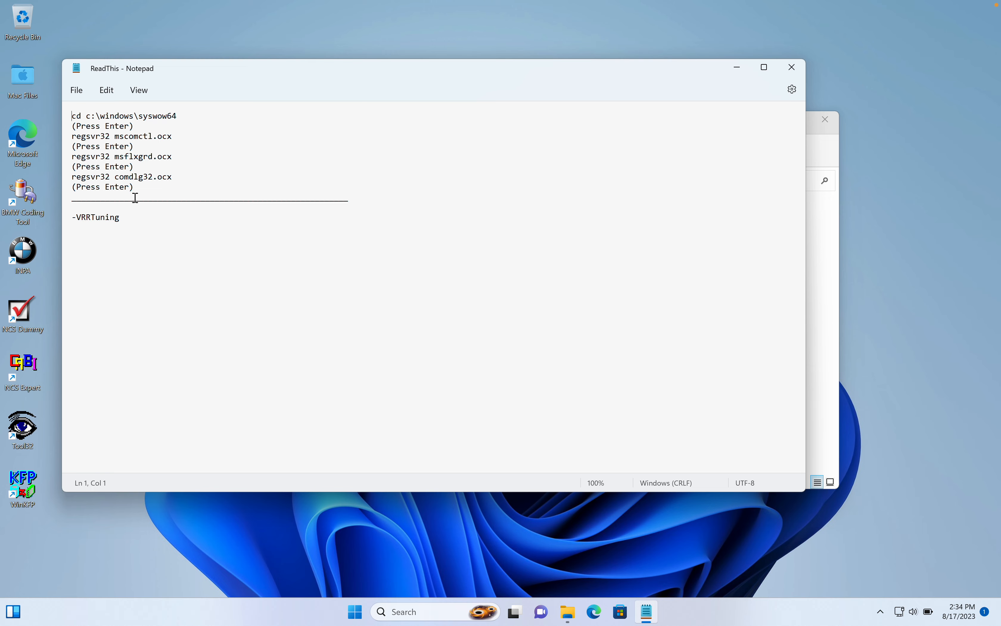
Open Command Prompt as administrator and move its window clear of the commands in the ReadThis note.
{"action": "key", "text": "super"}
{"action": "type", "text": "cmd"}
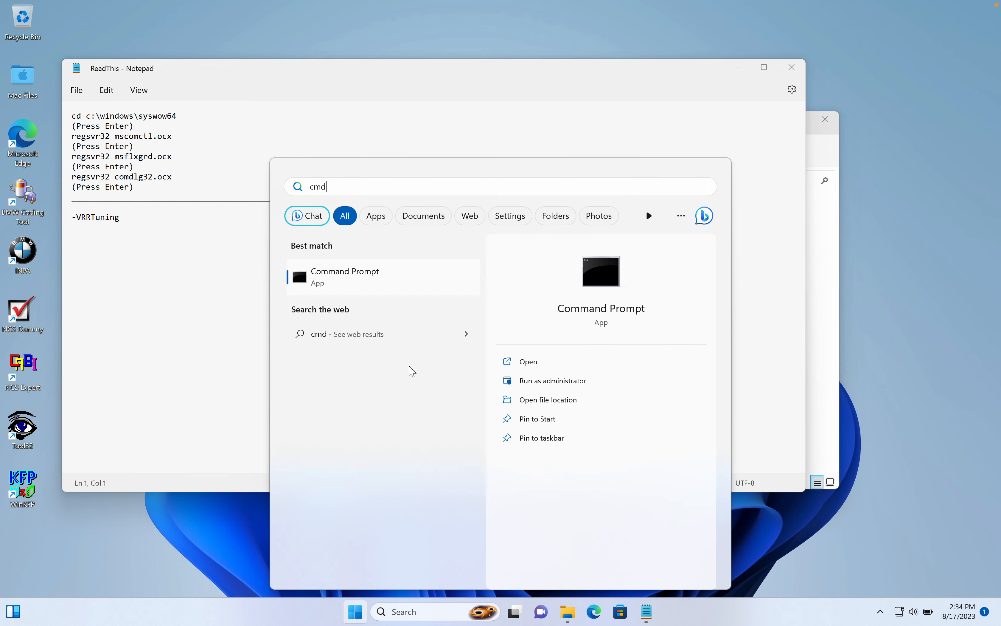
{"action": "left_click", "coordinate": [523, 380]}
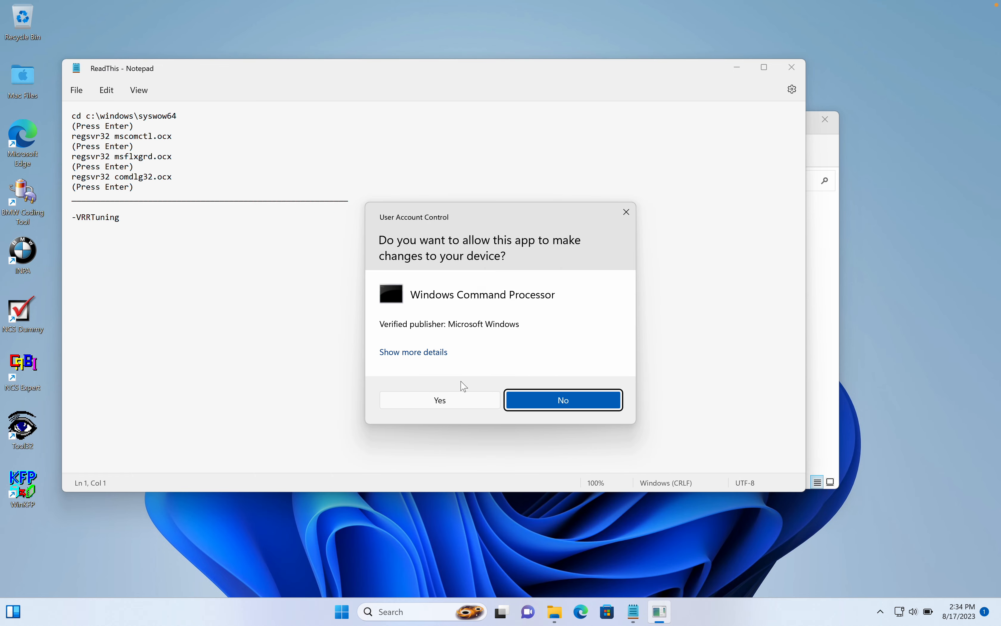
{"action": "left_click", "coordinate": [449, 405]}
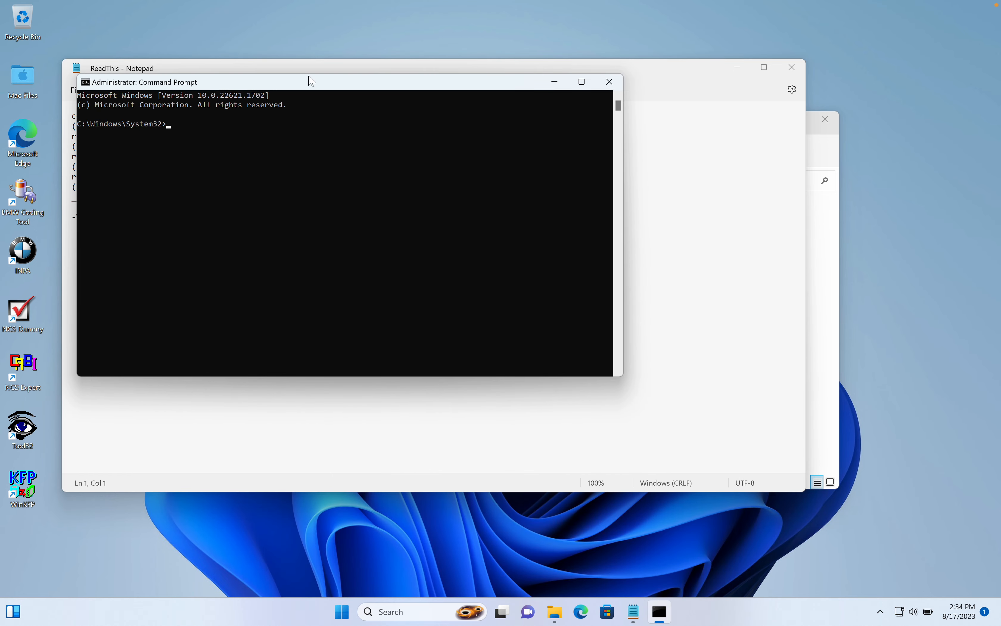
{"action": "left_click_drag", "start_coordinate": [312, 82], "coordinate": [618, 159]}
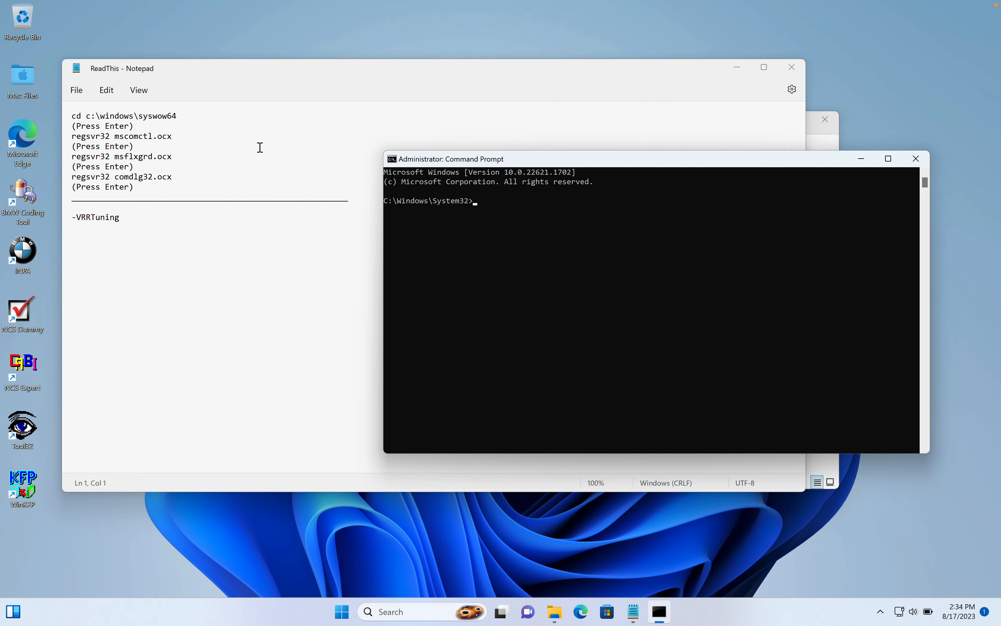
Copy the cd c:\windows\syswow64 line from the ReadThis note and run it in the administrator Command Prompt.
{"action": "left_click", "coordinate": [73, 117]}
{"action": "left_click_drag", "start_coordinate": [73, 117], "coordinate": [189, 93]}
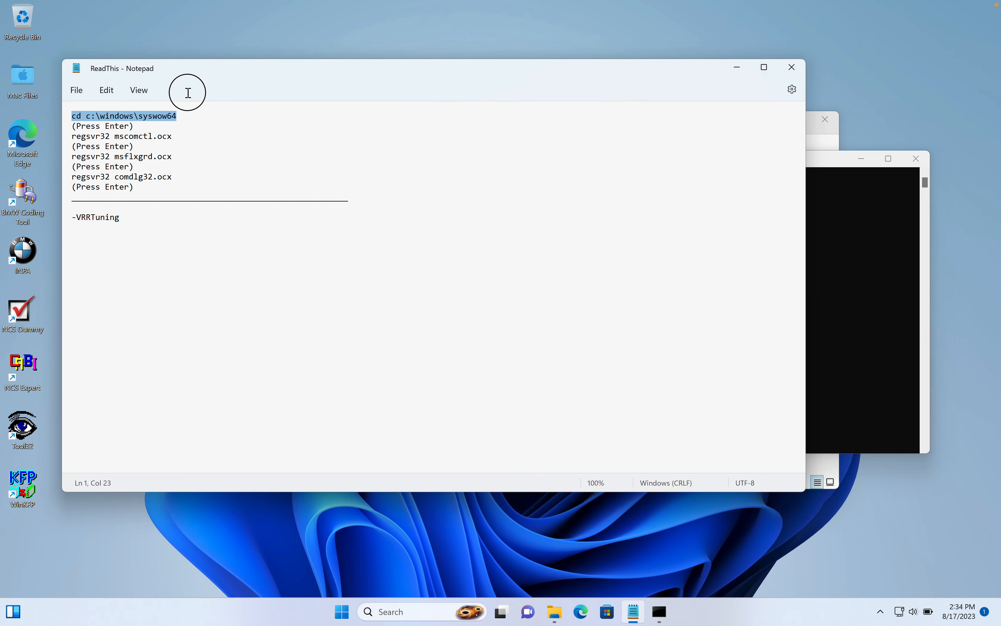
{"action": "left_click", "coordinate": [874, 219]}
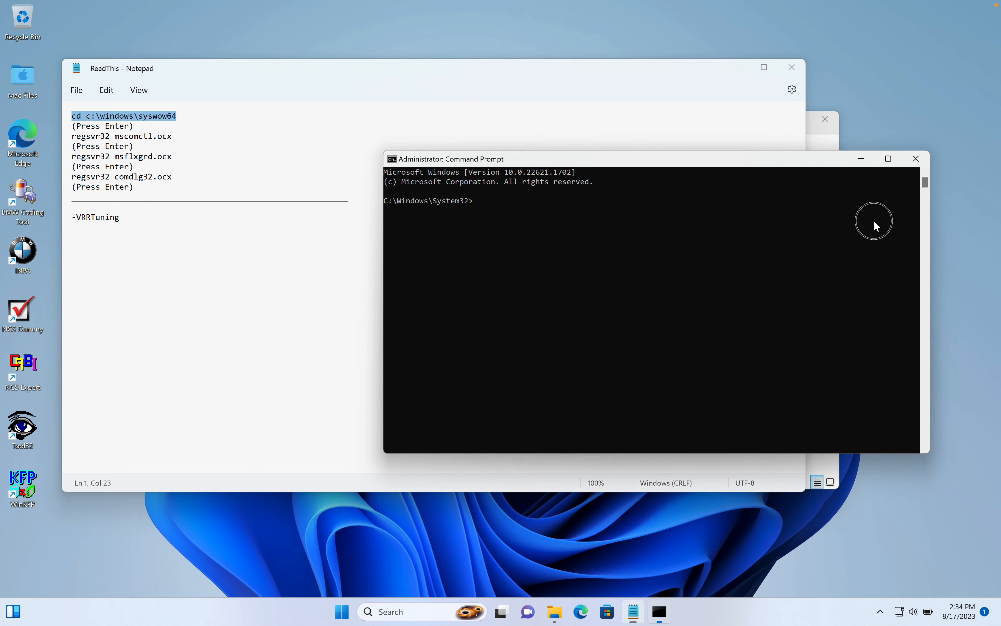
{"action": "type", "text": "cd c:\\windows\\syswow64"}
{"action": "key", "text": "Return"}
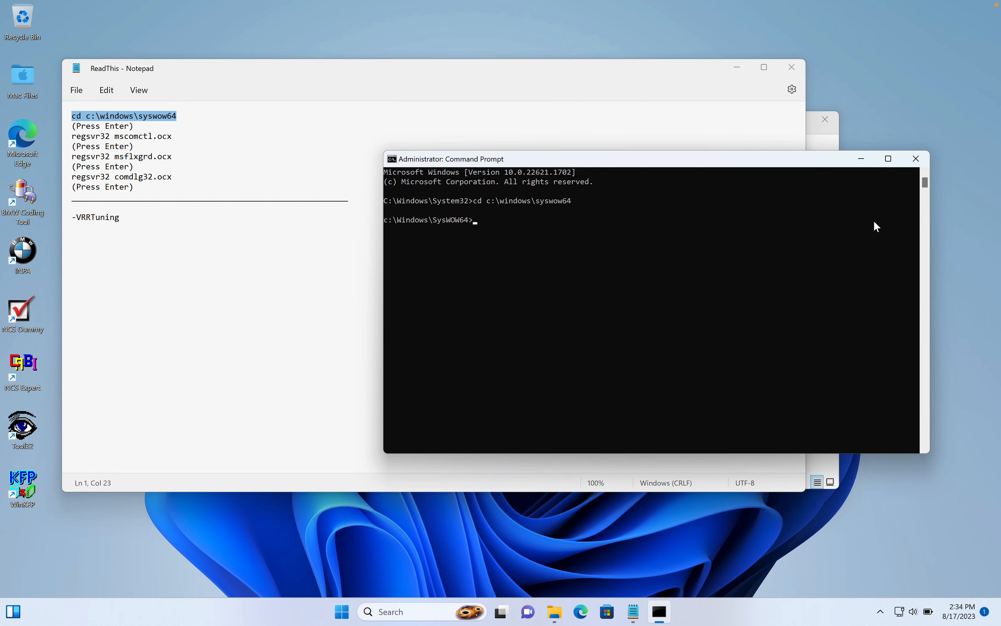
Copy regsvr32 mscomctl.ocx from the note, run it in Command Prompt and confirm the registration.
{"action": "left_click_drag", "start_coordinate": [73, 136], "coordinate": [177, 134]}
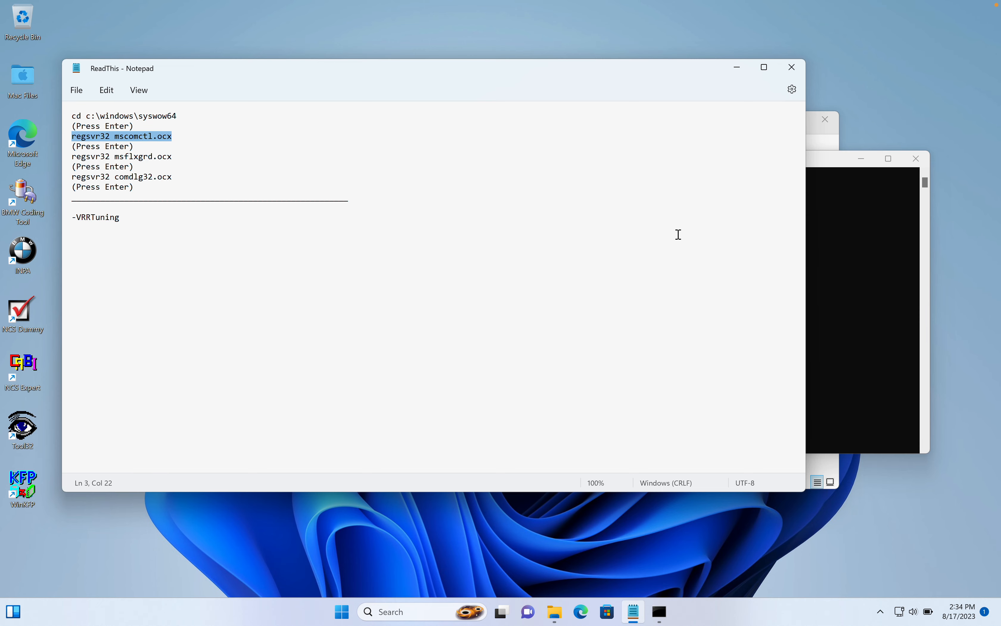
{"action": "left_click", "coordinate": [843, 259]}
{"action": "type", "text": "regsvr32 mscomctl.ocx"}
{"action": "key", "text": "Return"}
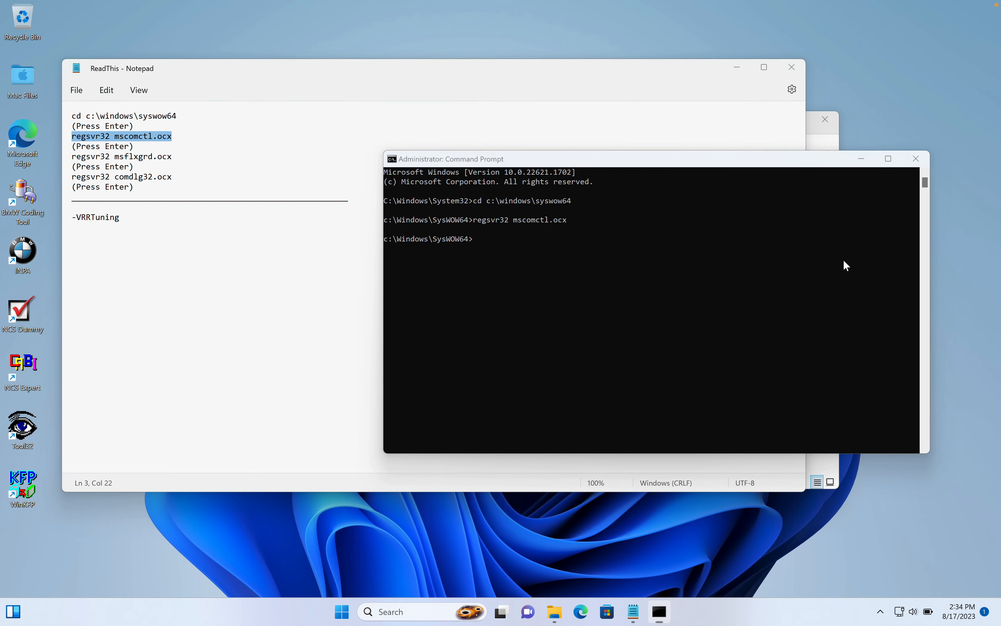
{"action": "key", "text": "Return"}
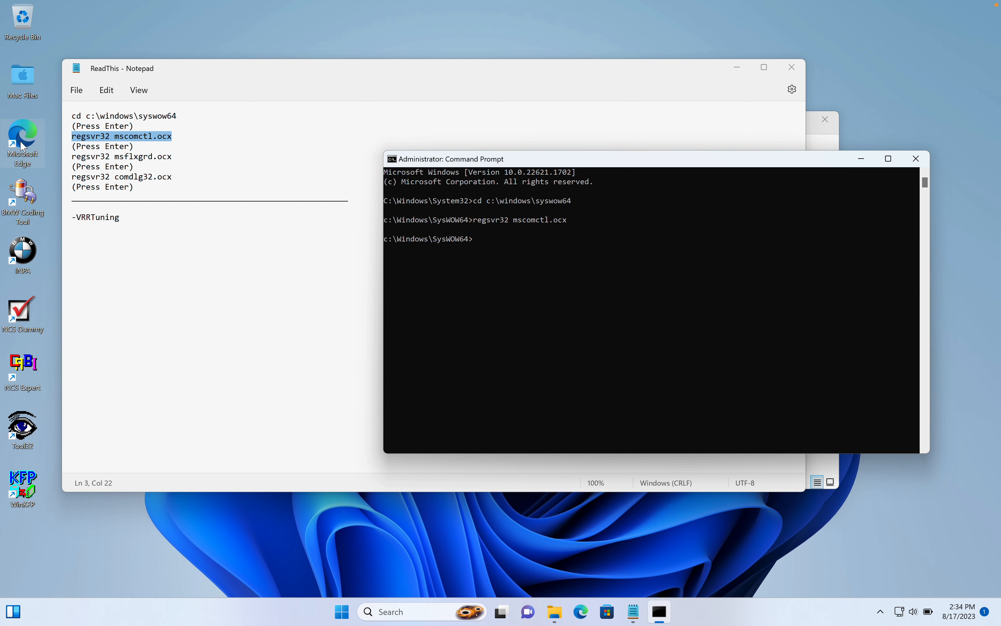
Copy the regsvr32 msflxgrd.ocx line from the note and run it in Command Prompt.
{"action": "left_click_drag", "start_coordinate": [73, 157], "coordinate": [178, 161]}
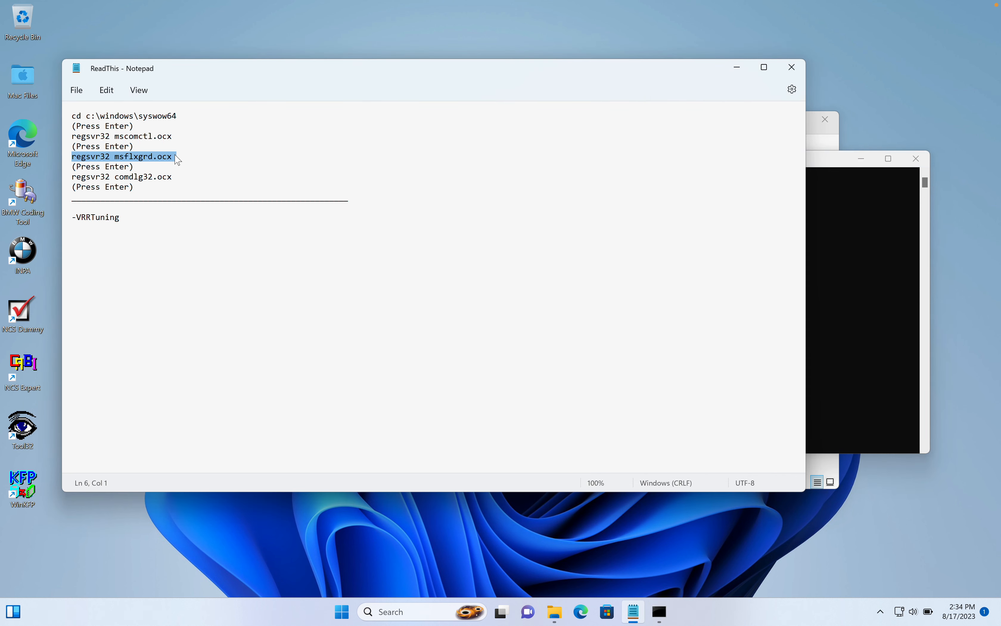
{"action": "key", "text": "ctrl+c"}
{"action": "left_click", "coordinate": [862, 182]}
{"action": "key", "text": "ctrl+v"}
{"action": "key", "text": "Return"}
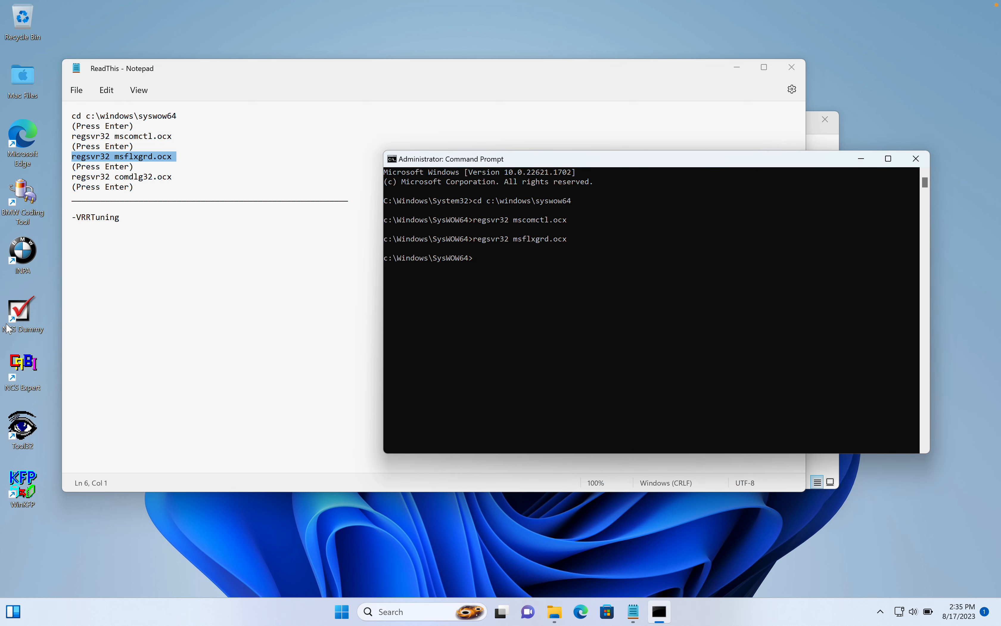
Copy the regsvr32 comdlg32.ocx line from the note and run it in Command Prompt.
{"action": "left_click", "coordinate": [63, 179]}
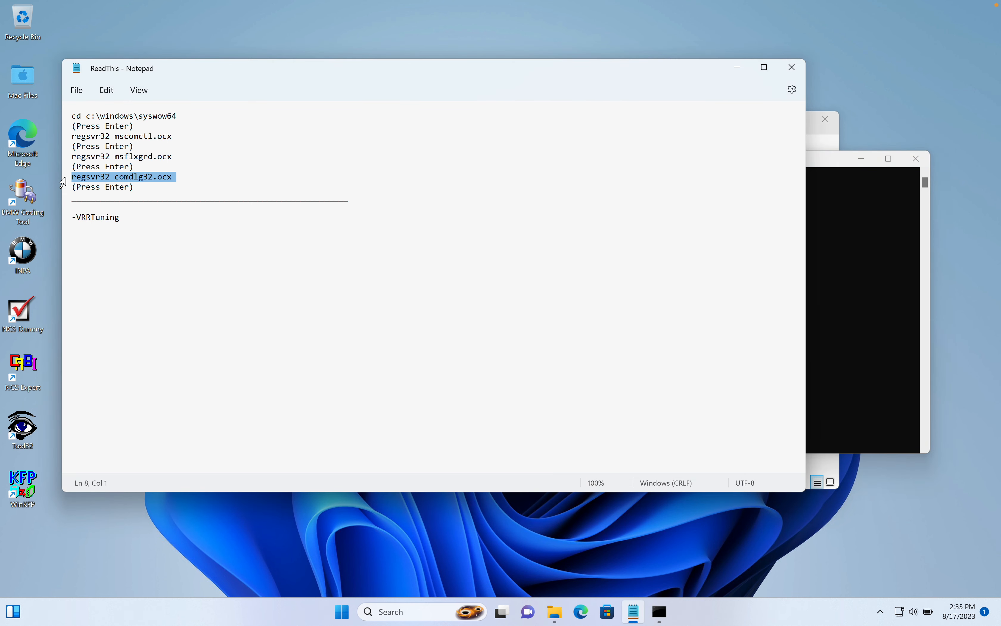
{"action": "left_click", "coordinate": [845, 341]}
{"action": "key", "text": "Return"}
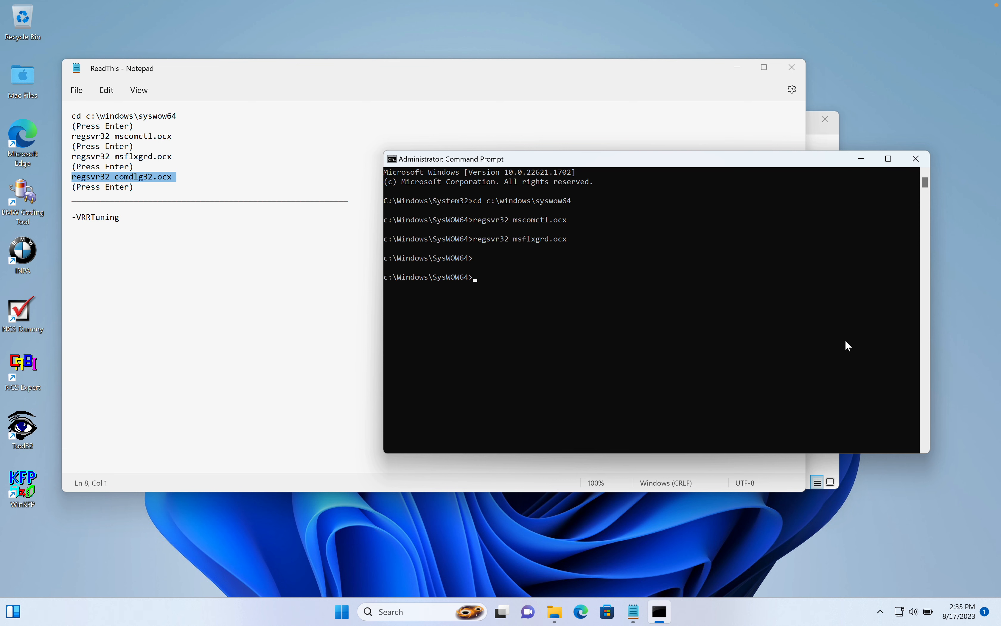
{"action": "key", "text": "ctrl+v"}
{"action": "key", "text": "Return"}
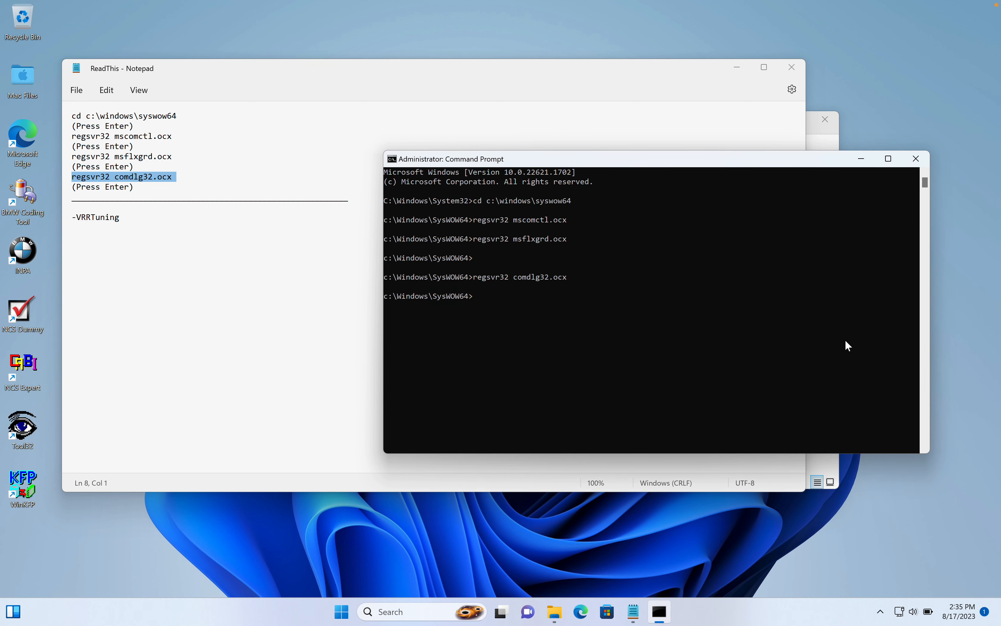
Close Command Prompt and the note, and delete ReadThis from the desktop, cancelling all interrupted transfers.
{"action": "left_click", "coordinate": [917, 159]}
{"action": "left_click", "coordinate": [792, 67]}
{"action": "left_click", "coordinate": [463, 317]}
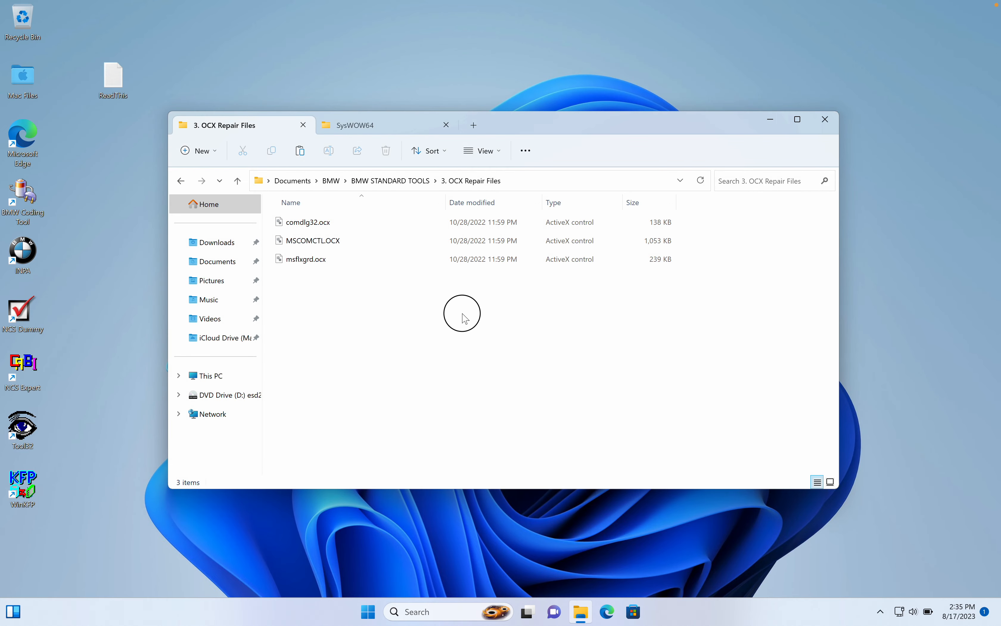
{"action": "left_click", "coordinate": [126, 91]}
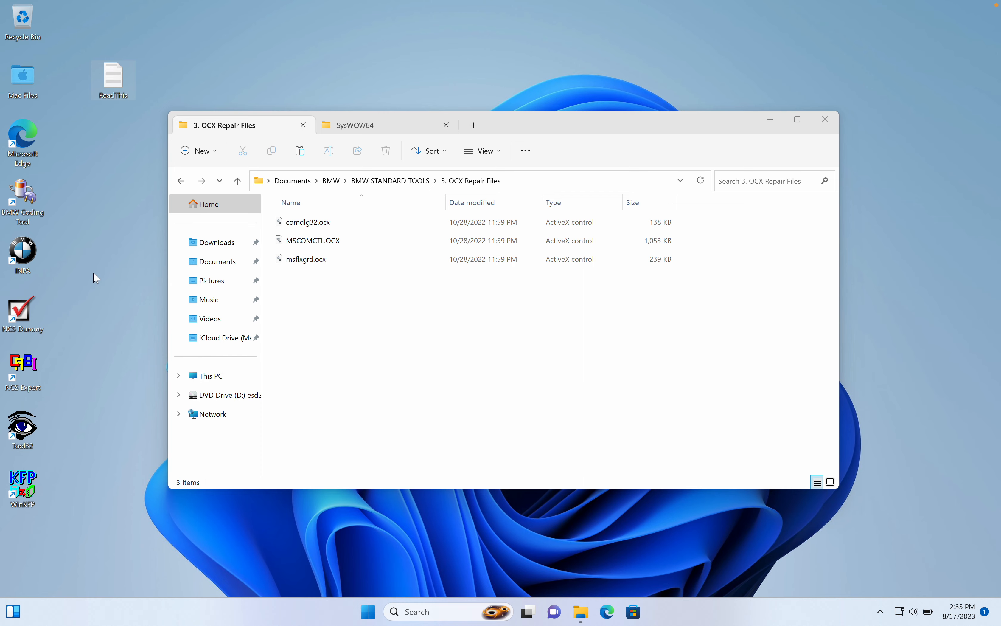
{"action": "key", "text": "Delete"}
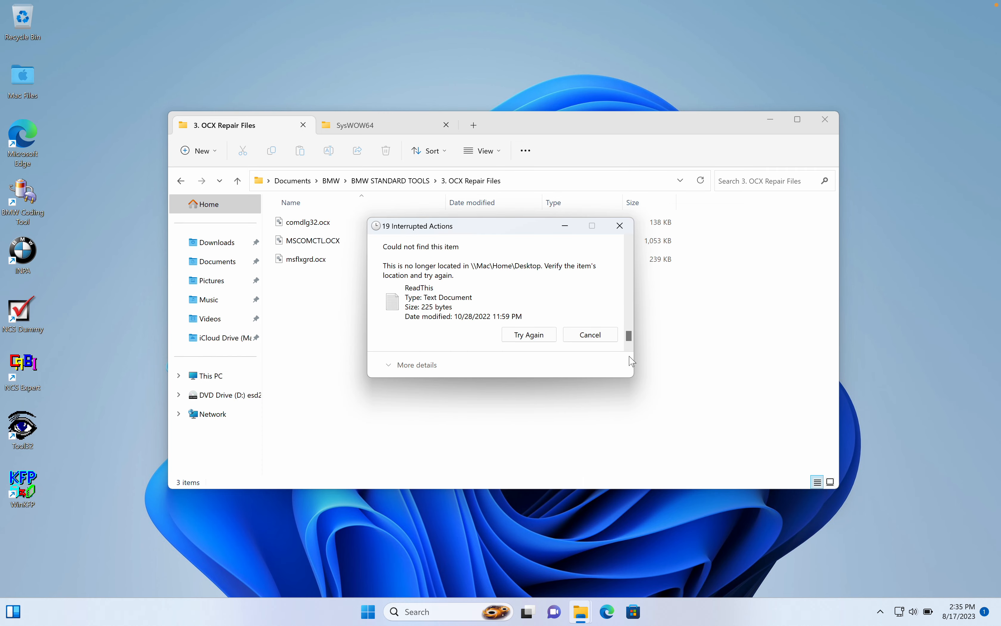
{"action": "left_click", "coordinate": [619, 225]}
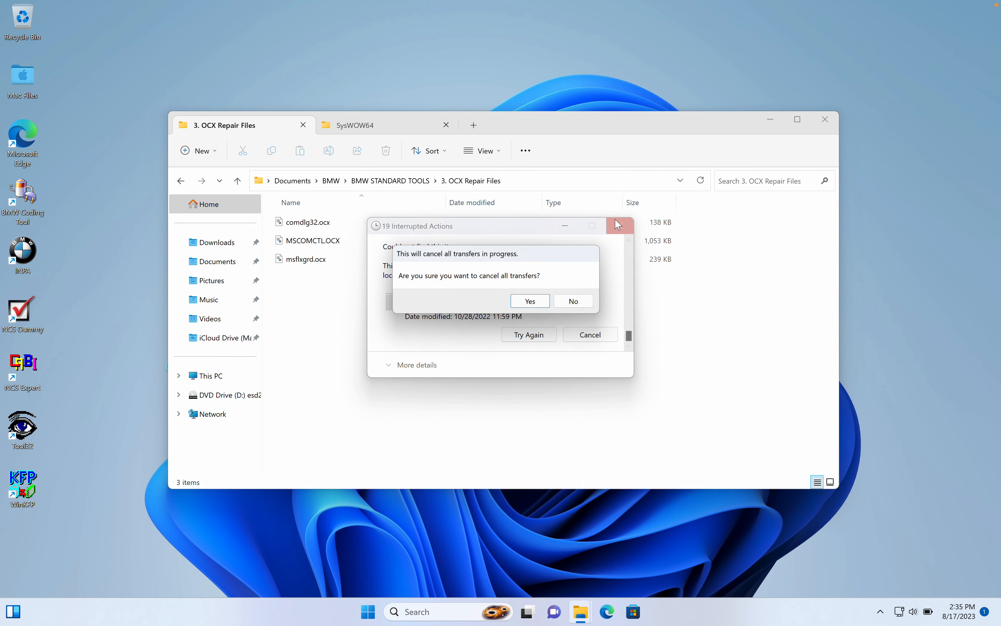
{"action": "left_click", "coordinate": [530, 303]}
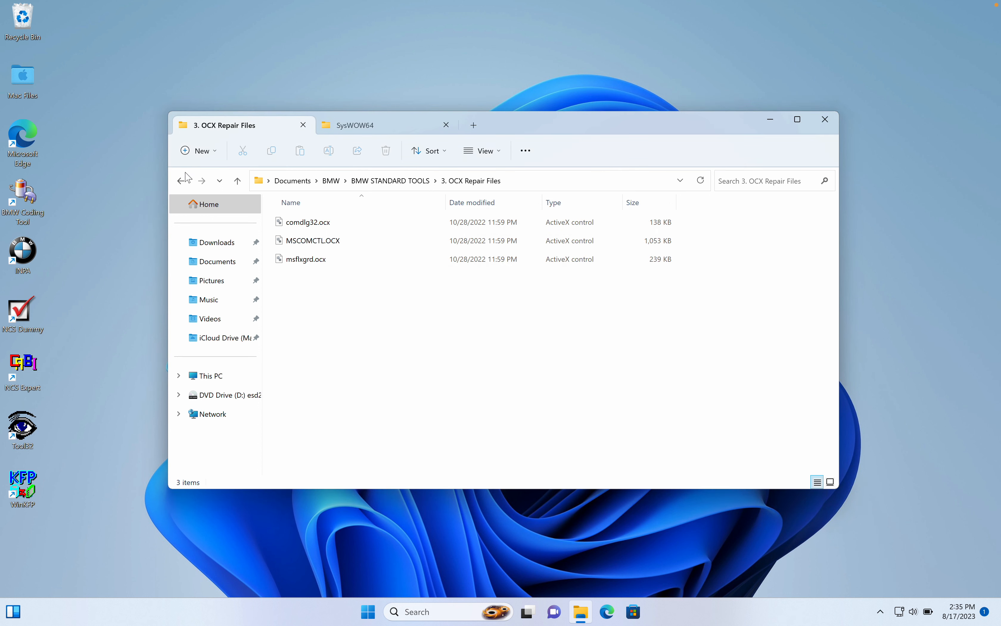
Copy the INPA folder from 7. (Optional) BimmerGeeks Translated INPA in the BMW STANDARD TOOLS folder.
{"action": "left_click", "coordinate": [238, 181]}
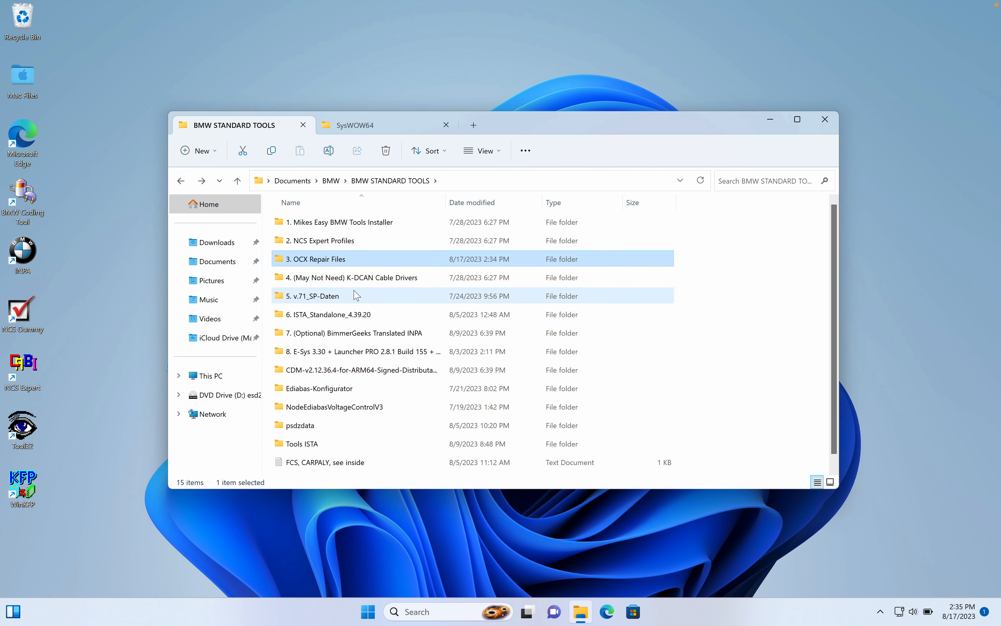
{"action": "left_click", "coordinate": [356, 280]}
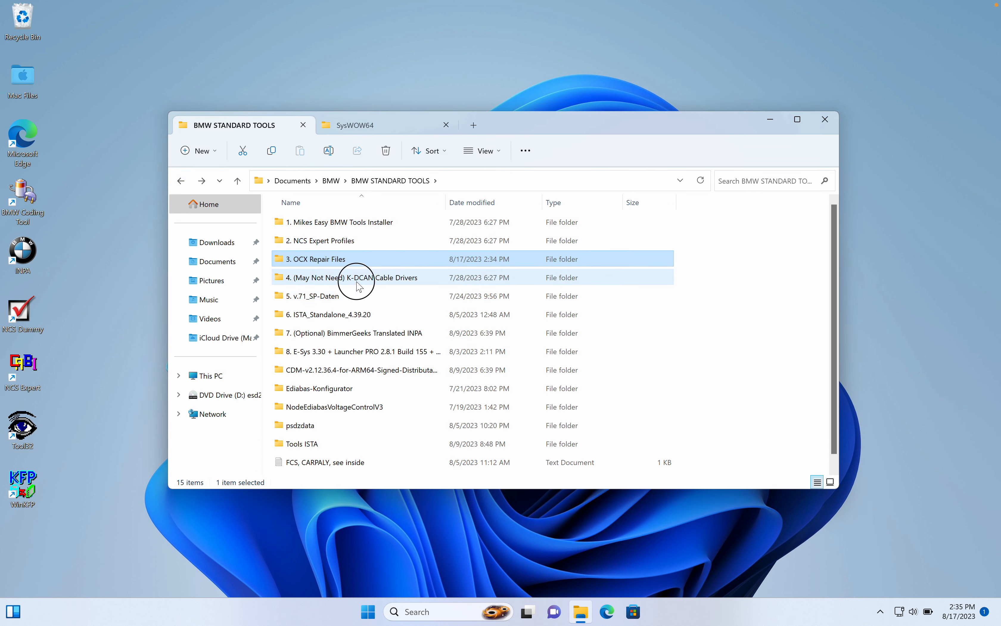
{"action": "left_click", "coordinate": [341, 298]}
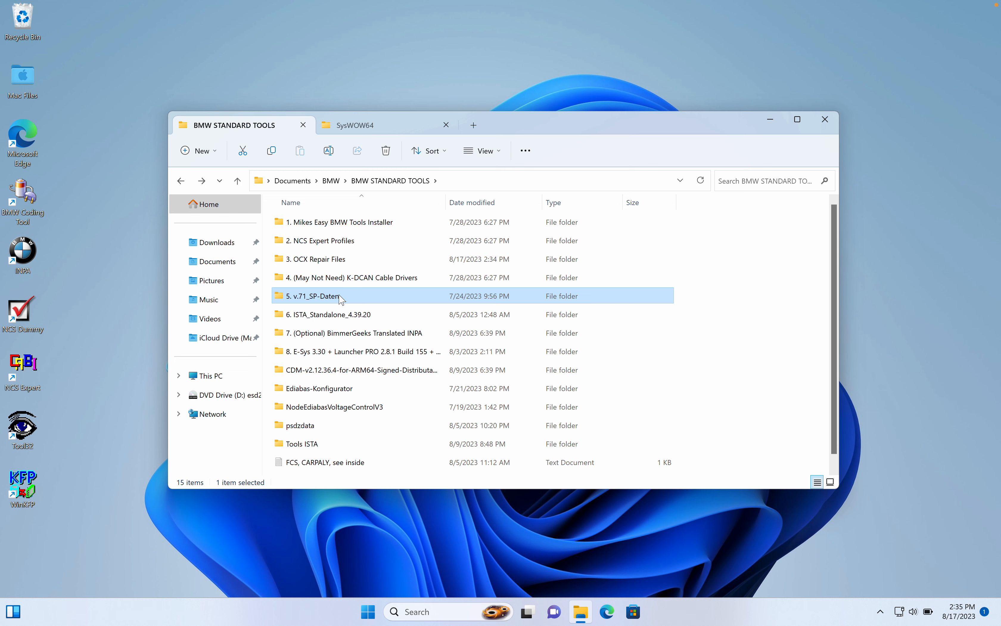
{"action": "left_click", "coordinate": [341, 337]}
{"action": "double_click", "coordinate": [341, 338]}
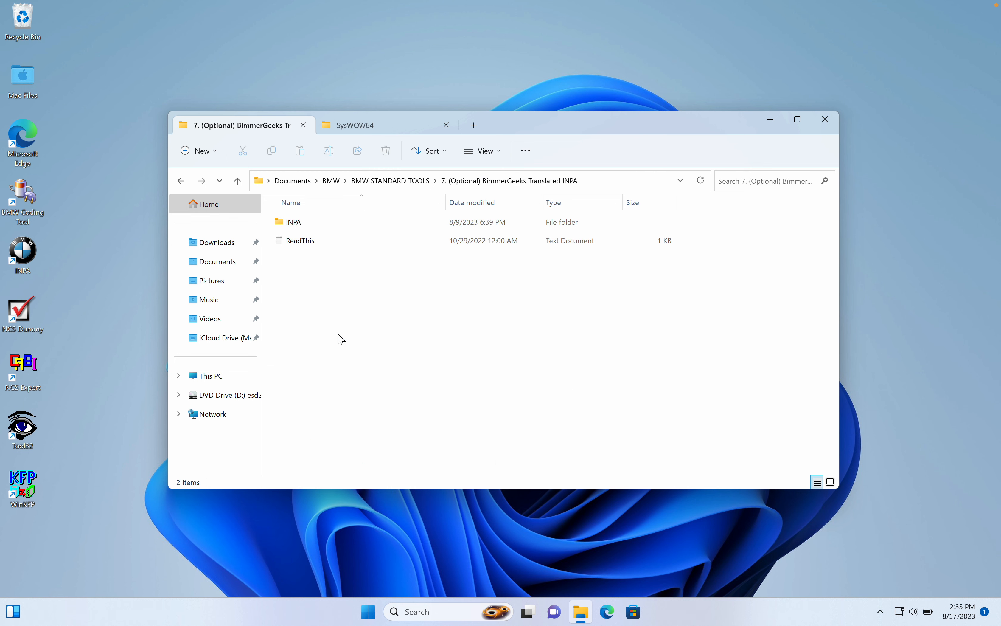
{"action": "left_click", "coordinate": [303, 223]}
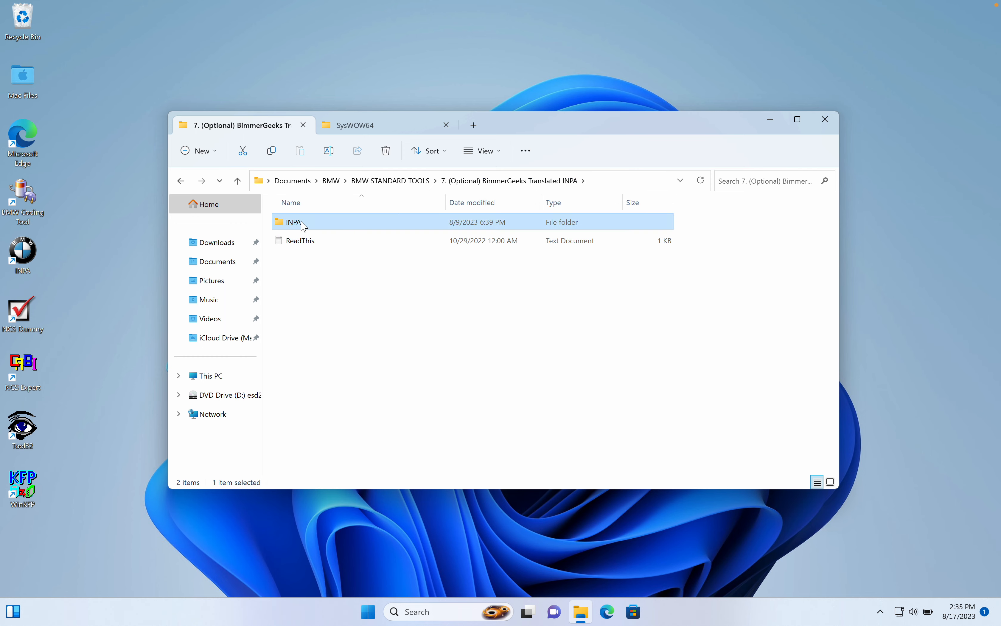
Paste the INPA folder into C:\EC-APPS, replacing the files in the destination.
{"action": "left_click", "coordinate": [331, 124]}
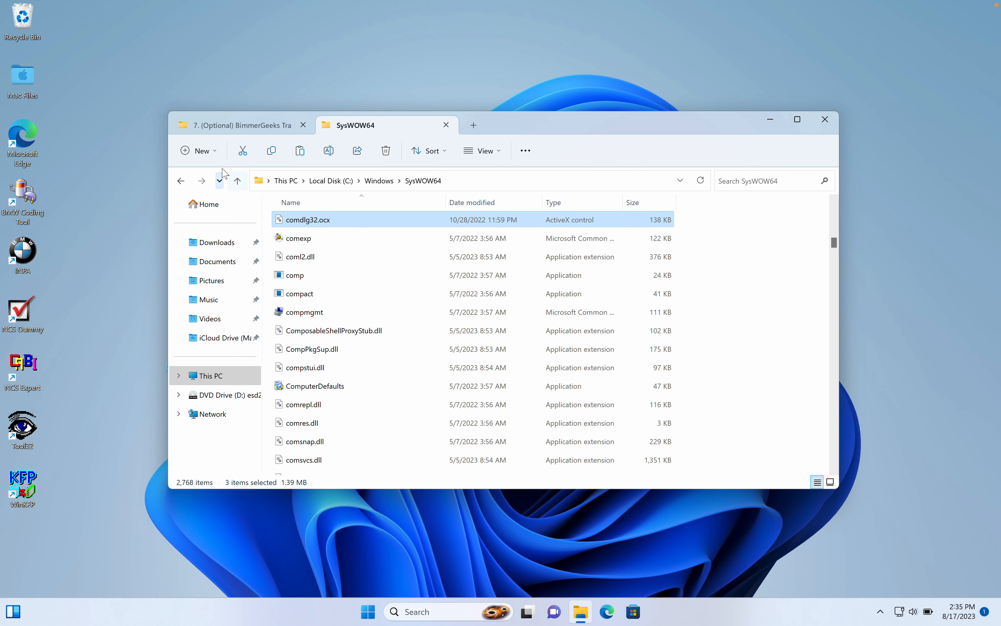
{"action": "left_click", "coordinate": [181, 180]}
{"action": "left_click", "coordinate": [181, 180]}
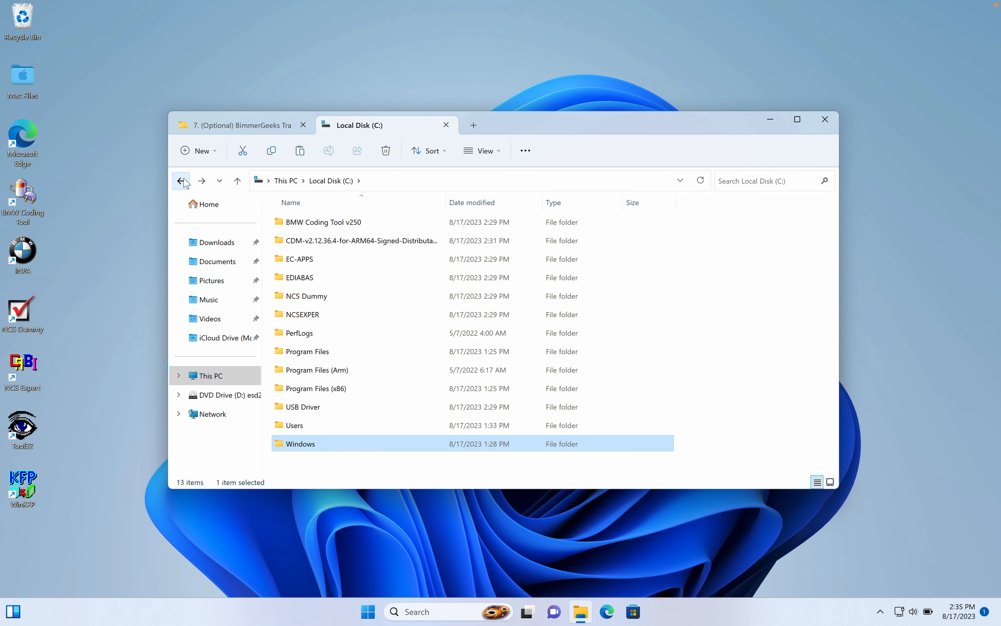
{"action": "double_click", "coordinate": [327, 260]}
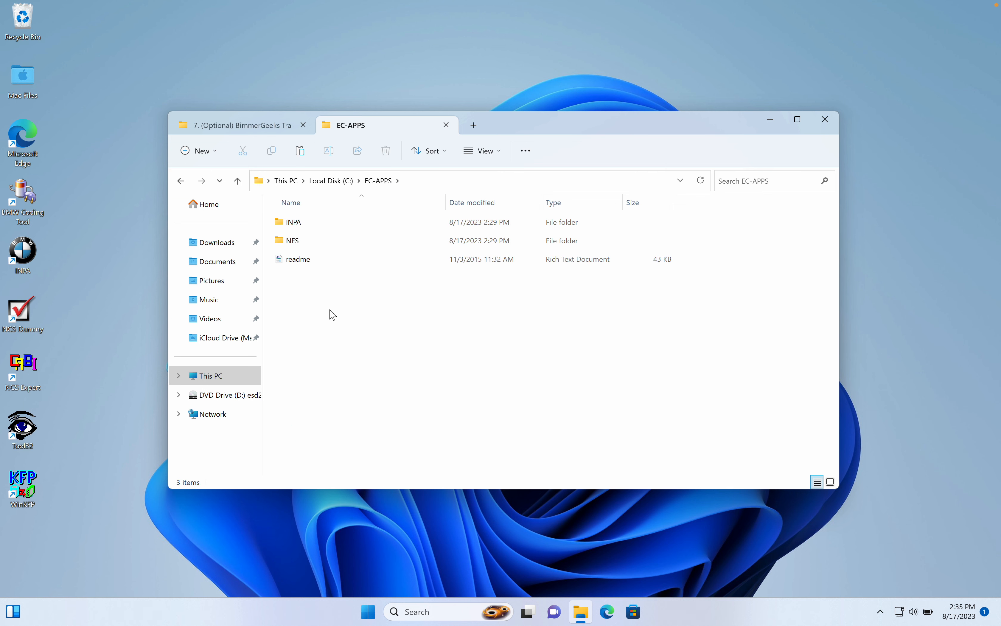
{"action": "key", "text": "ctrl+v"}
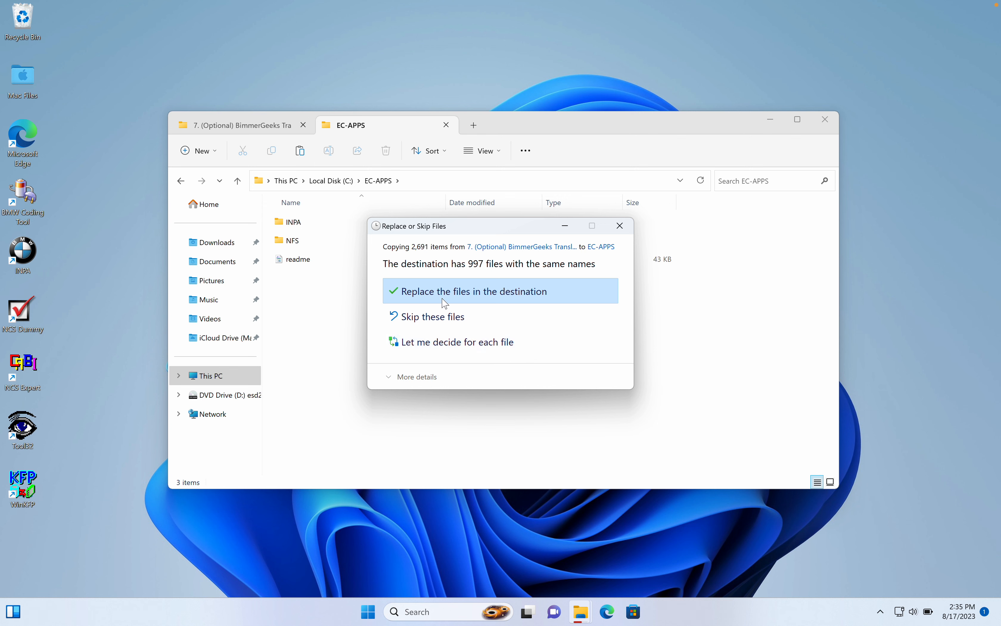
{"action": "left_click", "coordinate": [443, 297]}
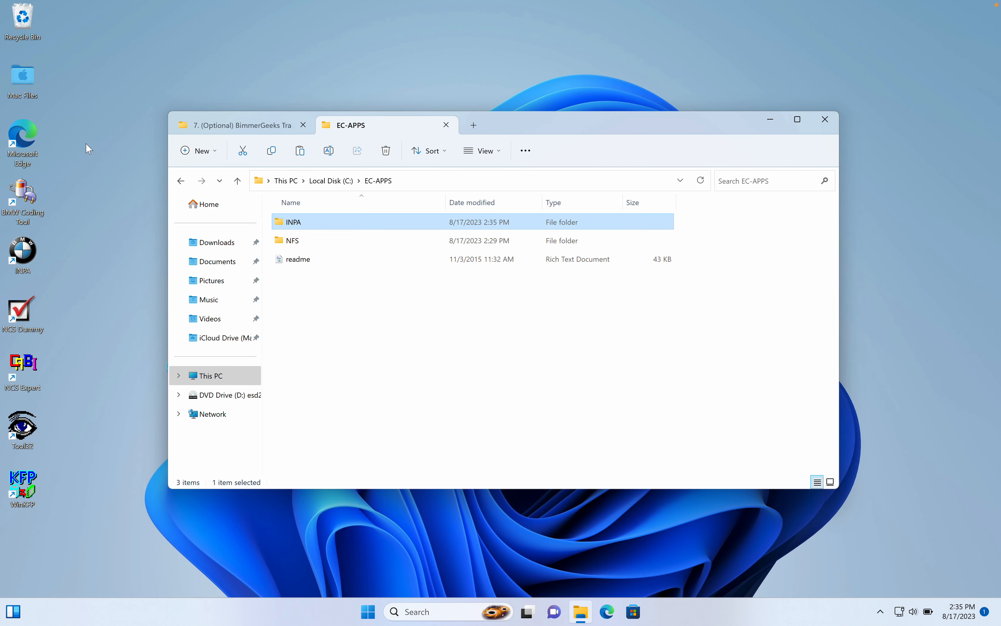
Refresh the desktop icons and test-launch INPA from its desktop shortcut, quitting it after the check.
{"action": "right_click", "coordinate": [111, 128]}
{"action": "left_click", "coordinate": [161, 217]}
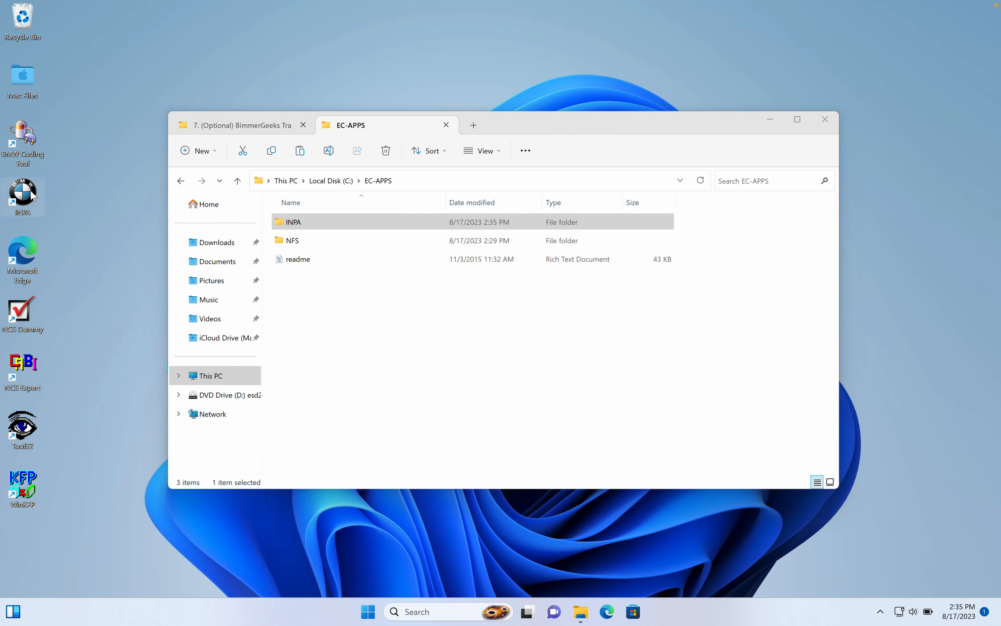
{"action": "double_click", "coordinate": [23, 192]}
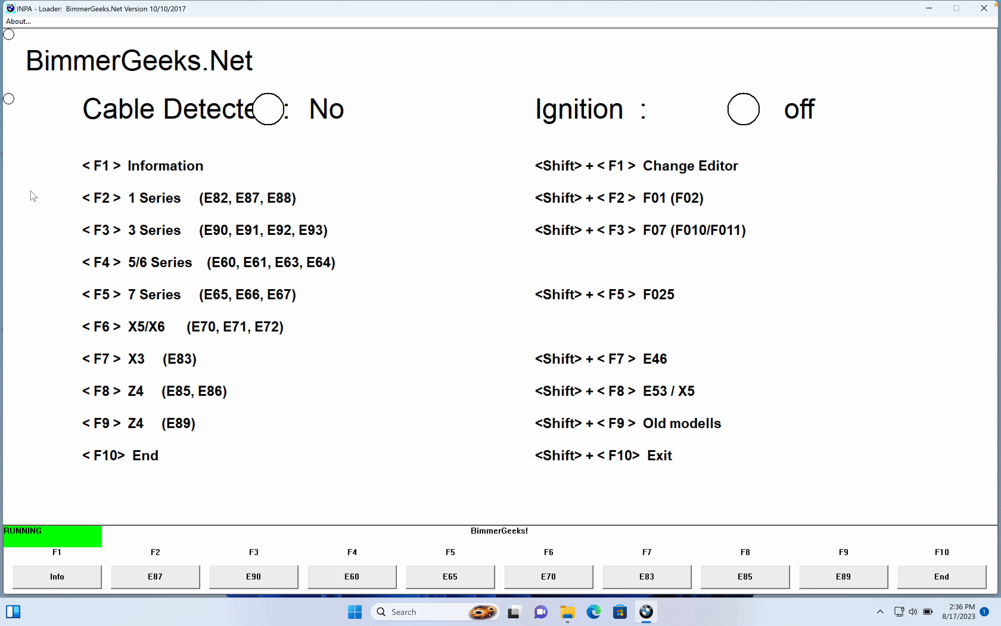
{"action": "left_click", "coordinate": [992, 8]}
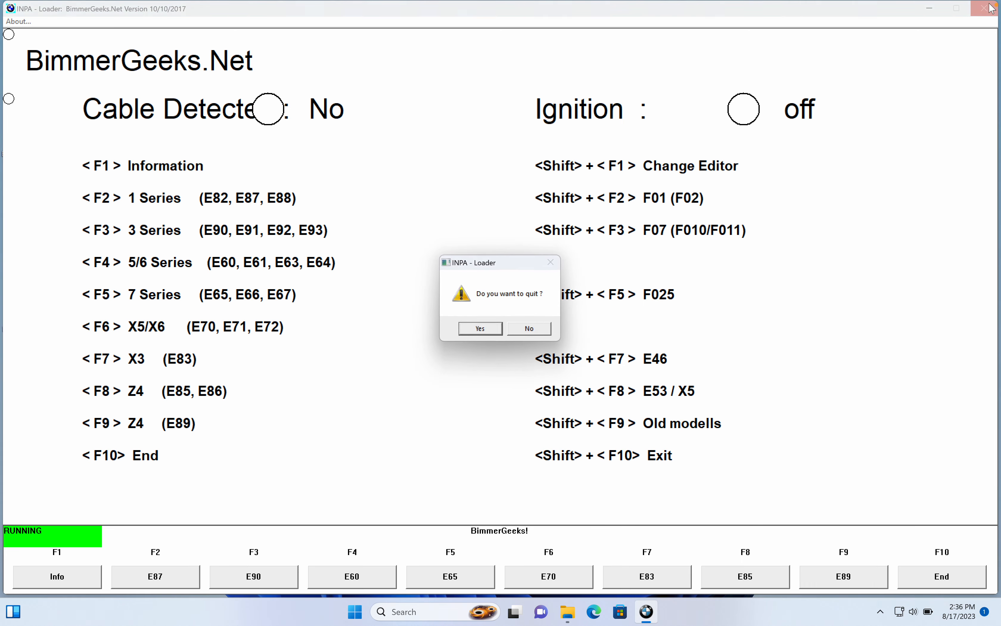
{"action": "left_click", "coordinate": [496, 330]}
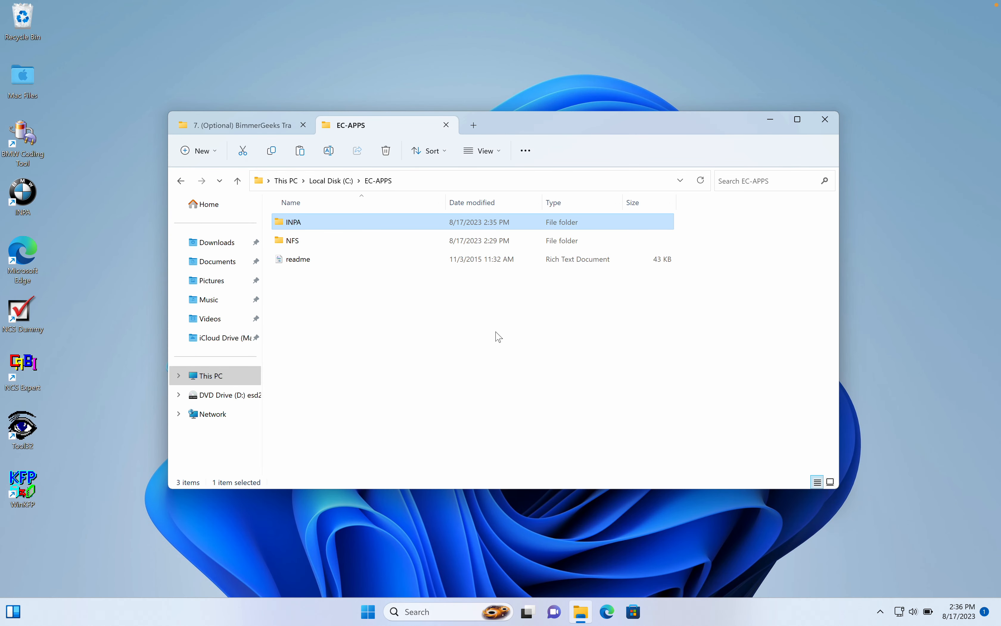
Start NCS Expert from its desktop shortcut and load Revtor's NCS Expert Profile.
{"action": "double_click", "coordinate": [21, 372]}
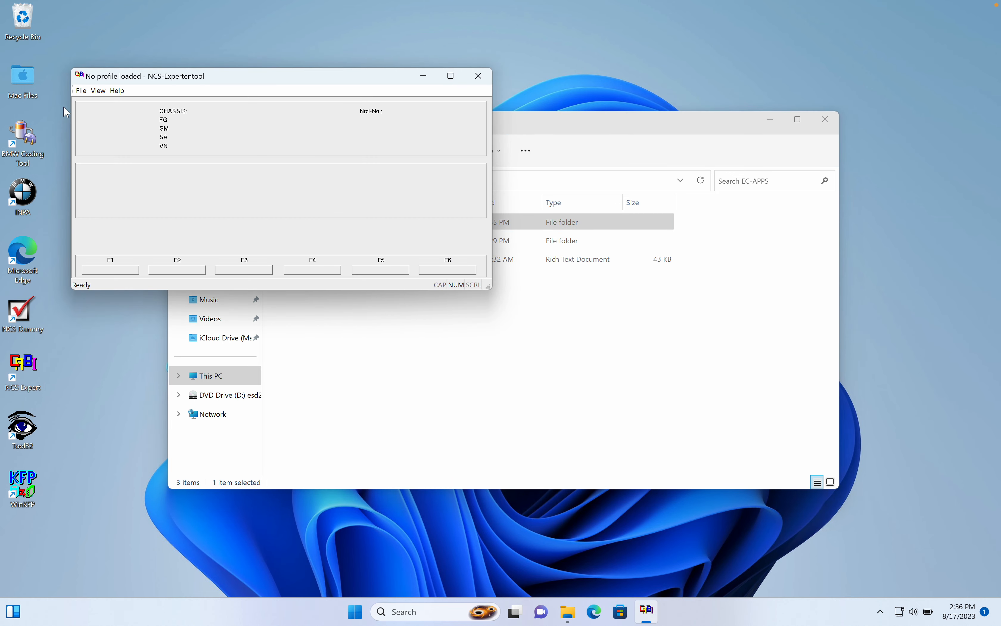
{"action": "left_click", "coordinate": [81, 91]}
{"action": "left_click", "coordinate": [92, 104]}
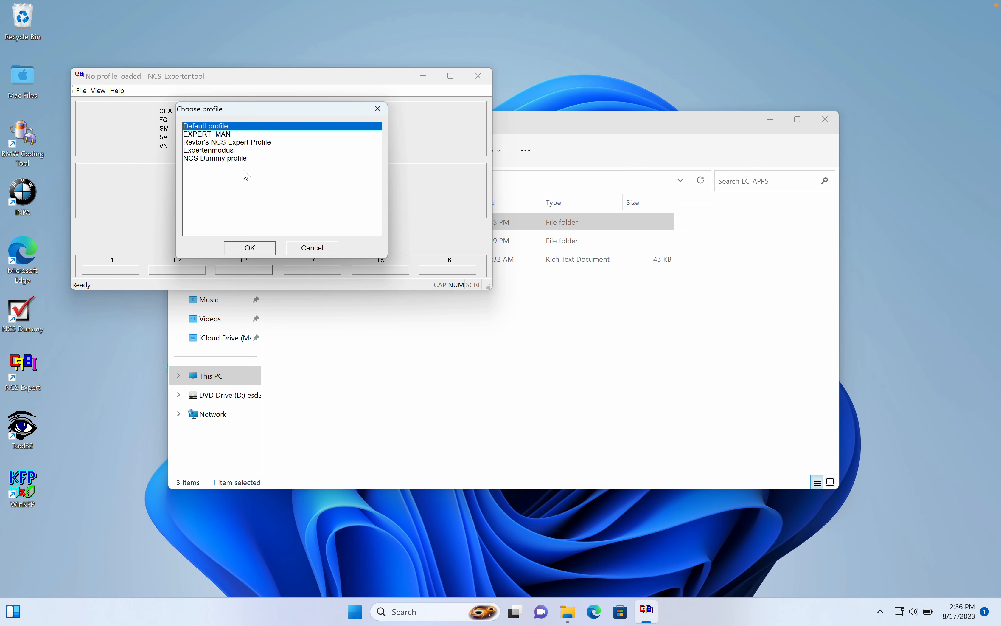
{"action": "double_click", "coordinate": [253, 142]}
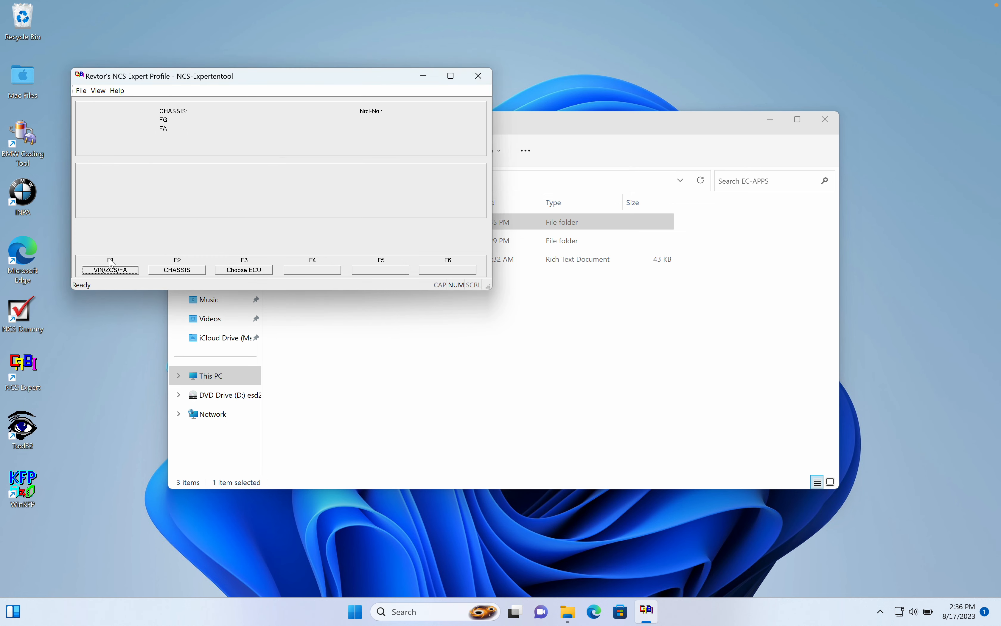
Try reading the ZCS/FA from the ECU for chassis E89, dismiss the error and close NCS Expert.
{"action": "left_click", "coordinate": [110, 272]}
{"action": "left_click", "coordinate": [232, 271]}
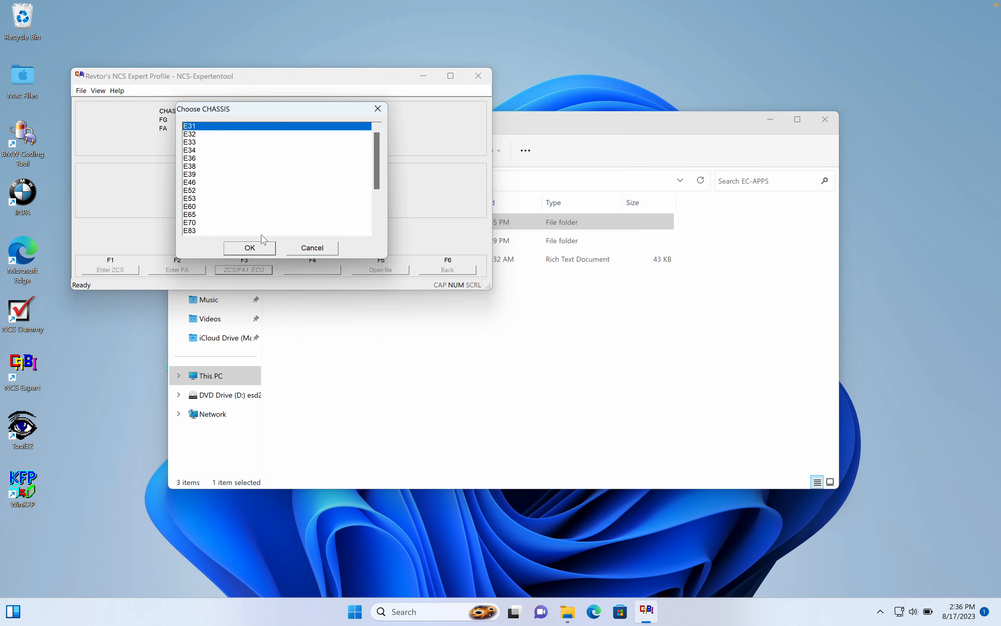
{"action": "scroll", "coordinate": [211, 226], "scroll_direction": "down", "scroll_amount": 3}
{"action": "left_click", "coordinate": [199, 183]}
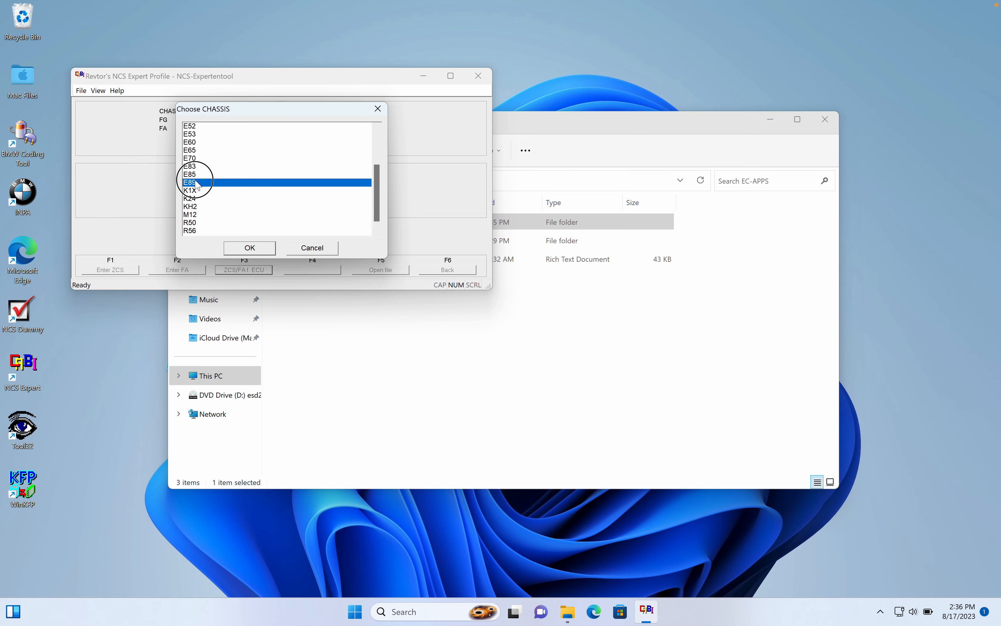
{"action": "left_click", "coordinate": [254, 244]}
{"action": "left_click", "coordinate": [256, 247]}
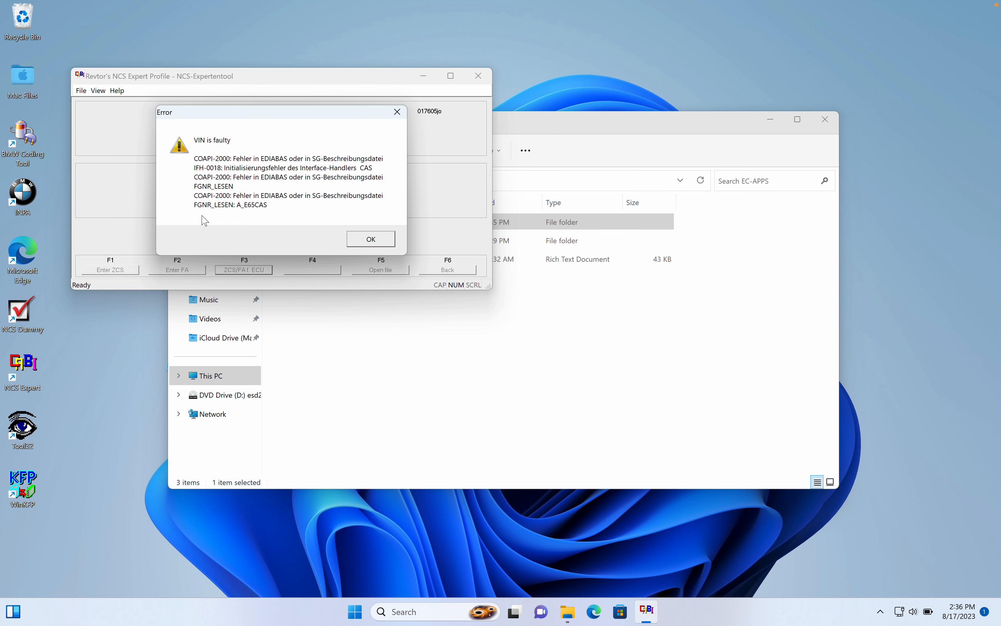
{"action": "left_click", "coordinate": [371, 240]}
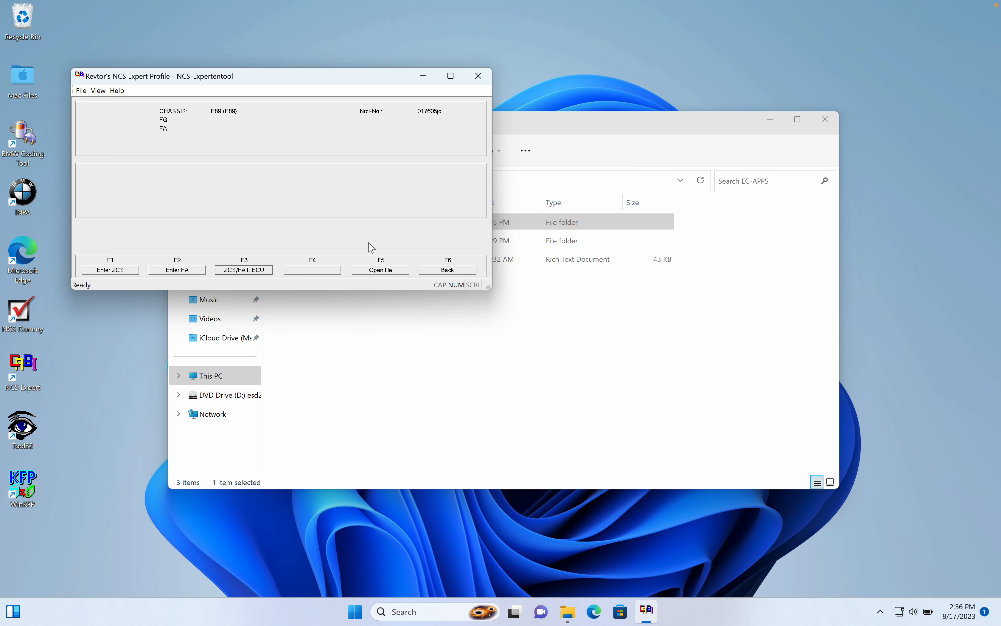
{"action": "left_click", "coordinate": [480, 79]}
Close the BimmerGeeks folder tab in File Explorer and open C:\NCSEXPER\WORK.
{"action": "left_click", "coordinate": [413, 432]}
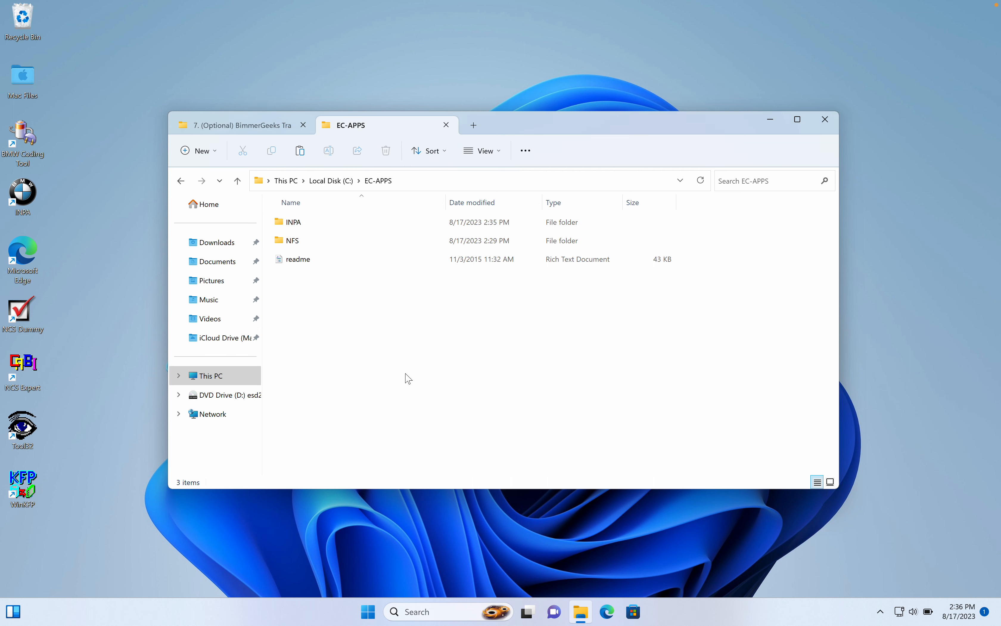
{"action": "left_click", "coordinate": [303, 125]}
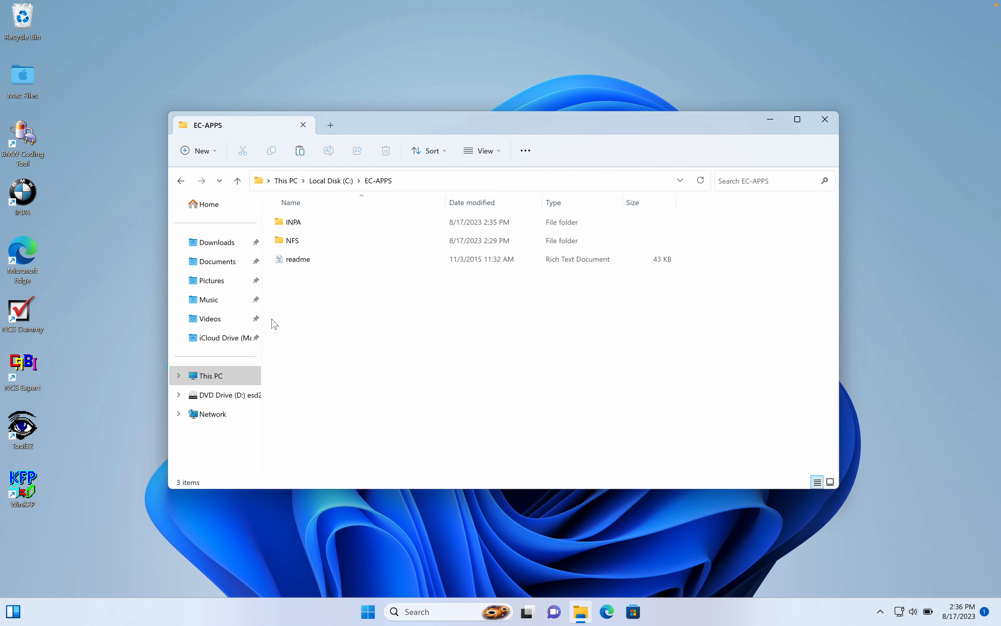
{"action": "left_click", "coordinate": [222, 378]}
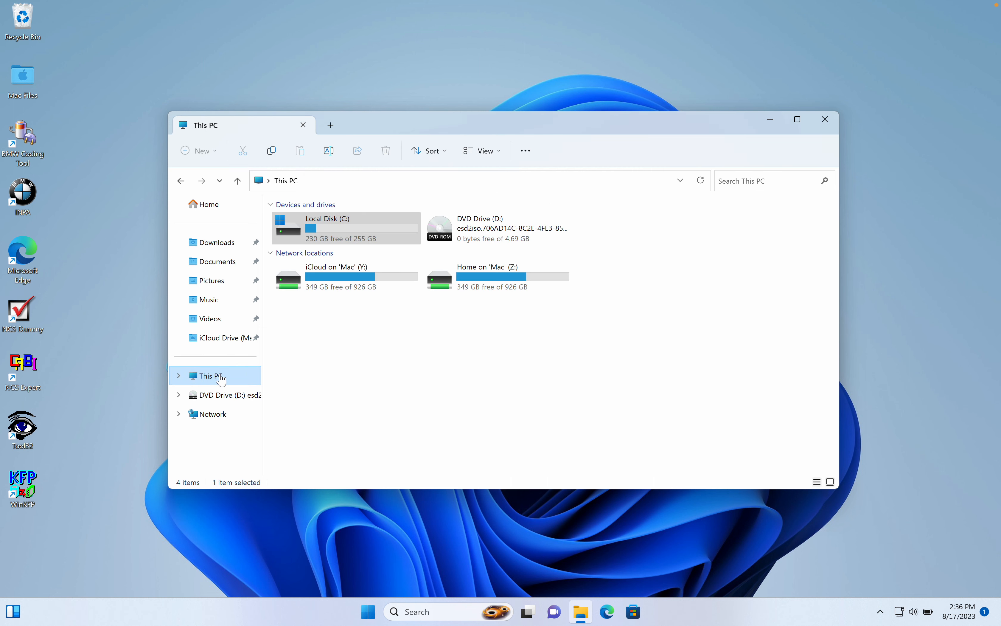
{"action": "double_click", "coordinate": [304, 232]}
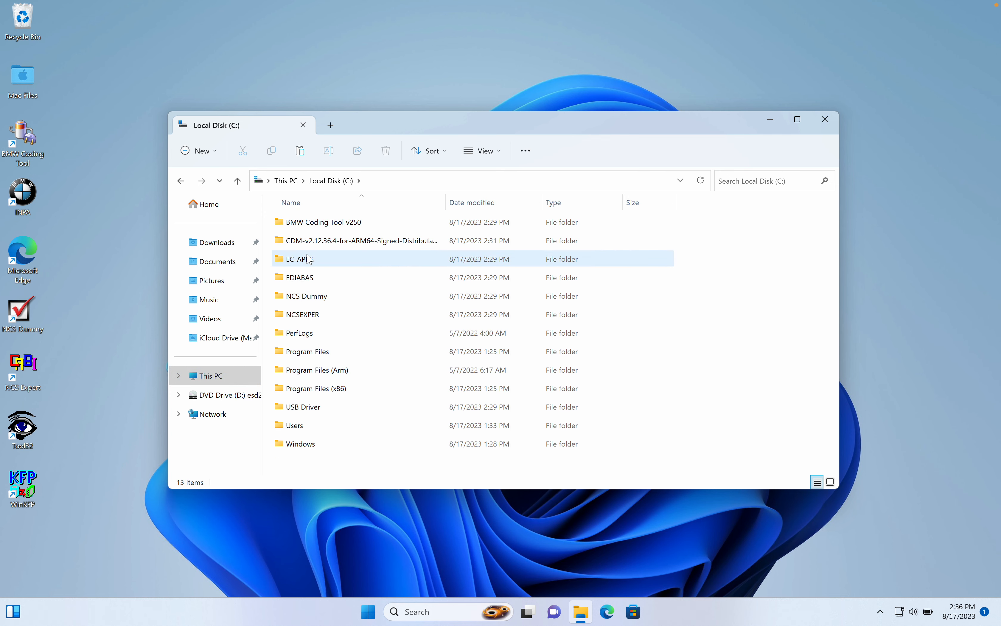
{"action": "mouse_move", "coordinate": [309, 265]}
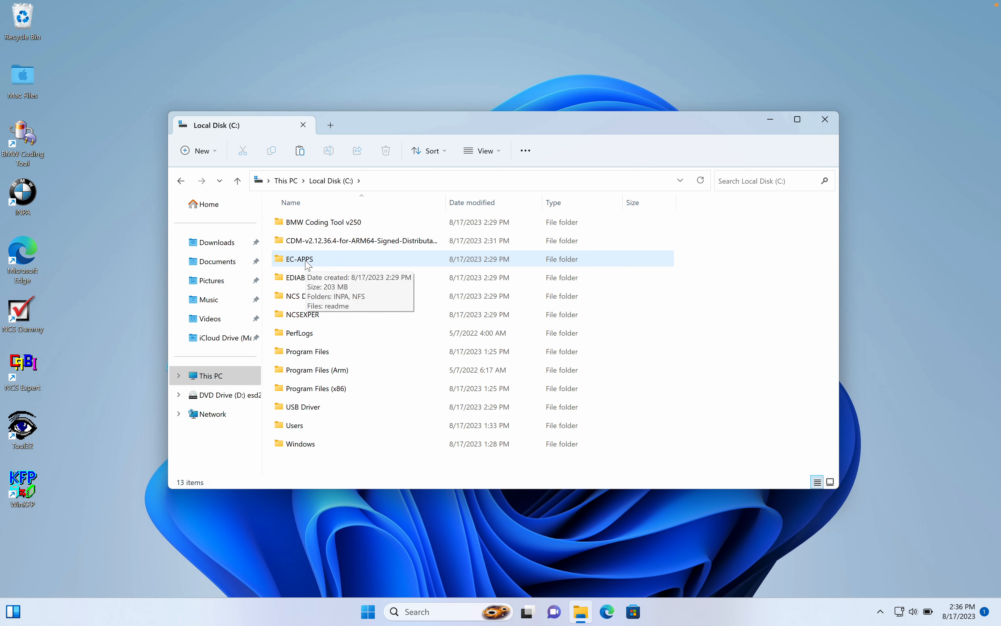
{"action": "double_click", "coordinate": [303, 315]}
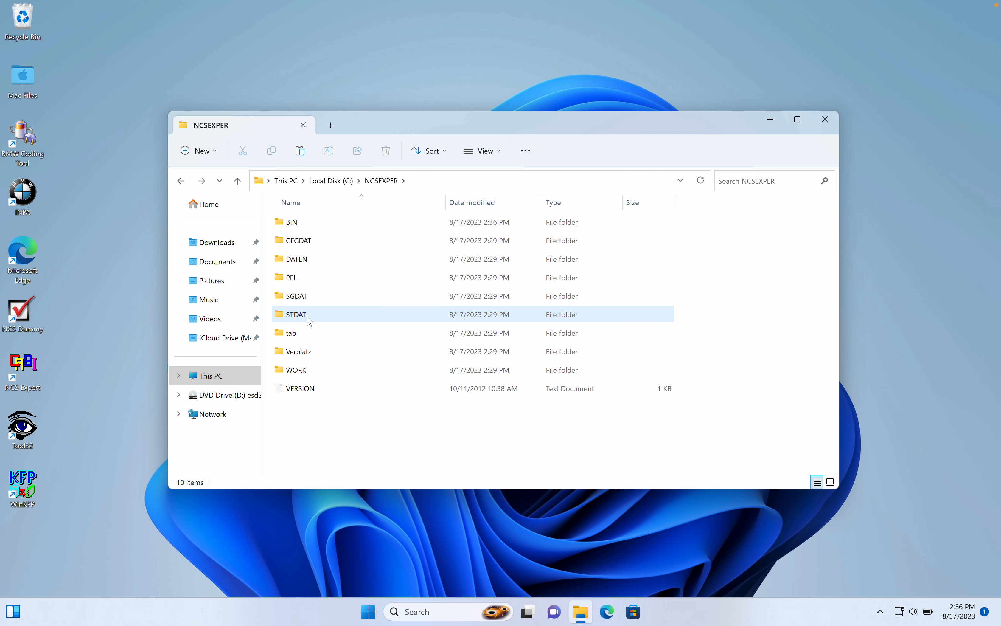
{"action": "double_click", "coordinate": [309, 374]}
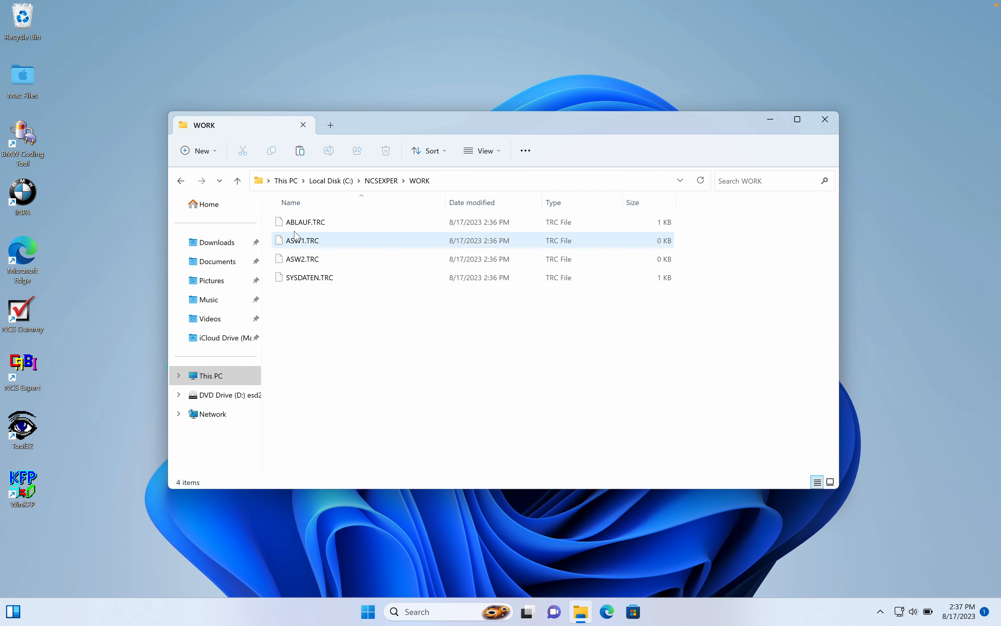
Create a new text document in the WORK folder and name it FSW_PSW.MAN.
{"action": "right_click", "coordinate": [339, 316]}
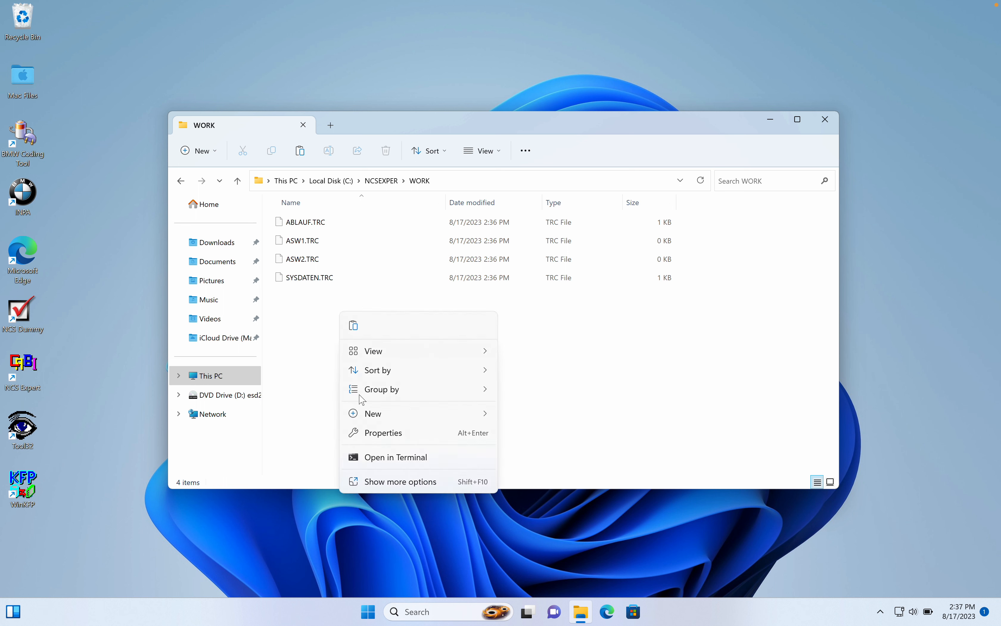
{"action": "mouse_move", "coordinate": [447, 423]}
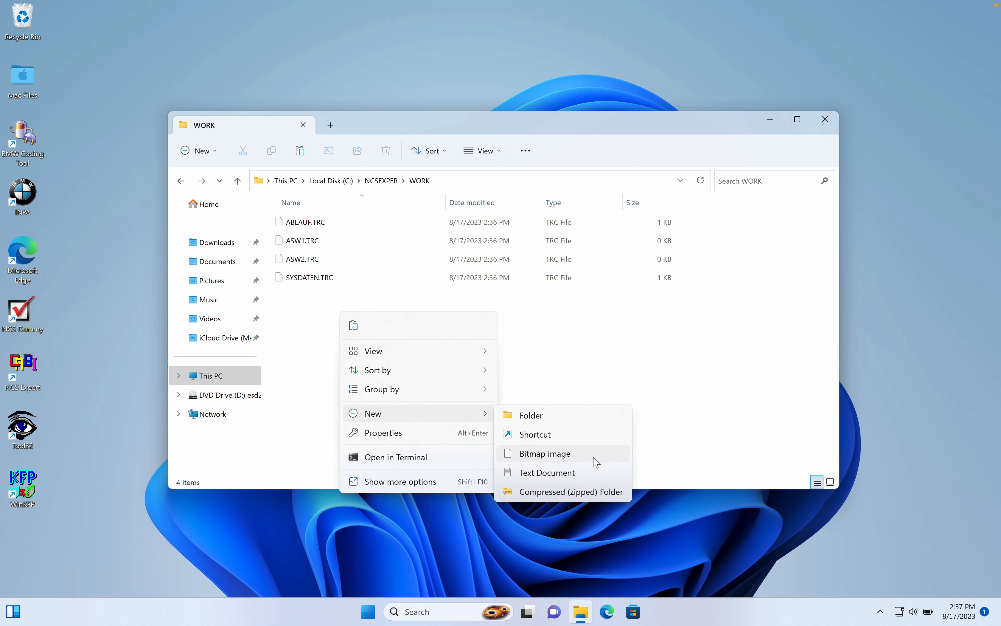
{"action": "left_click", "coordinate": [584, 473]}
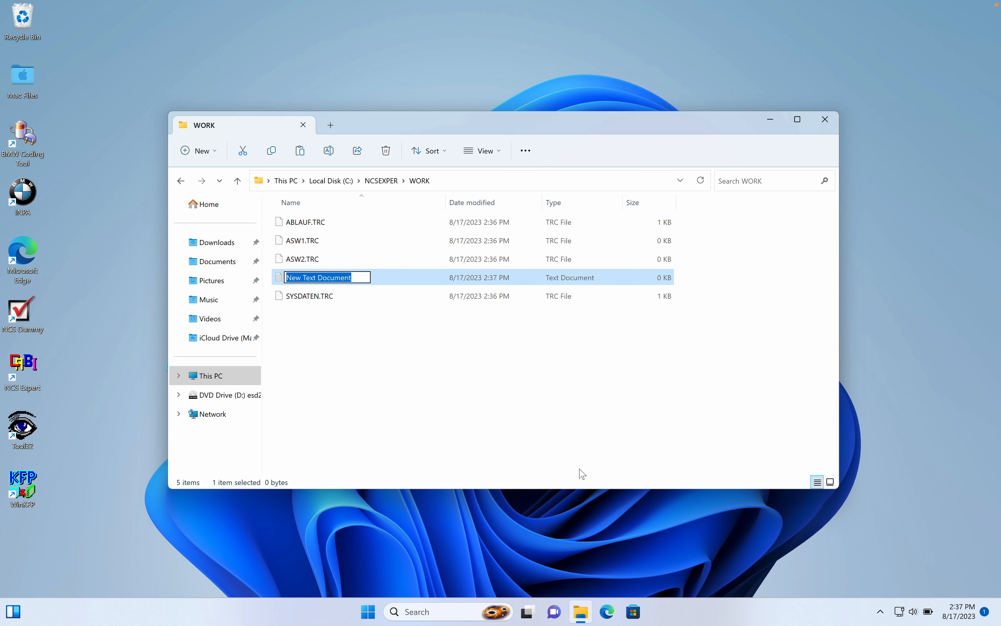
{"action": "type", "text": "FS"}
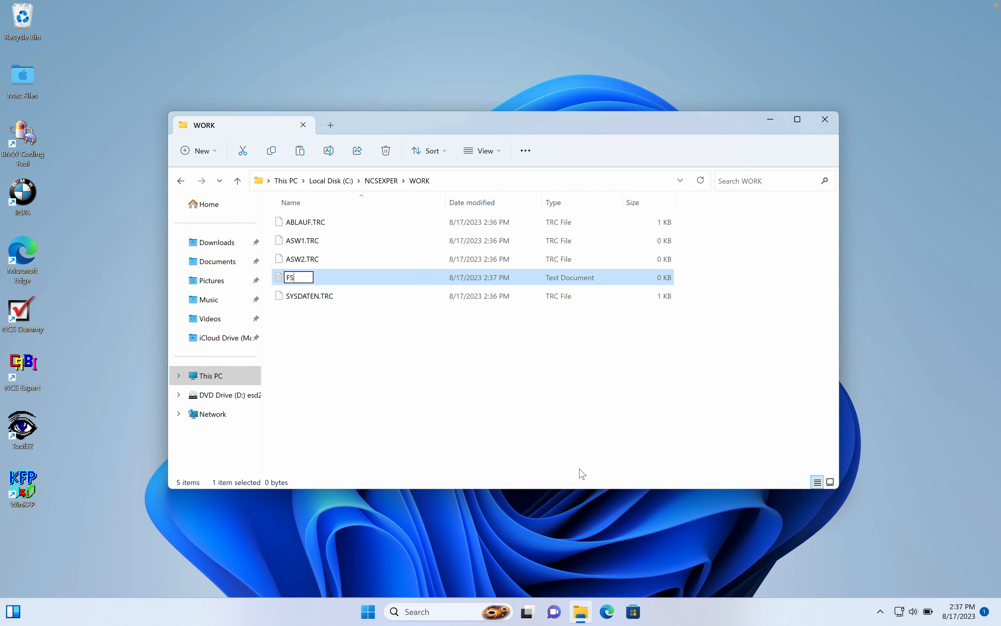
{"action": "type", "text": "W_PSW"}
{"action": "key", "text": "shift+period"}
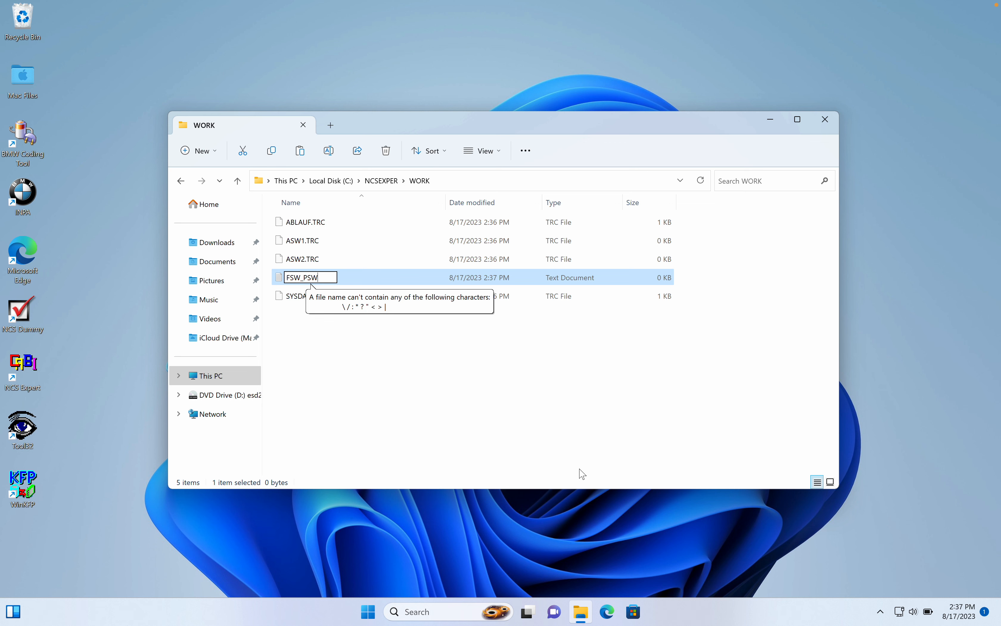
{"action": "type", "text": ".MAN"}
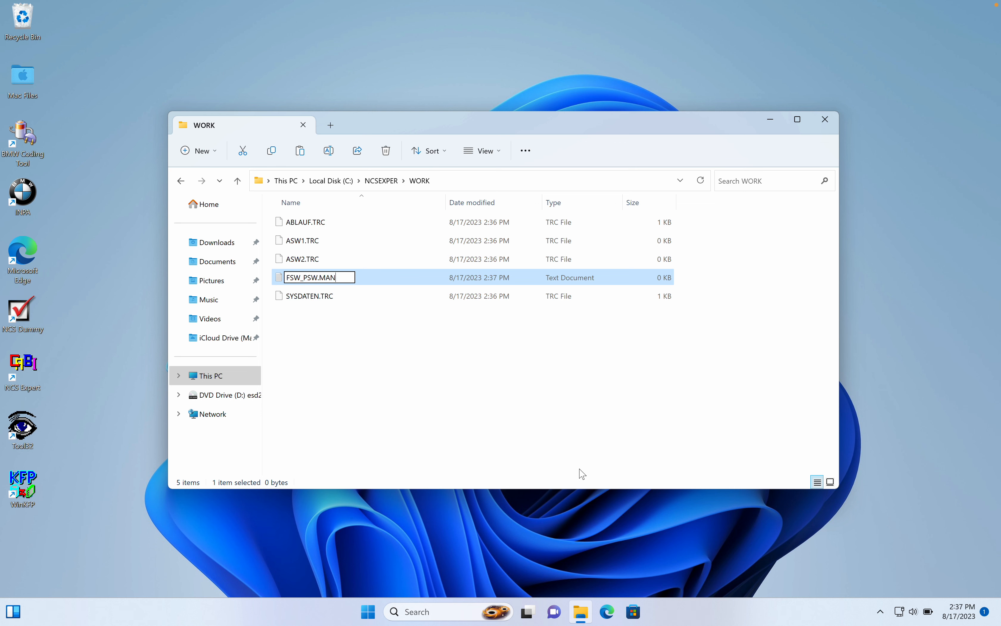
{"action": "key", "text": "Return"}
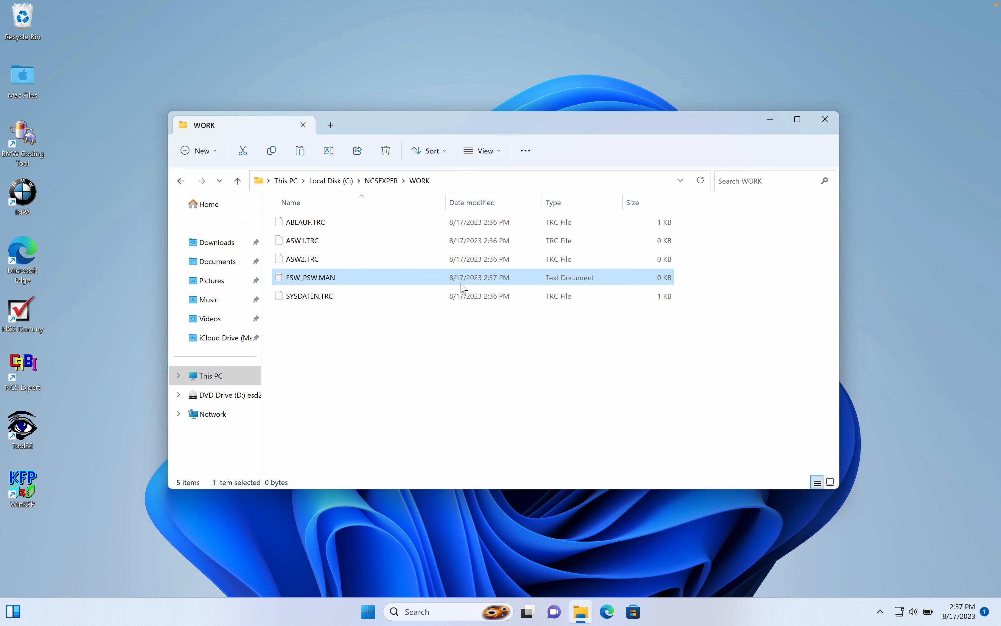
Turn on the display of file name extensions in File Explorer.
{"action": "left_click", "coordinate": [483, 151]}
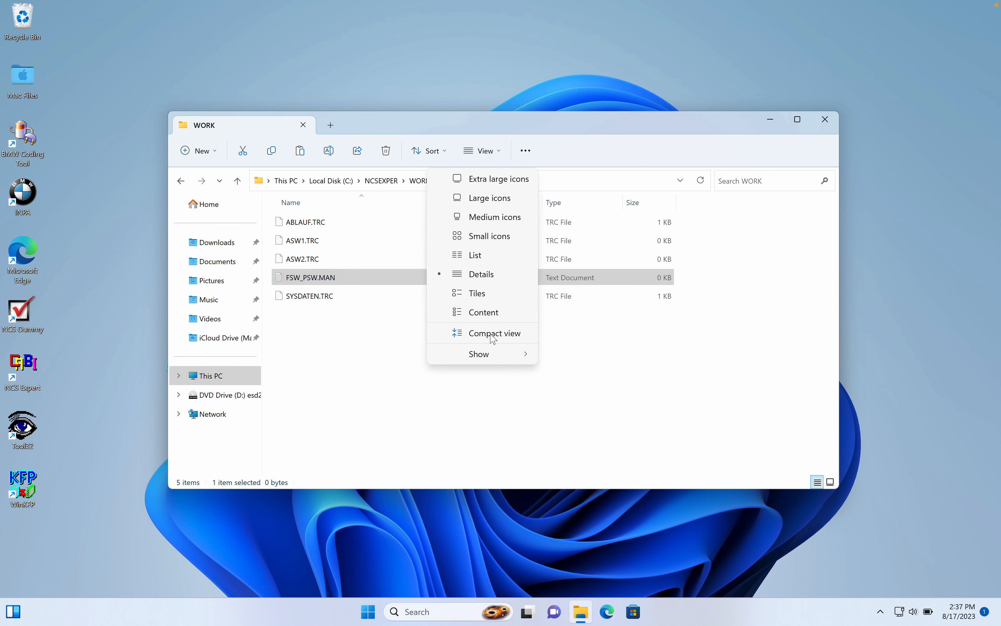
{"action": "mouse_move", "coordinate": [497, 354]}
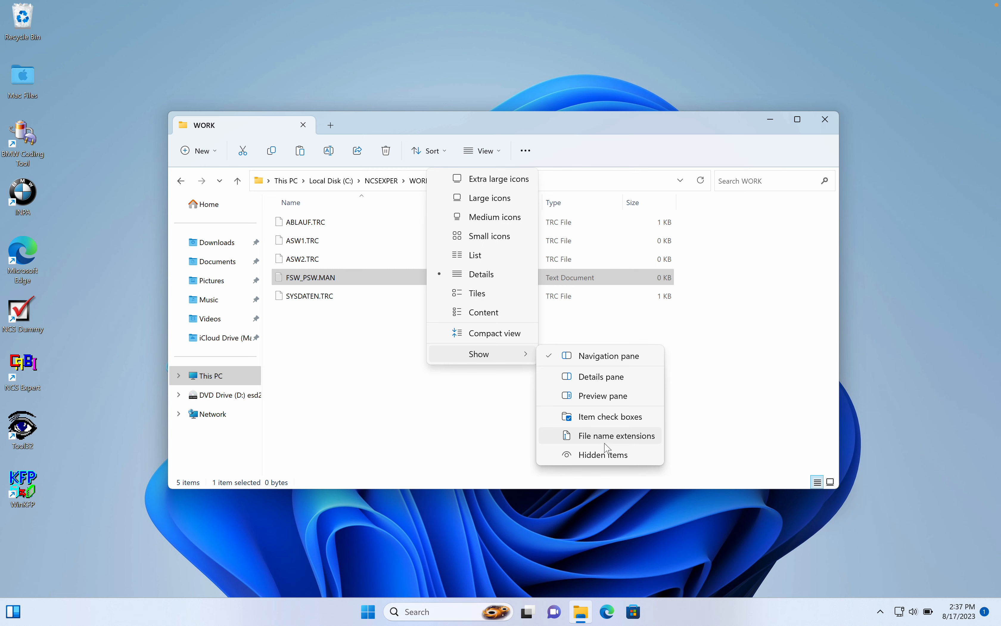
{"action": "left_click", "coordinate": [607, 443]}
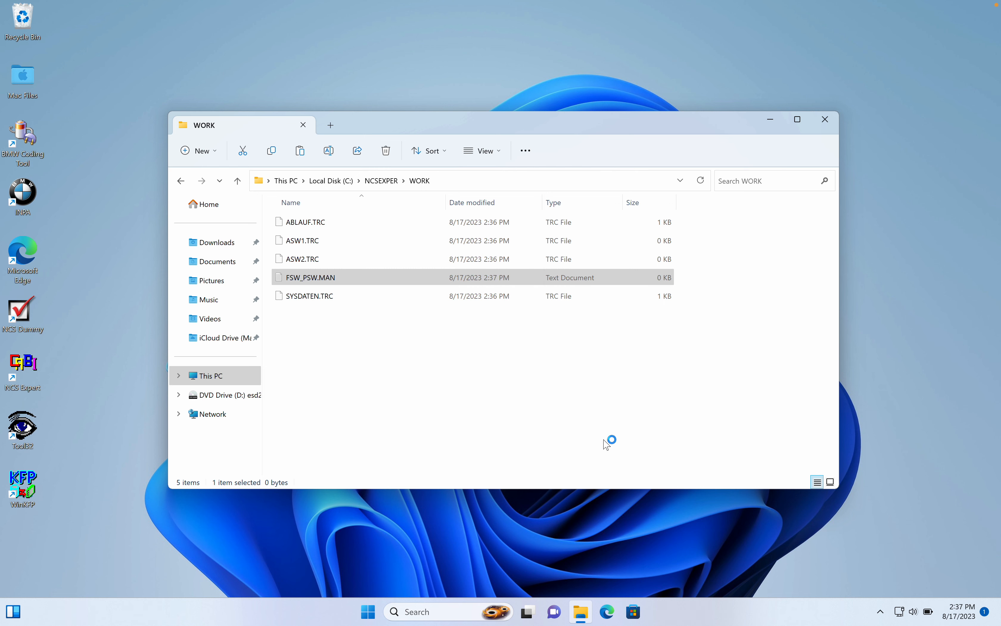
Remove the .txt extension so the file is named FSW_PSW.MAN, and close the WORK folder window.
{"action": "left_click", "coordinate": [349, 278]}
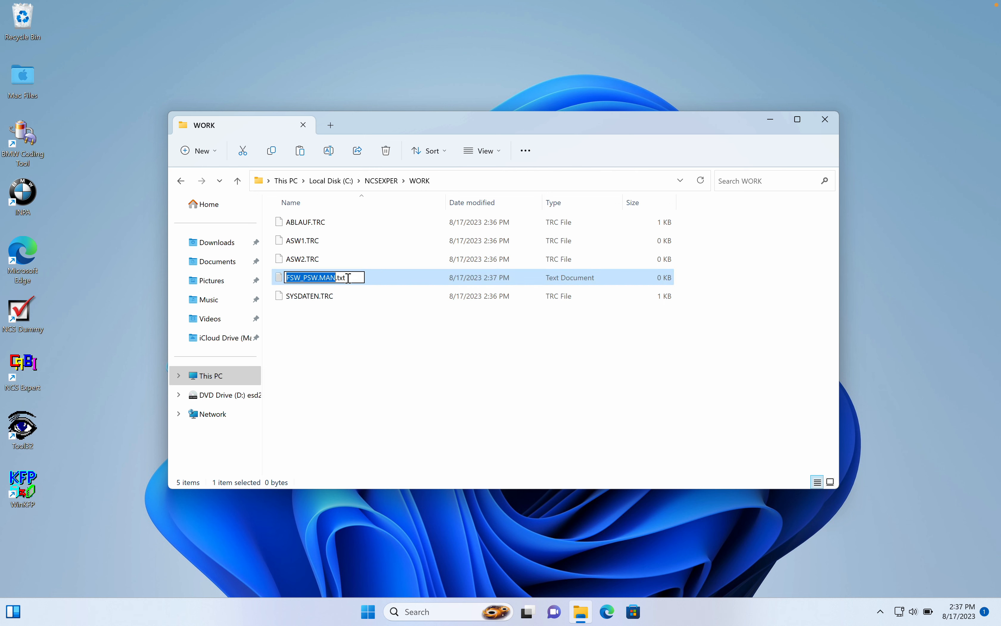
{"action": "left_click", "coordinate": [349, 277]}
{"action": "key", "text": "BackSpace"}
{"action": "key", "text": "BackSpace"}
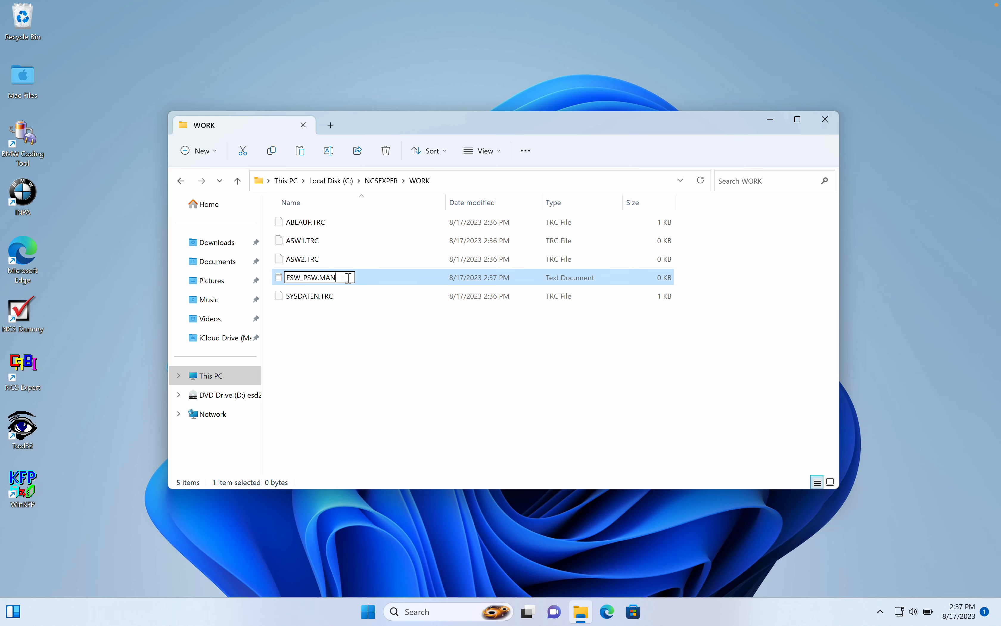
{"action": "key", "text": "Return"}
{"action": "left_click", "coordinate": [557, 313]}
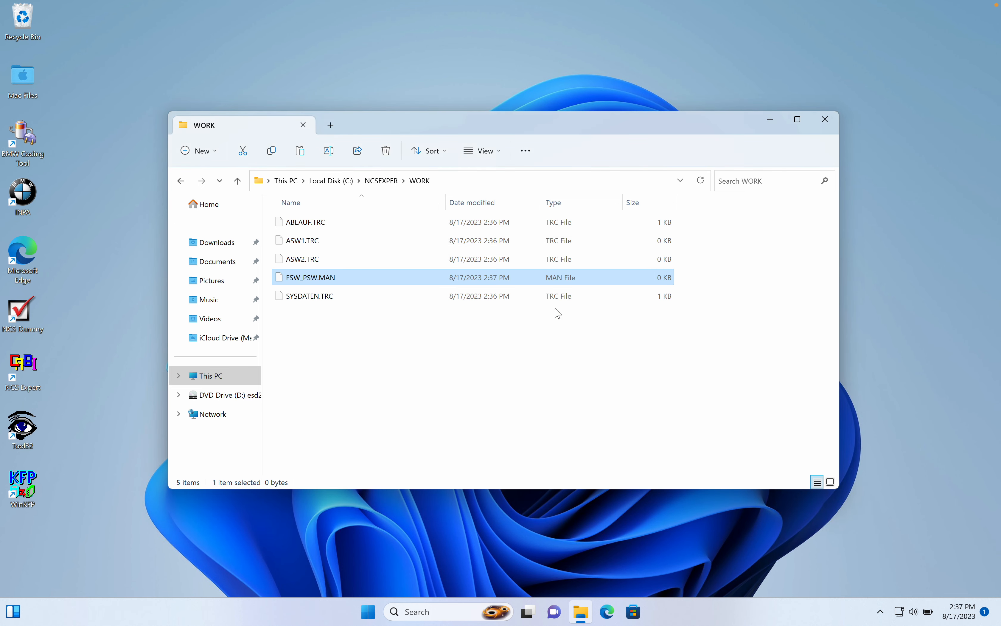
{"action": "left_click", "coordinate": [538, 337]}
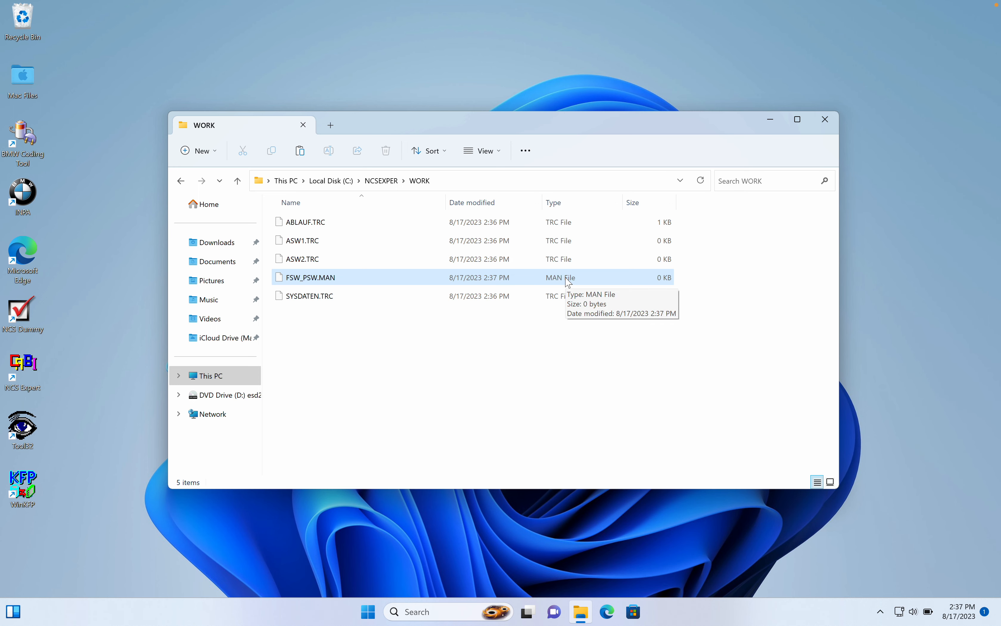
{"action": "left_click", "coordinate": [822, 124]}
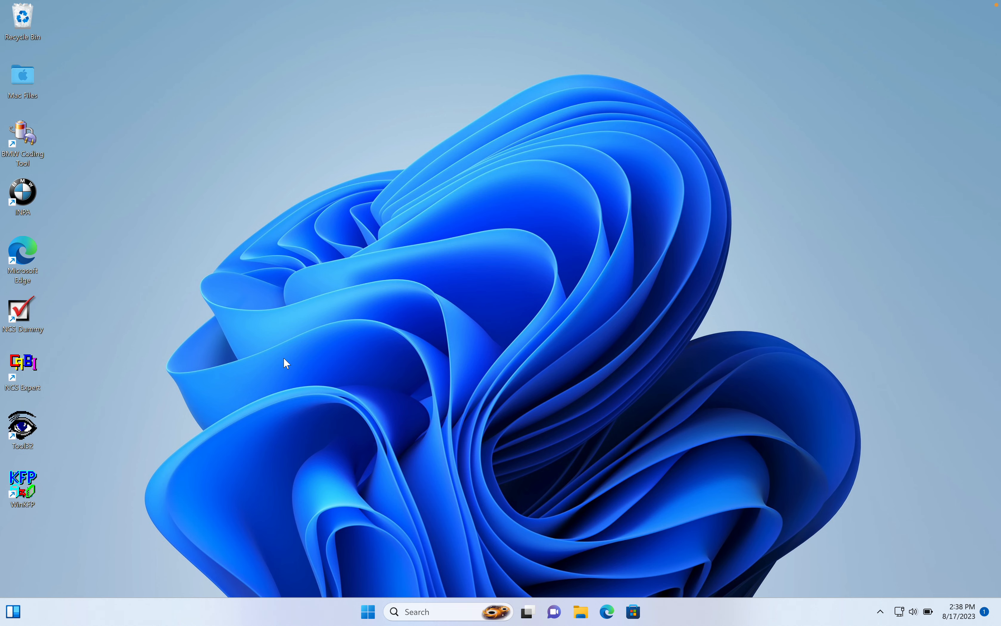
Start BMW Coding Tool from its desktop shortcut and set the default NCS Expert folder to C:\NCSEXPER.
{"action": "double_click", "coordinate": [24, 145]}
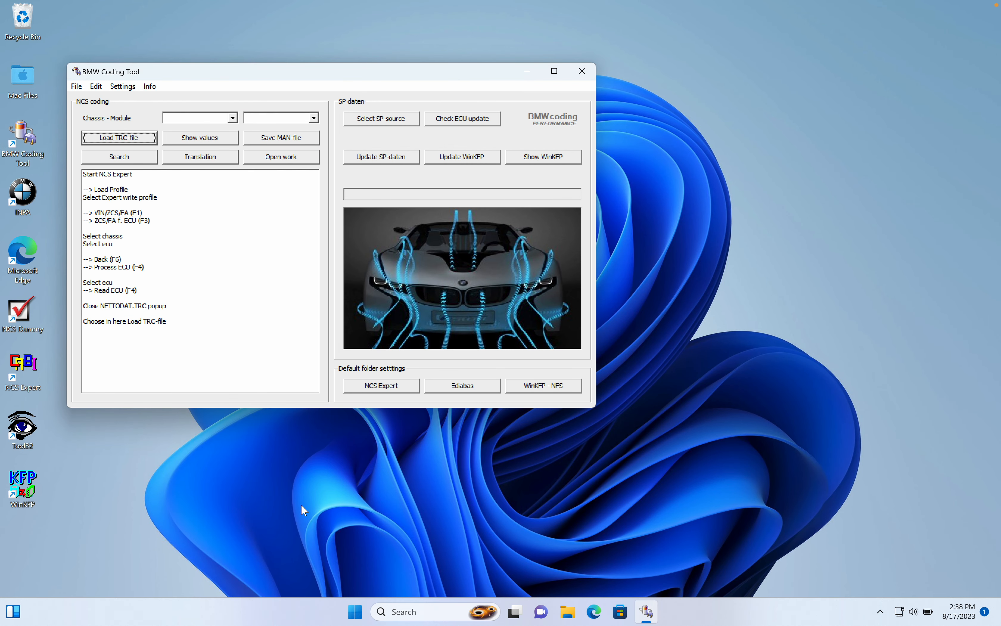
{"action": "left_click", "coordinate": [388, 389]}
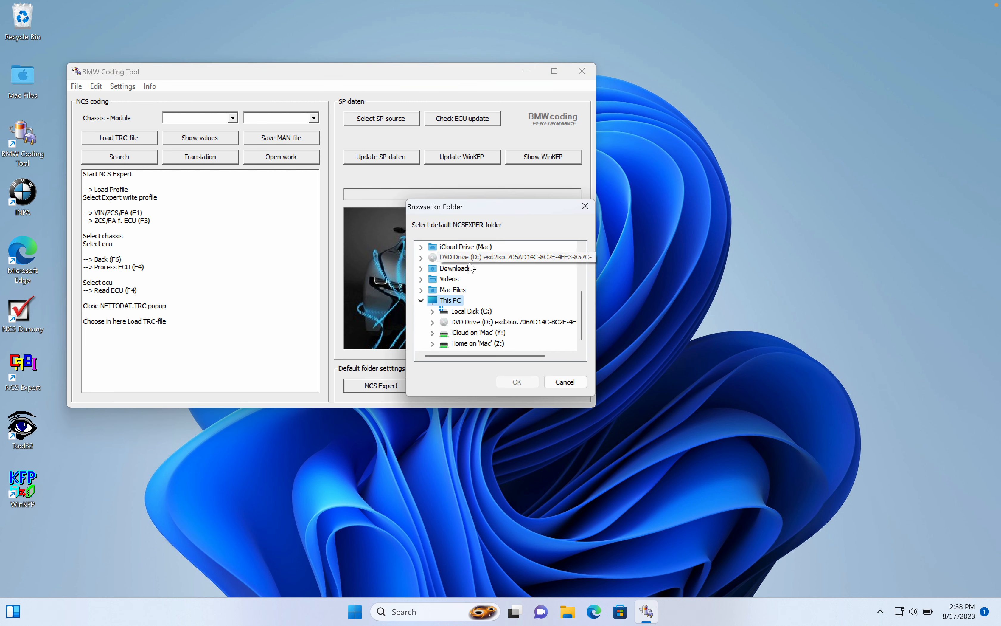
{"action": "left_click", "coordinate": [433, 310]}
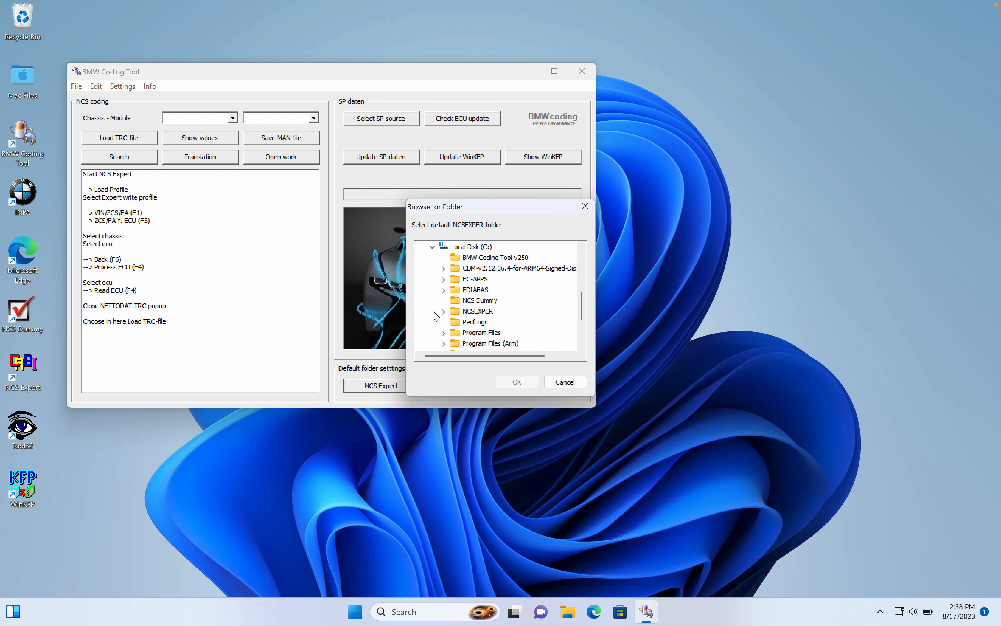
{"action": "left_click", "coordinate": [455, 313]}
{"action": "left_click", "coordinate": [518, 382]}
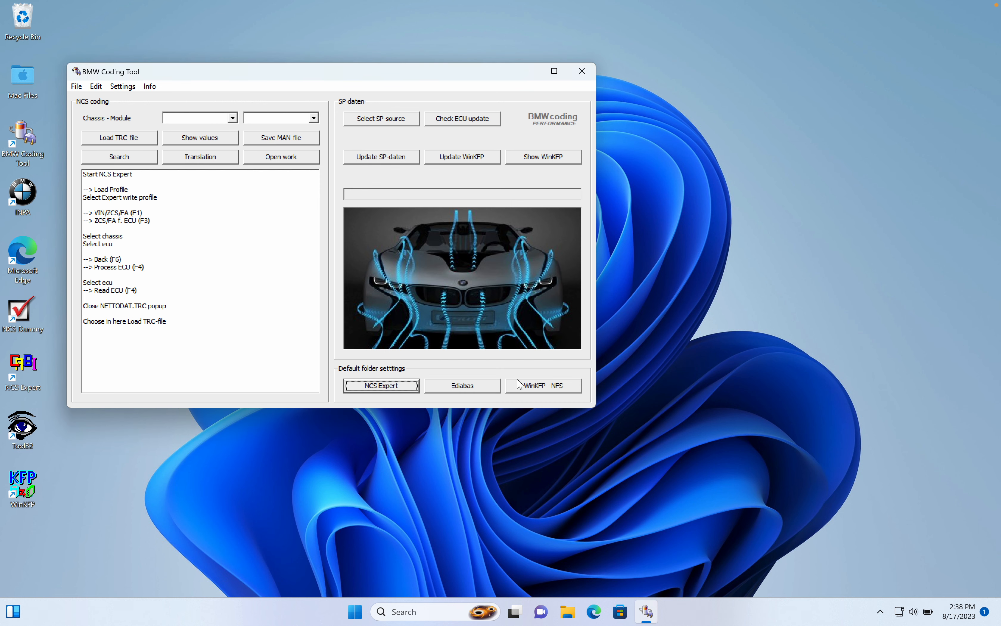
Set the default Ediabas folder to C:\EDIABAS.
{"action": "left_click", "coordinate": [474, 391]}
{"action": "left_click", "coordinate": [433, 311]}
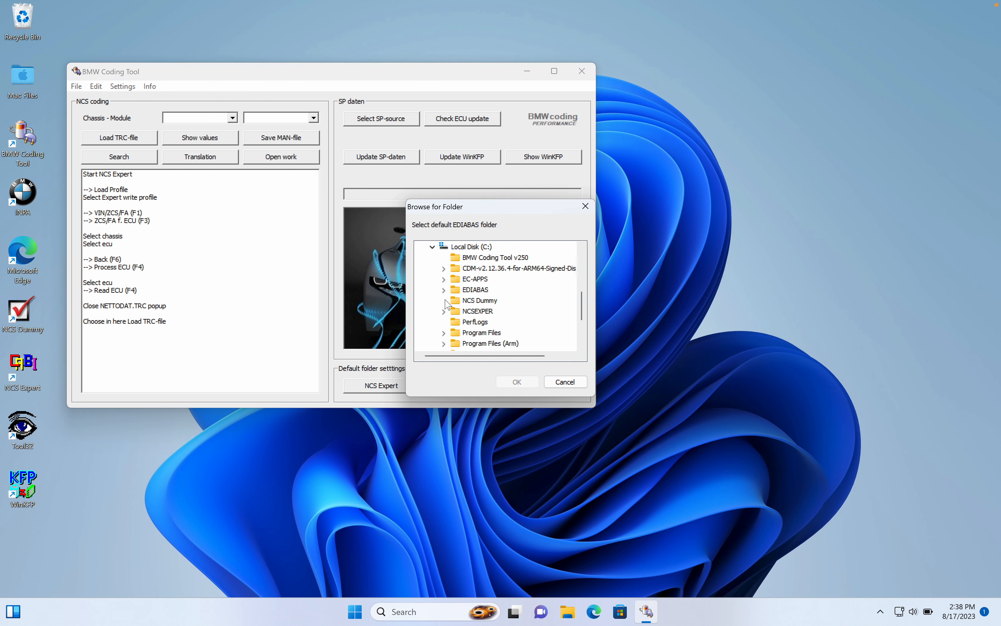
{"action": "left_click", "coordinate": [469, 290]}
{"action": "left_click", "coordinate": [517, 382]}
Set the default WinKFP - NFS folder to C:\EC-APPS\NFS.
{"action": "left_click", "coordinate": [533, 392]}
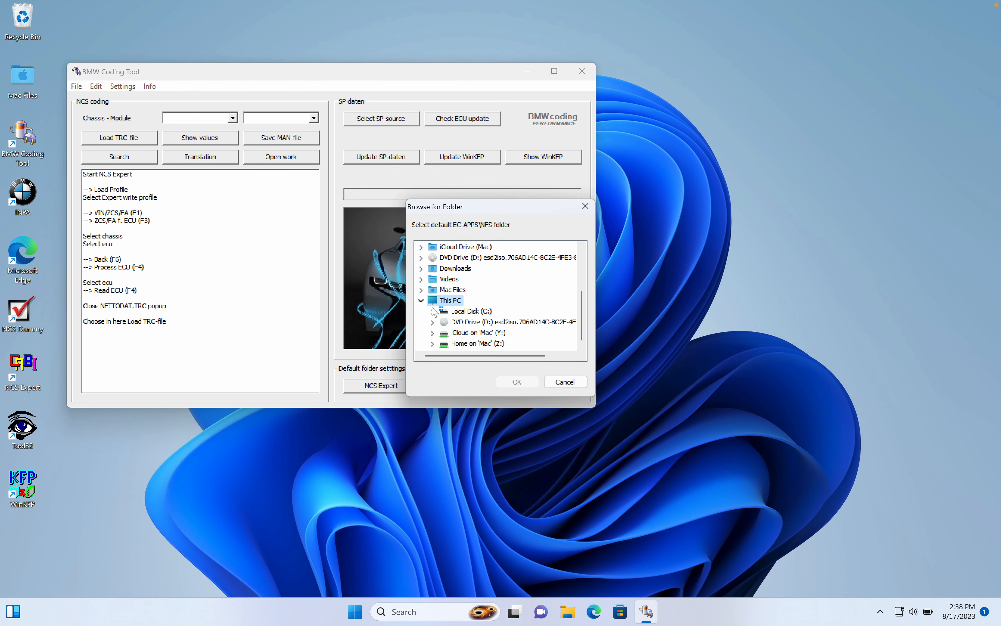
{"action": "scroll", "coordinate": [434, 315], "scroll_direction": "down", "scroll_amount": 2}
{"action": "left_click", "coordinate": [443, 290]}
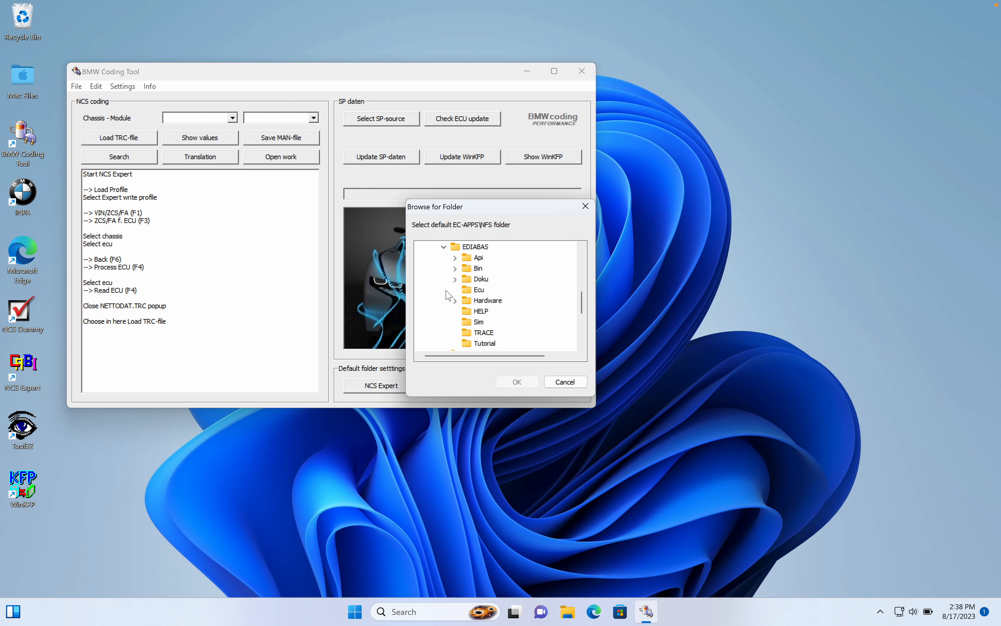
{"action": "left_click", "coordinate": [445, 247]}
{"action": "scroll", "coordinate": [448, 257], "scroll_direction": "up", "scroll_amount": 1}
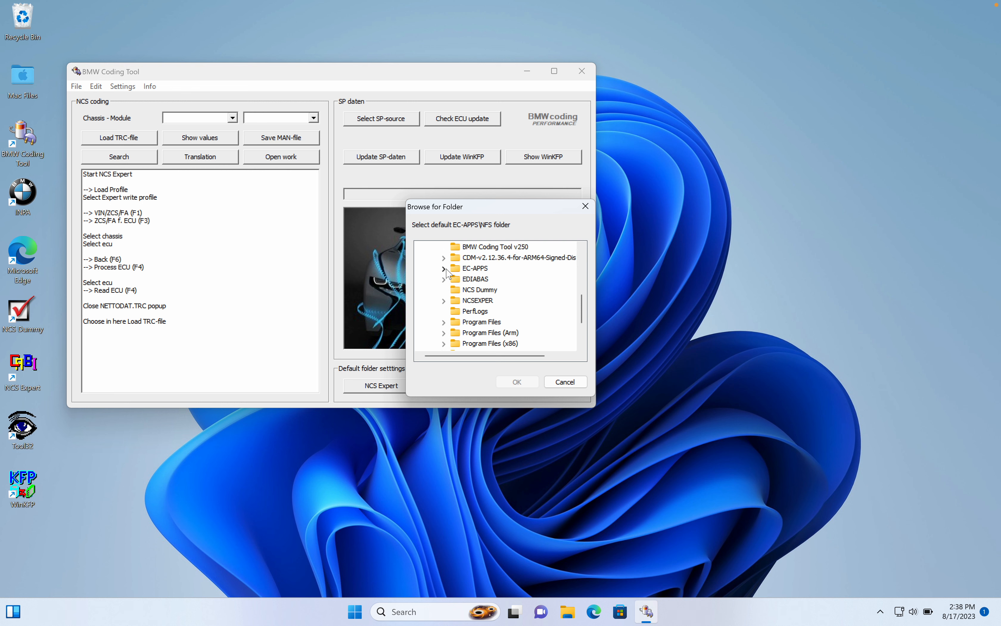
{"action": "left_click", "coordinate": [444, 269]}
{"action": "left_click", "coordinate": [469, 289]}
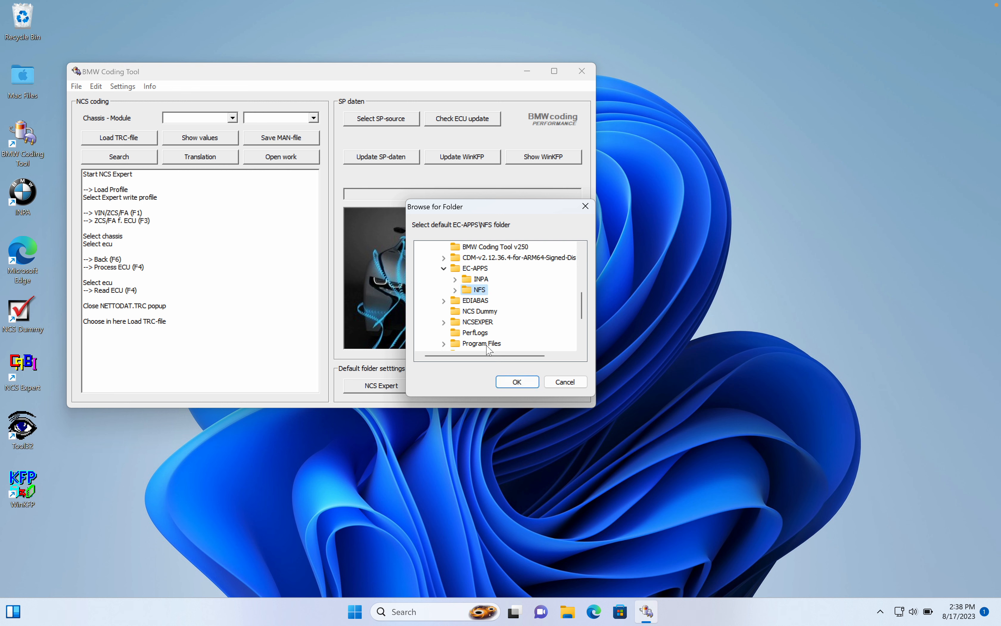
{"action": "left_click", "coordinate": [513, 382]}
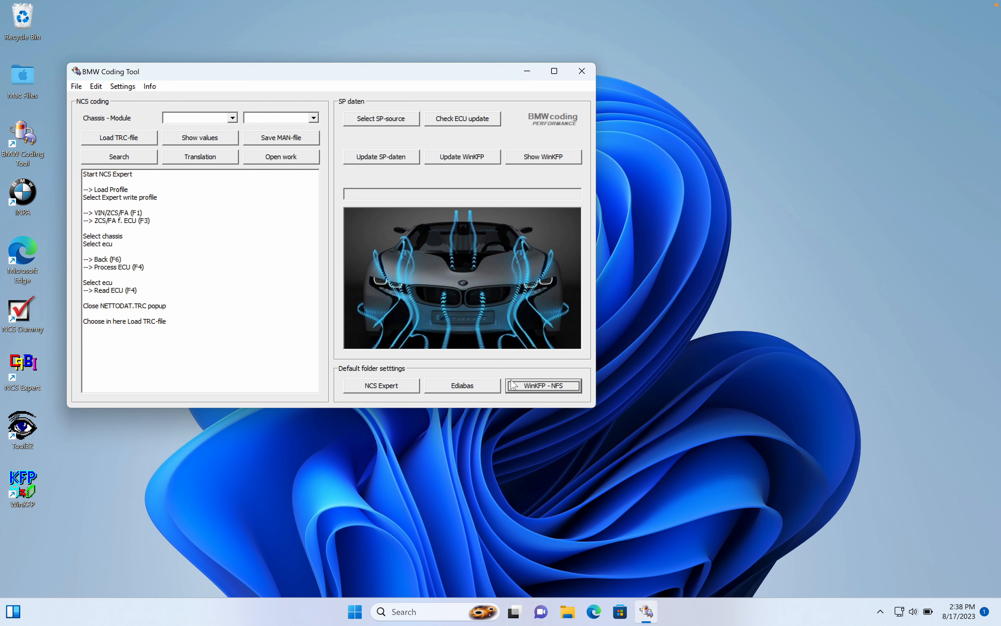
Select the BASE folder under Documents\BMW\BMW STANDARD TOOLS\5. v.71_SP-Daten\ecudata as the SP-daten source.
{"action": "left_click", "coordinate": [403, 121]}
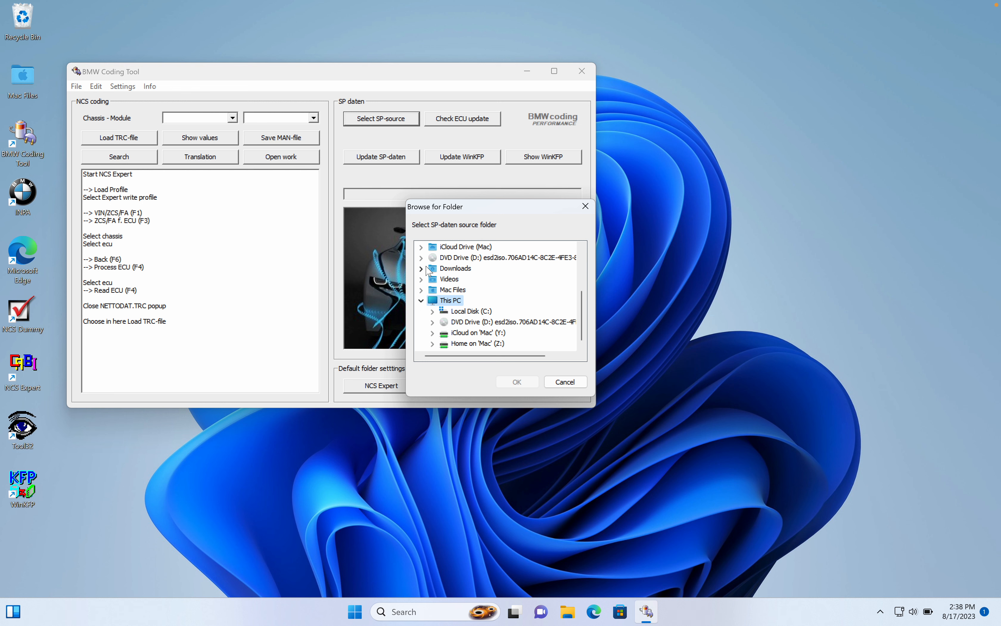
{"action": "scroll", "coordinate": [429, 271], "scroll_direction": "up", "scroll_amount": 3}
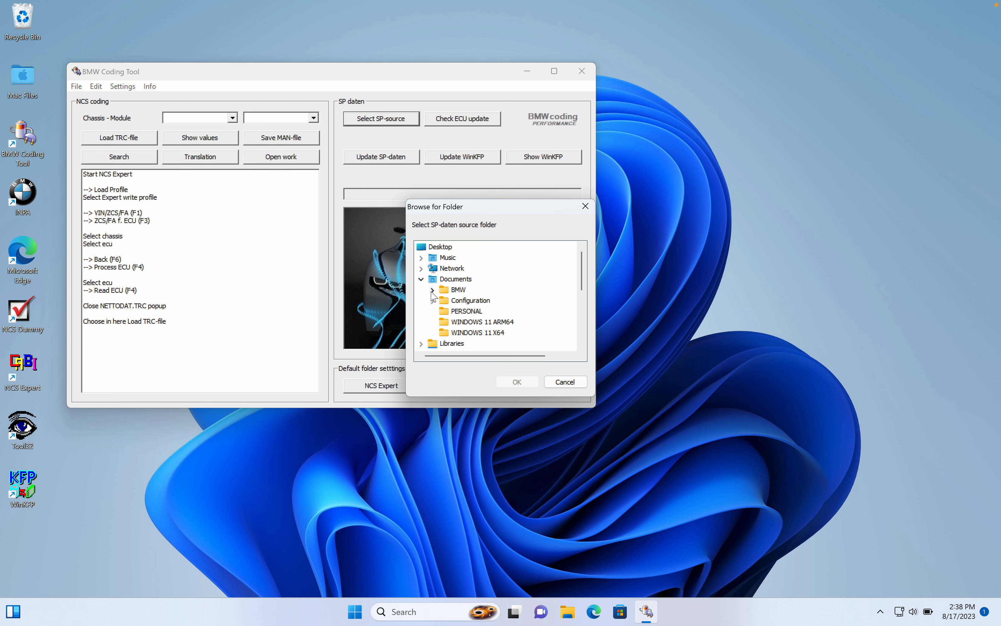
{"action": "left_click", "coordinate": [432, 290]}
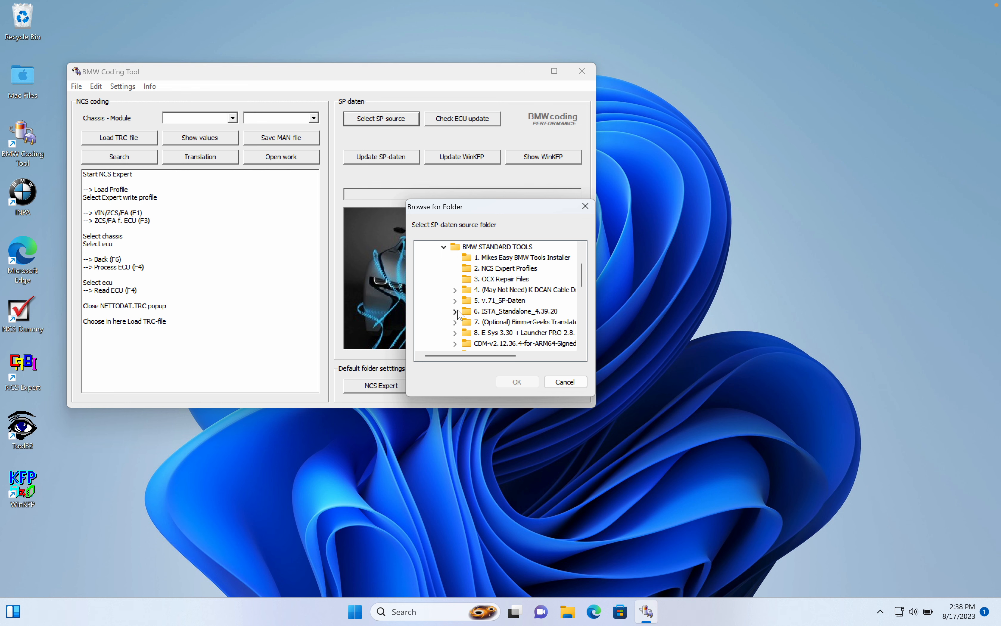
{"action": "left_click", "coordinate": [455, 301]}
{"action": "left_click", "coordinate": [467, 312]}
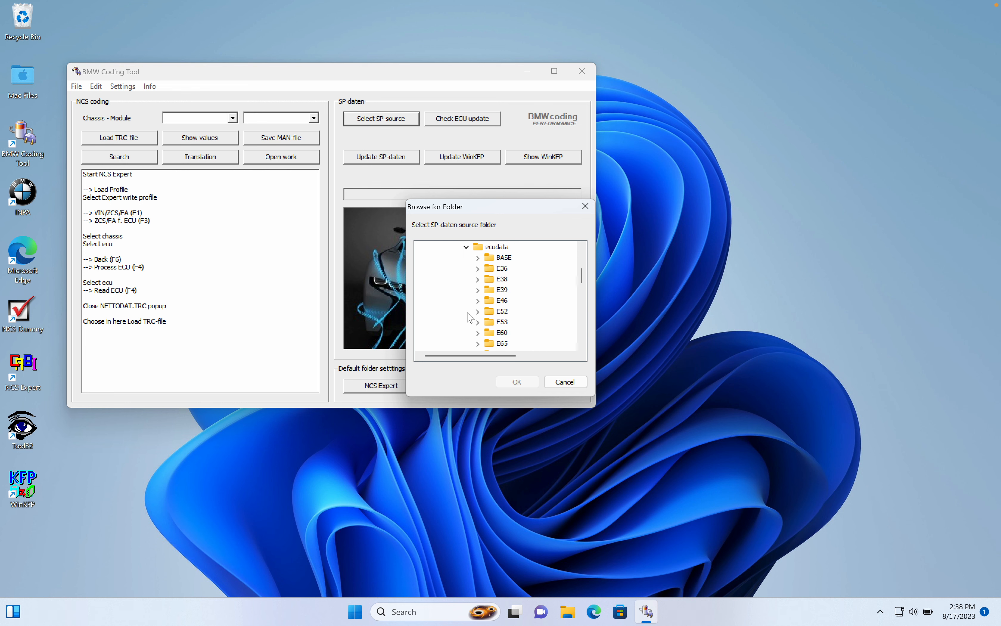
{"action": "left_click", "coordinate": [493, 257]}
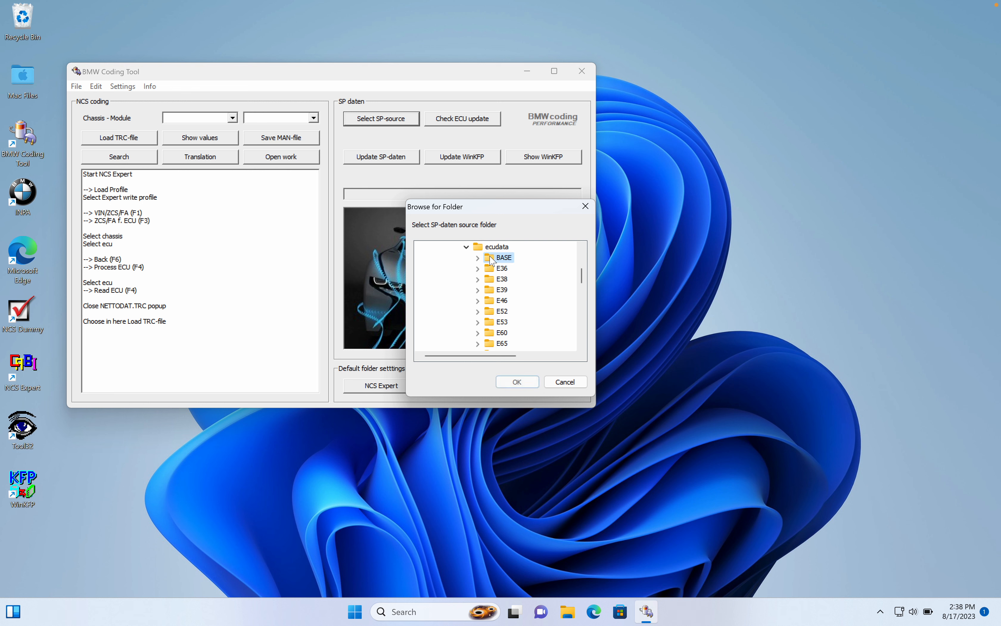
{"action": "left_click", "coordinate": [530, 383]}
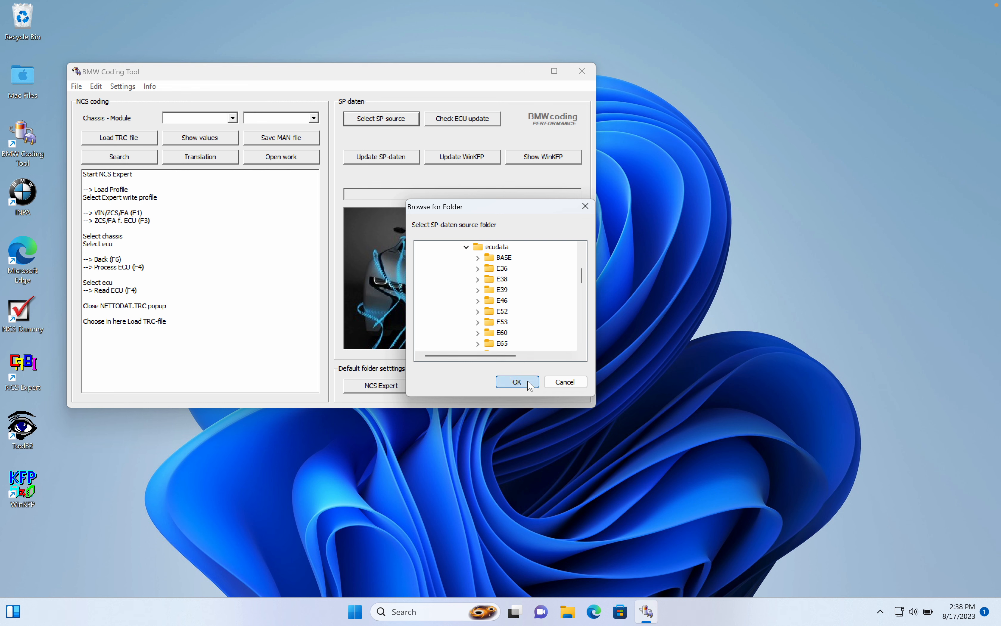
Update the SP-daten and WinKFP from BASE without backups, creating the missing ASE folder in C:\NCSEXPER\DATEN.
{"action": "left_click", "coordinate": [393, 159]}
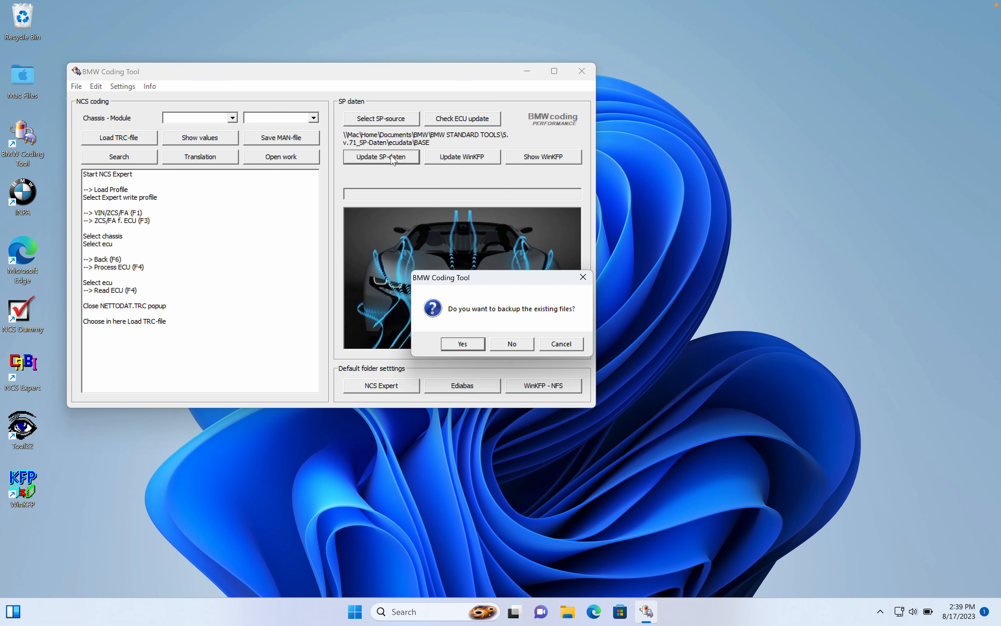
{"action": "left_click", "coordinate": [524, 343]}
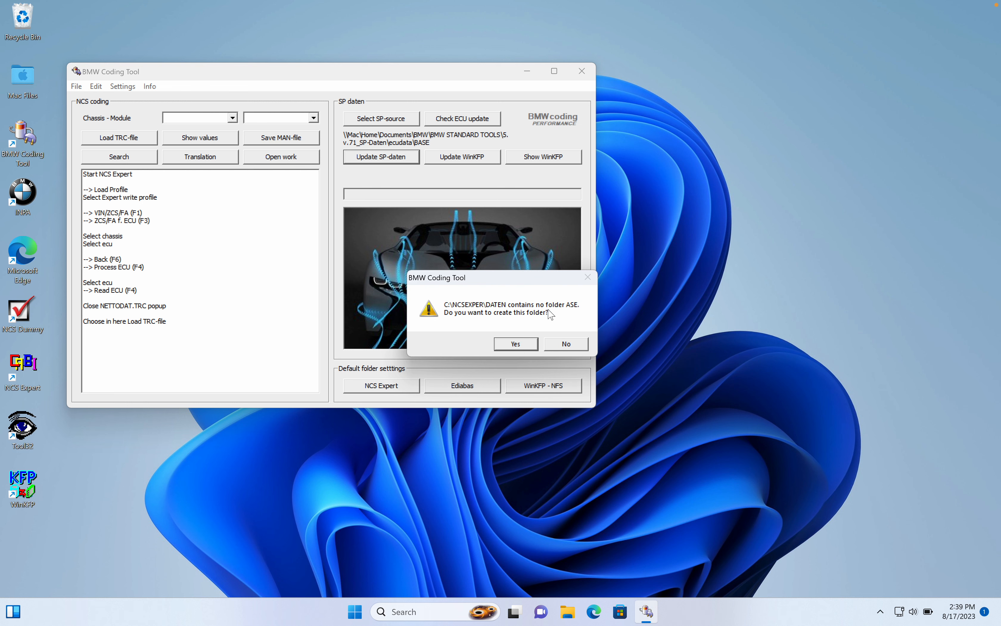
{"action": "left_click", "coordinate": [519, 342]}
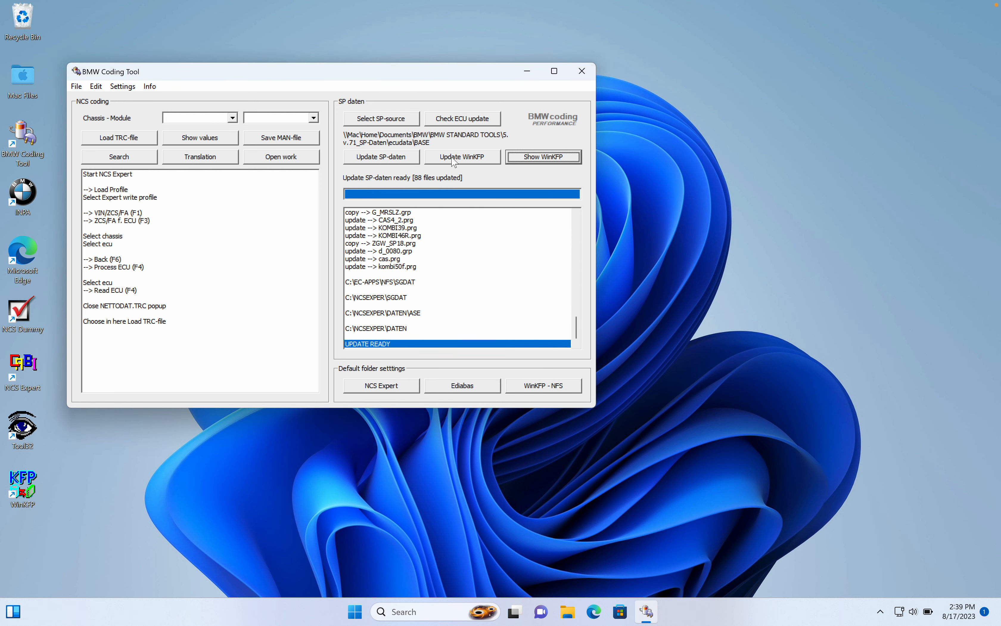
{"action": "left_click", "coordinate": [454, 159]}
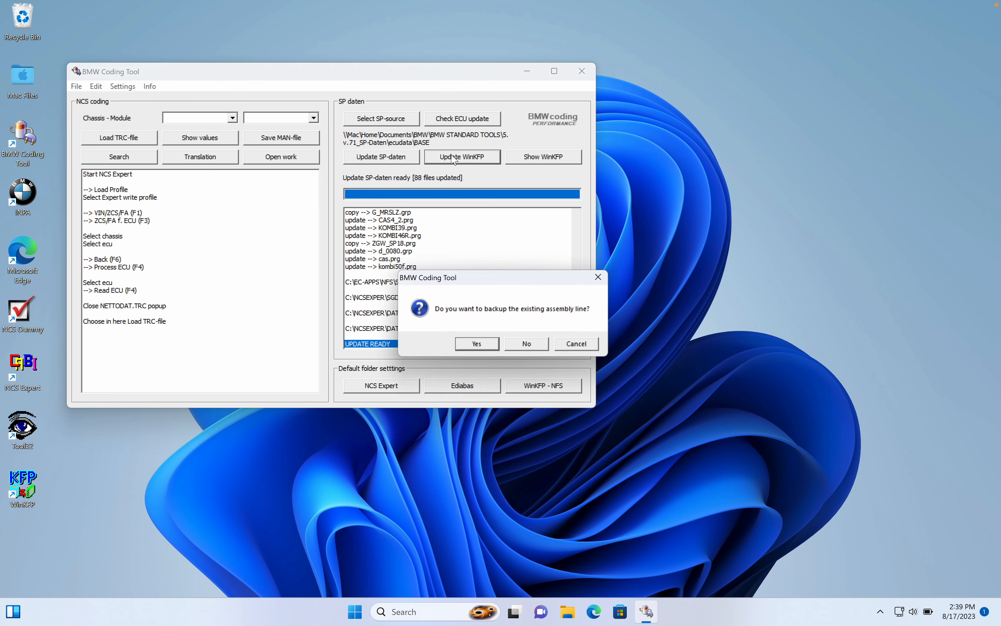
{"action": "left_click", "coordinate": [536, 347]}
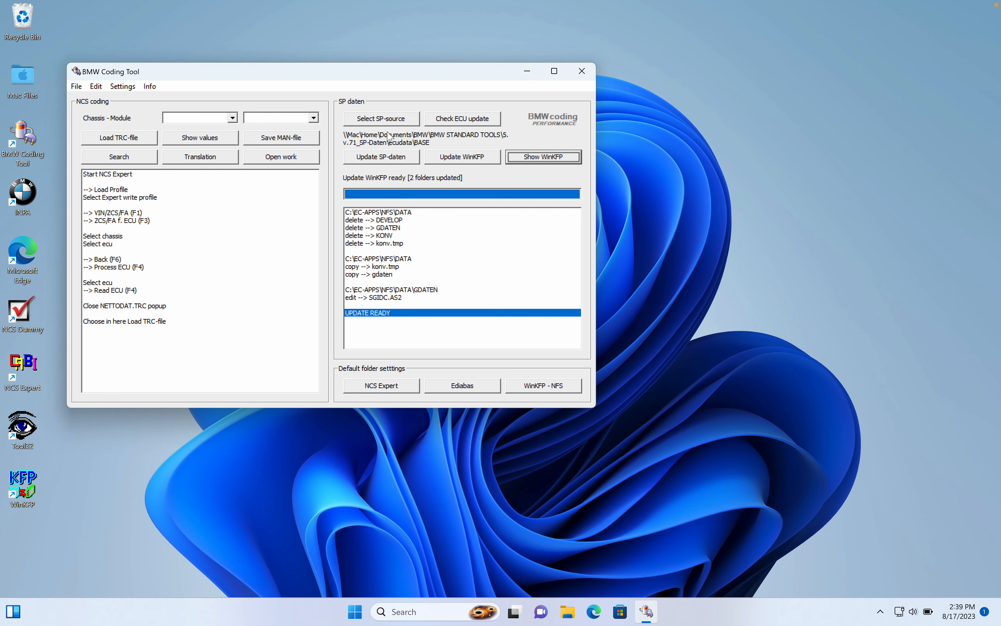
Select the E89 folder under 5. v.71_SP-Daten\ecudata as the SP-daten source.
{"action": "left_click", "coordinate": [388, 119]}
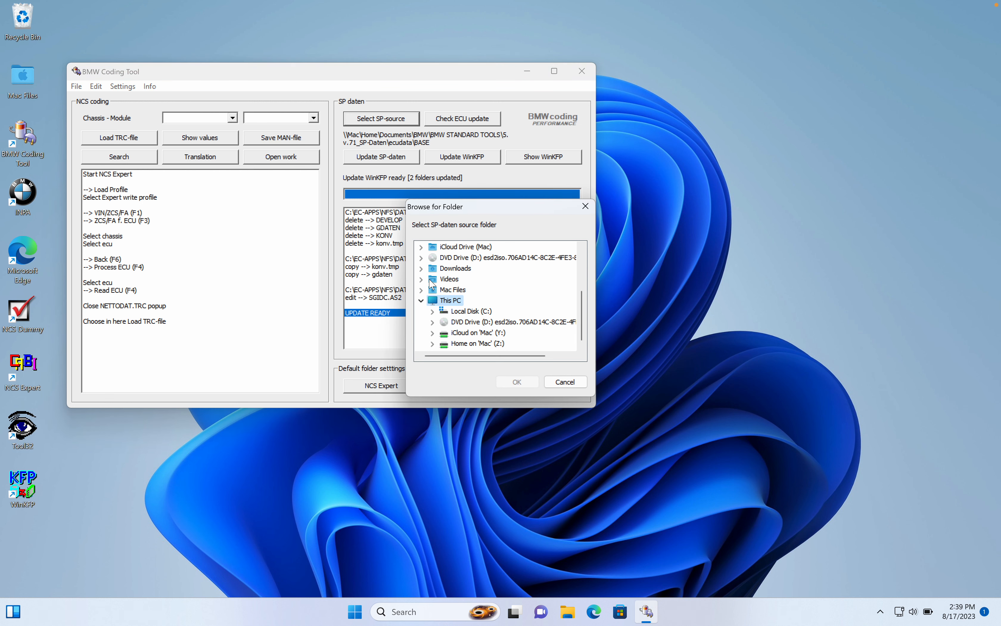
{"action": "scroll", "coordinate": [427, 271], "scroll_direction": "up", "scroll_amount": 3}
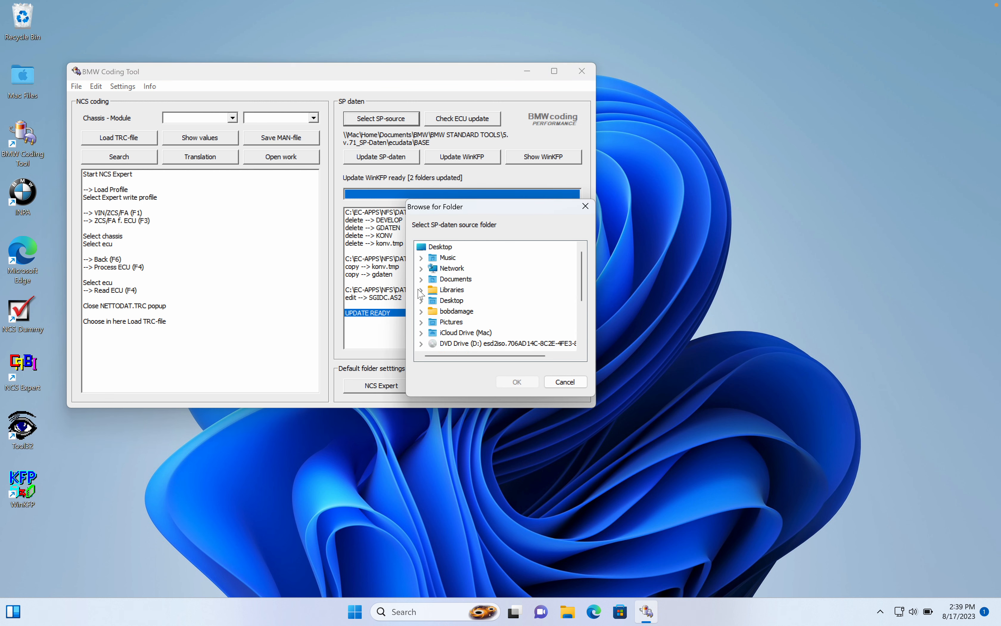
{"action": "left_click", "coordinate": [424, 279]}
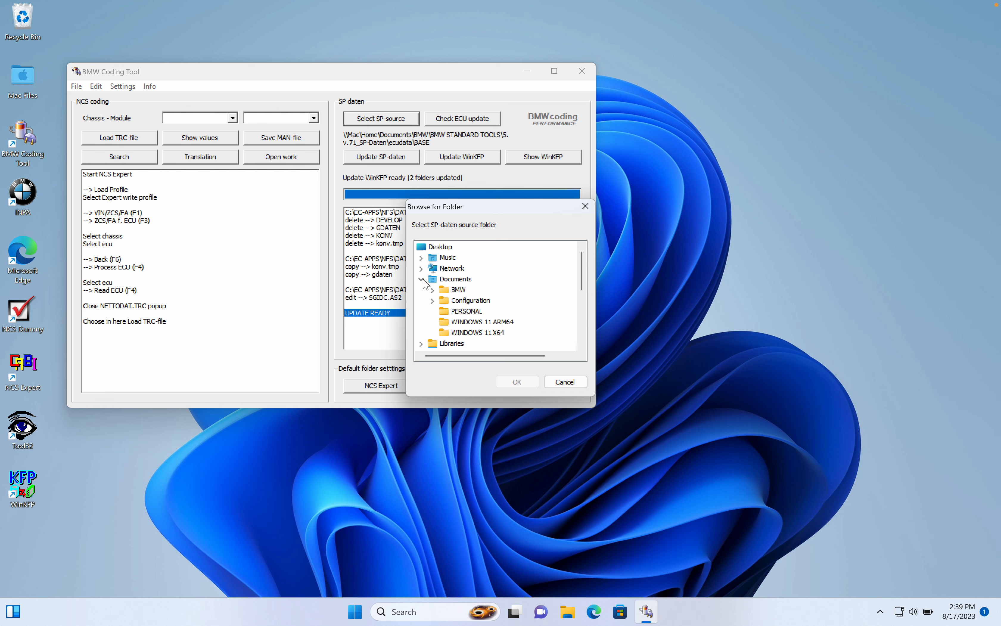
{"action": "left_click", "coordinate": [436, 290]}
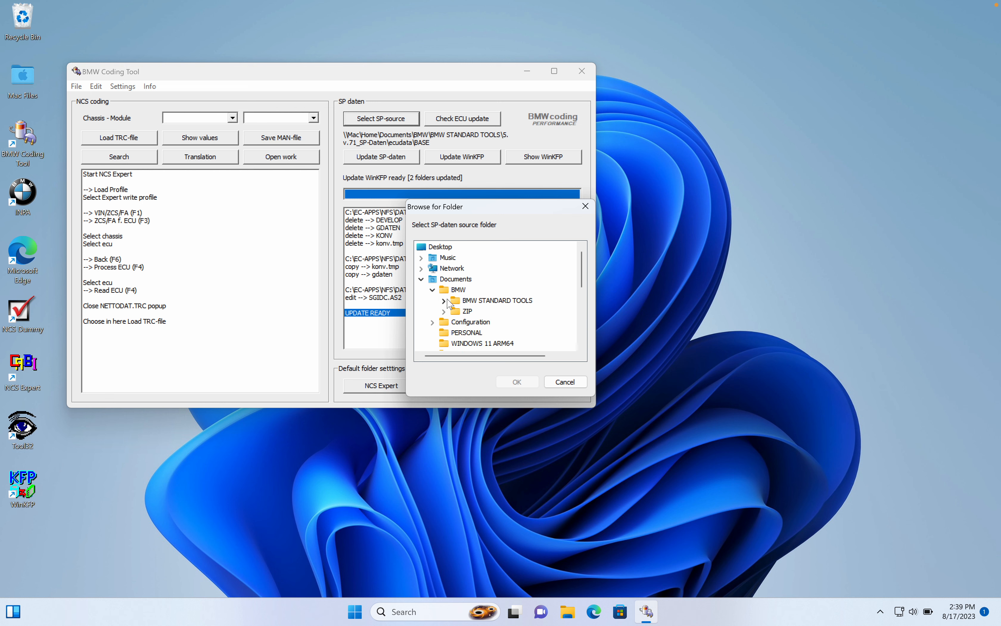
{"action": "left_click", "coordinate": [444, 301]}
{"action": "left_click", "coordinate": [455, 301]}
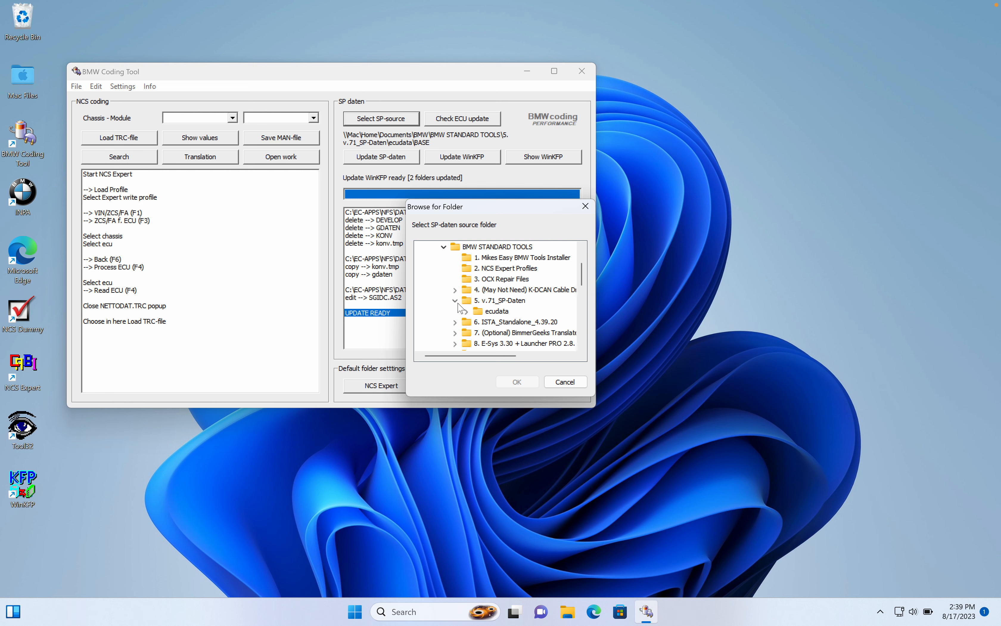
{"action": "left_click", "coordinate": [466, 311]}
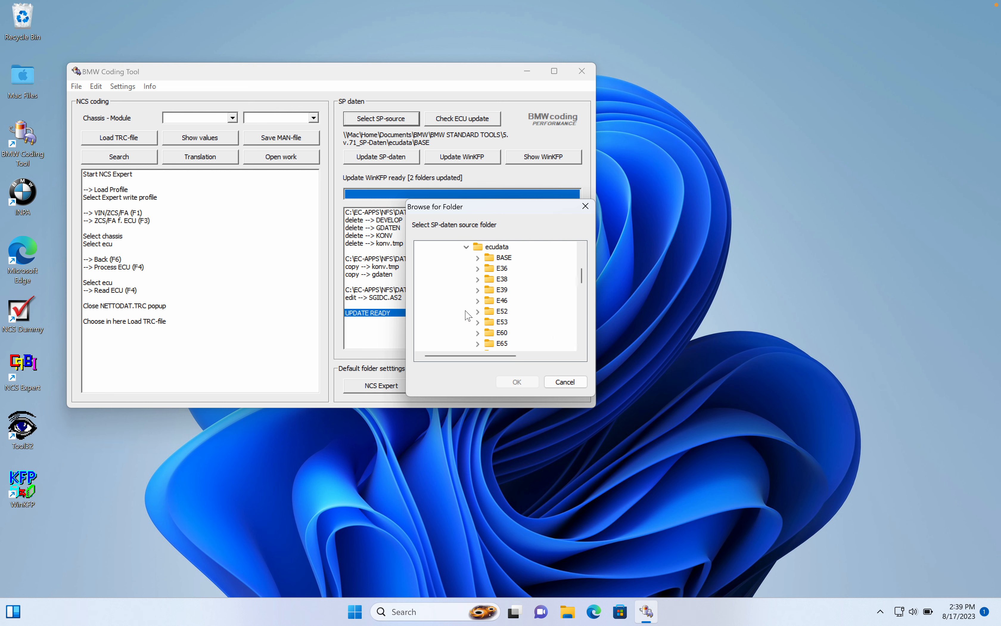
{"action": "scroll", "coordinate": [514, 322], "scroll_direction": "down", "scroll_amount": 1}
{"action": "scroll", "coordinate": [513, 322], "scroll_direction": "down", "scroll_amount": 1}
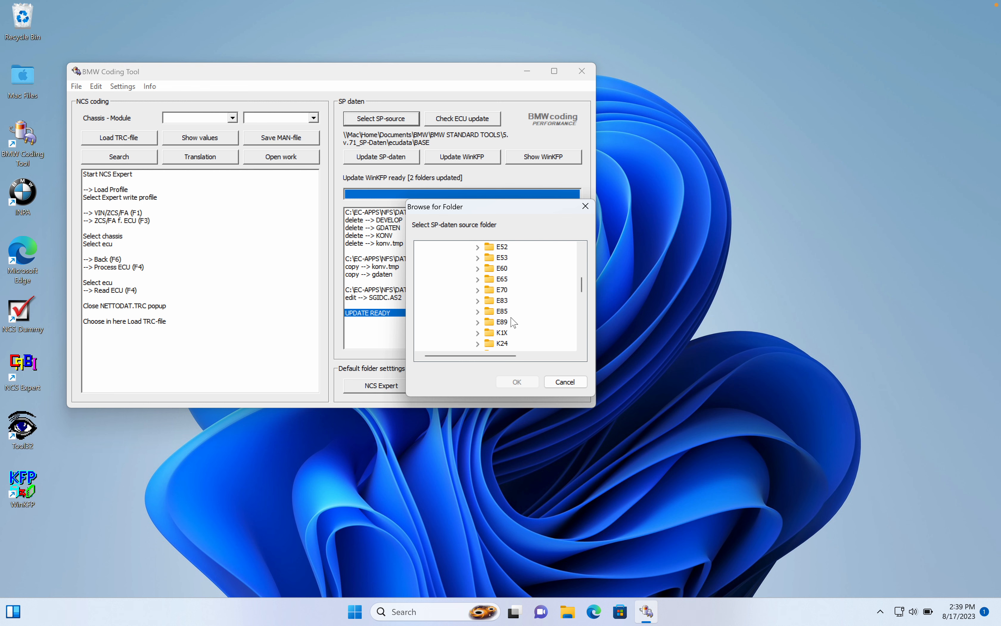
{"action": "left_click", "coordinate": [491, 322]}
{"action": "left_click", "coordinate": [513, 384]}
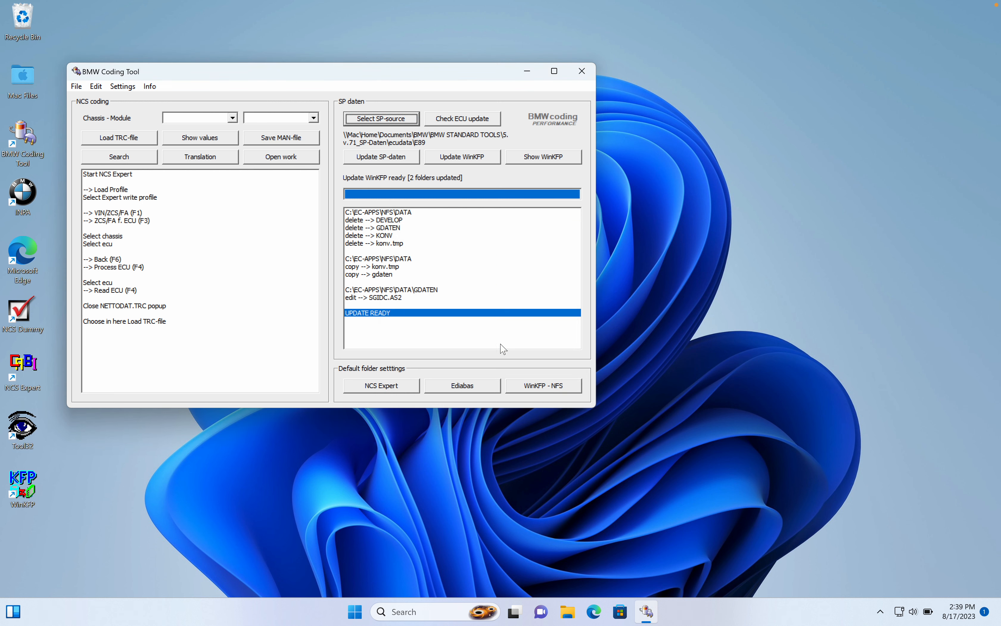
Update the SP-daten and WinKFP from E89 without backups, and close BMW Coding Tool.
{"action": "left_click", "coordinate": [400, 156]}
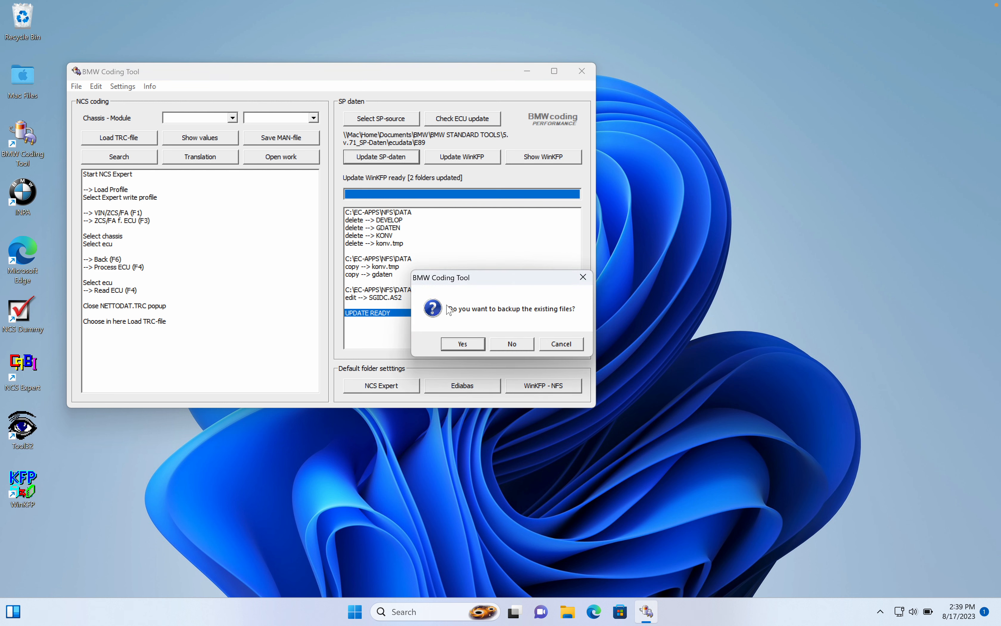
{"action": "left_click", "coordinate": [513, 344]}
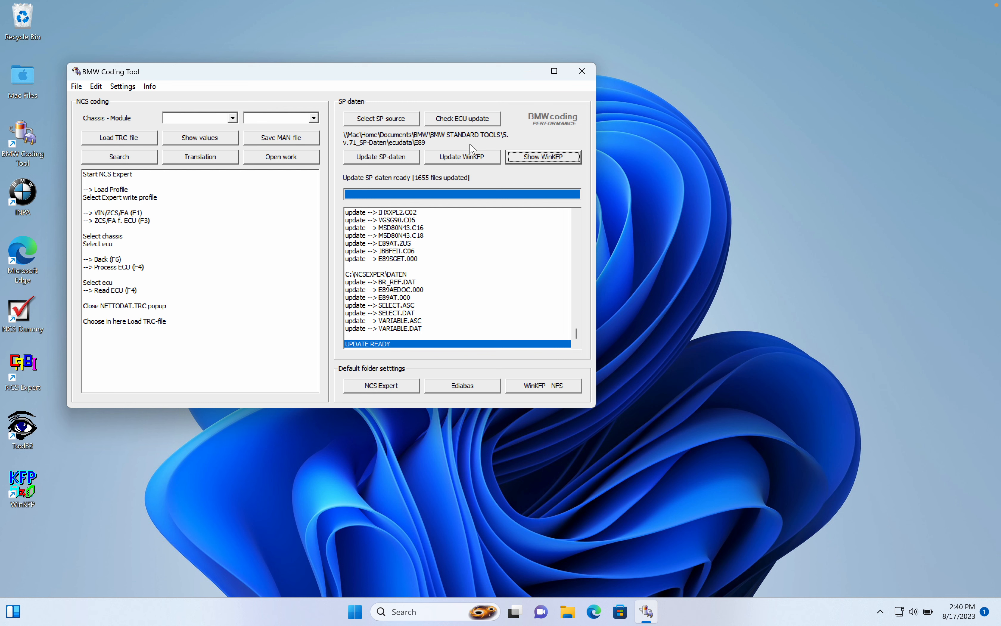
{"action": "left_click", "coordinate": [472, 162]}
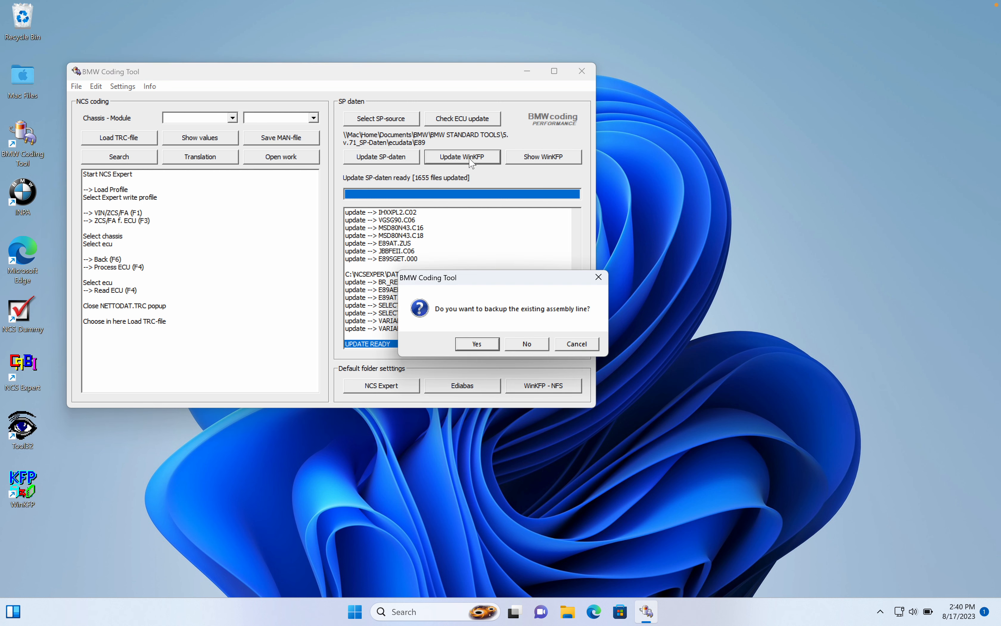
{"action": "left_click", "coordinate": [528, 344]}
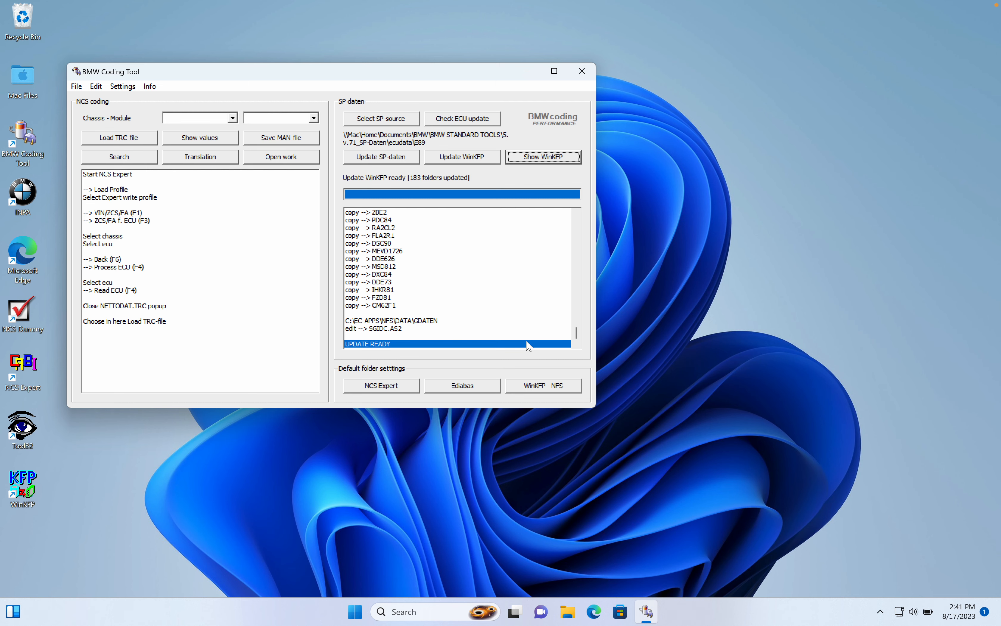
{"action": "left_click", "coordinate": [581, 71]}
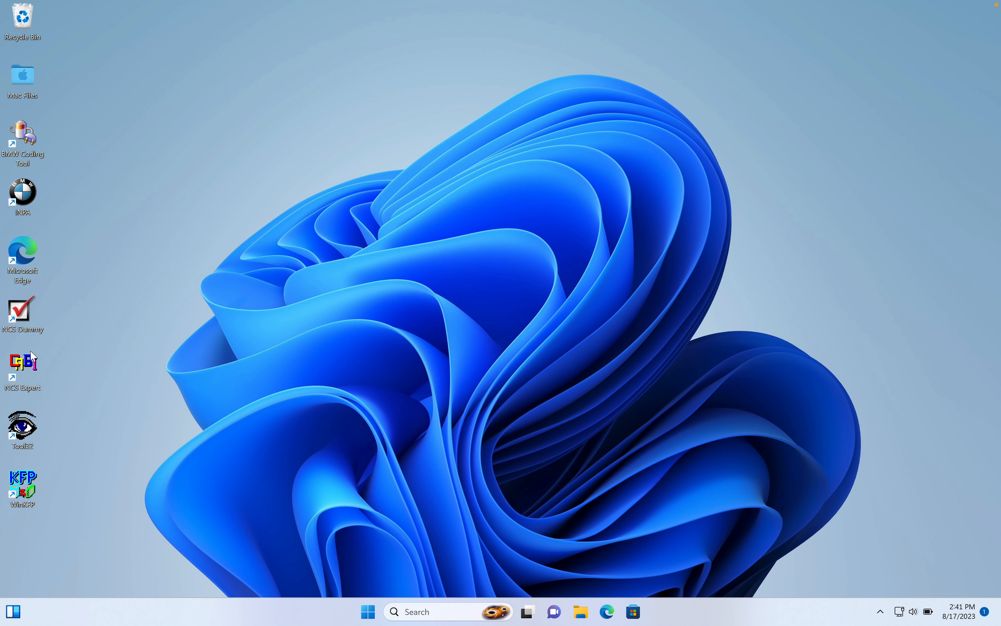
{"action": "left_click", "coordinate": [416, 371]}
{"action": "left_click", "coordinate": [34, 130]}
{"action": "left_click", "coordinate": [32, 319]}
{"action": "left_click", "coordinate": [36, 130]}
{"action": "double_click", "coordinate": [37, 130]}
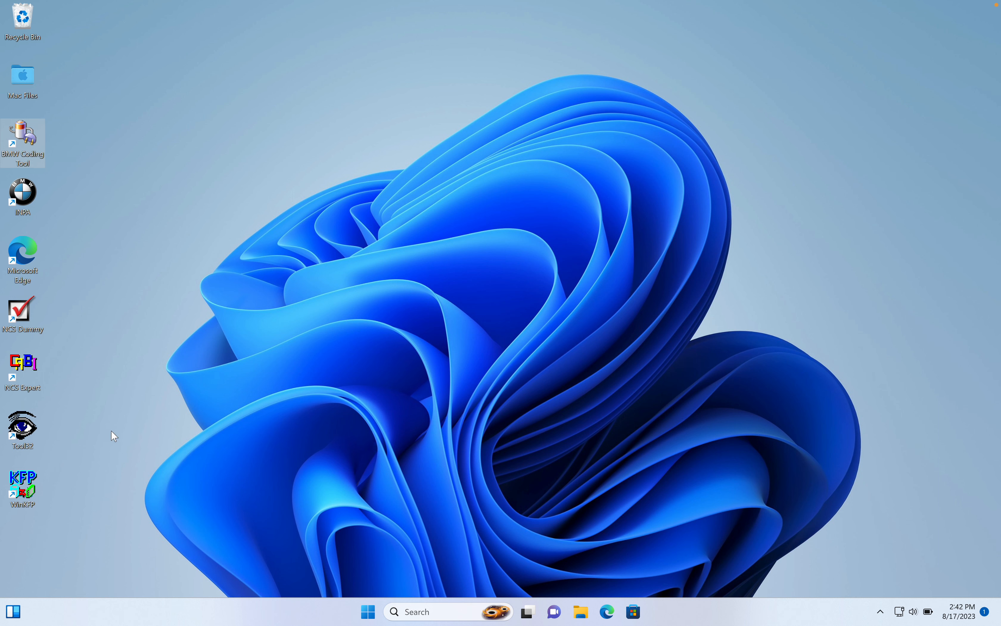
Start WinKFP from its desktop shortcut and enlarge its window so all function buttons fit.
{"action": "left_click", "coordinate": [35, 489]}
{"action": "left_click", "coordinate": [34, 485]}
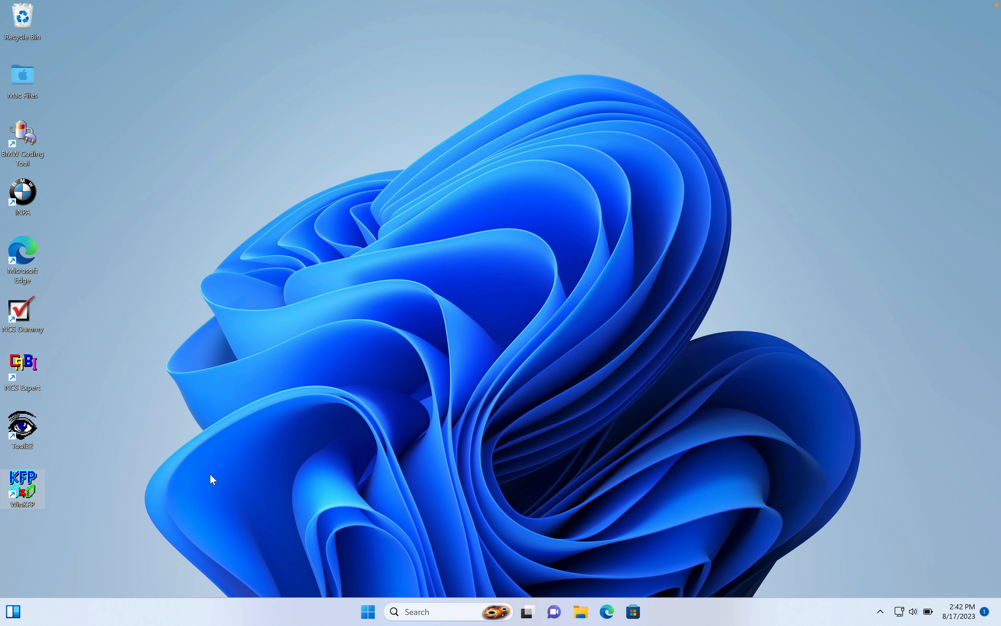
{"action": "double_click", "coordinate": [33, 488]}
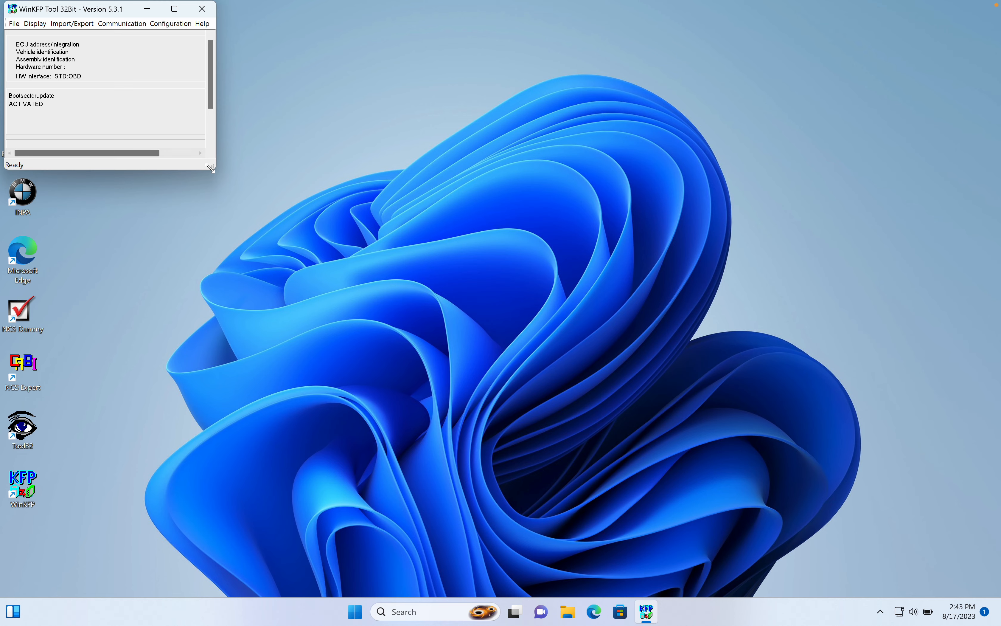
{"action": "left_click_drag", "start_coordinate": [213, 166], "coordinate": [816, 449]}
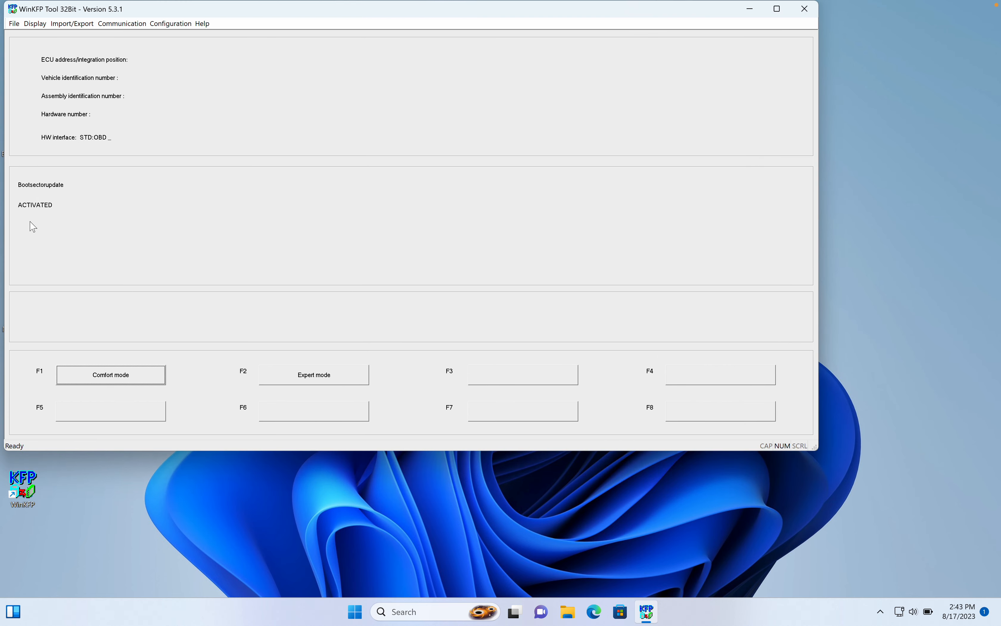
Enable Show programming voltage, Fast baudrate and Force program programming in comfort mode in WinKFP's Ini options.
{"action": "left_click", "coordinate": [176, 24]}
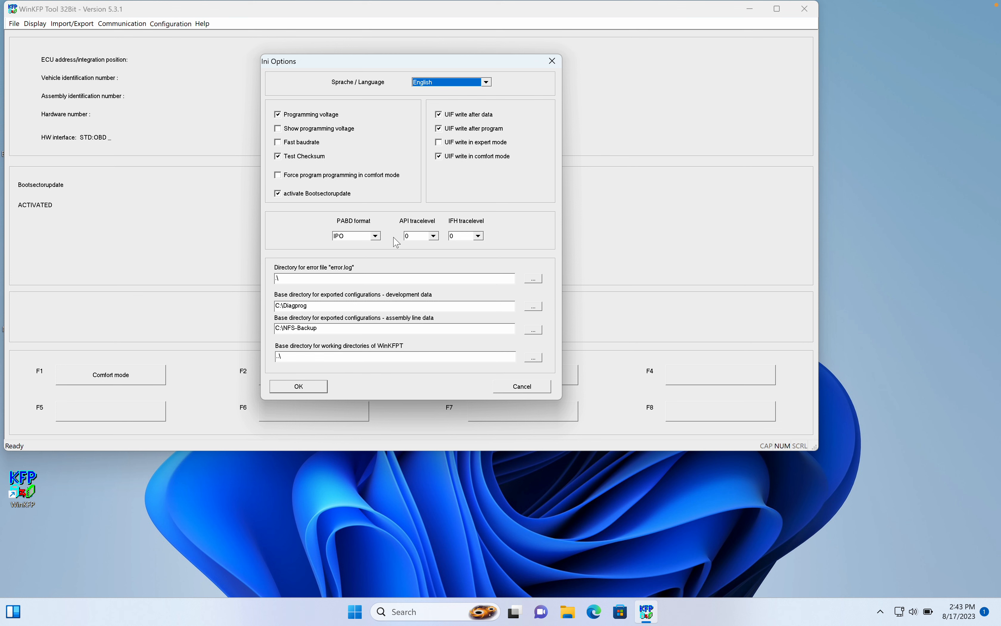
{"action": "left_click", "coordinate": [279, 129]}
{"action": "left_click", "coordinate": [279, 144]}
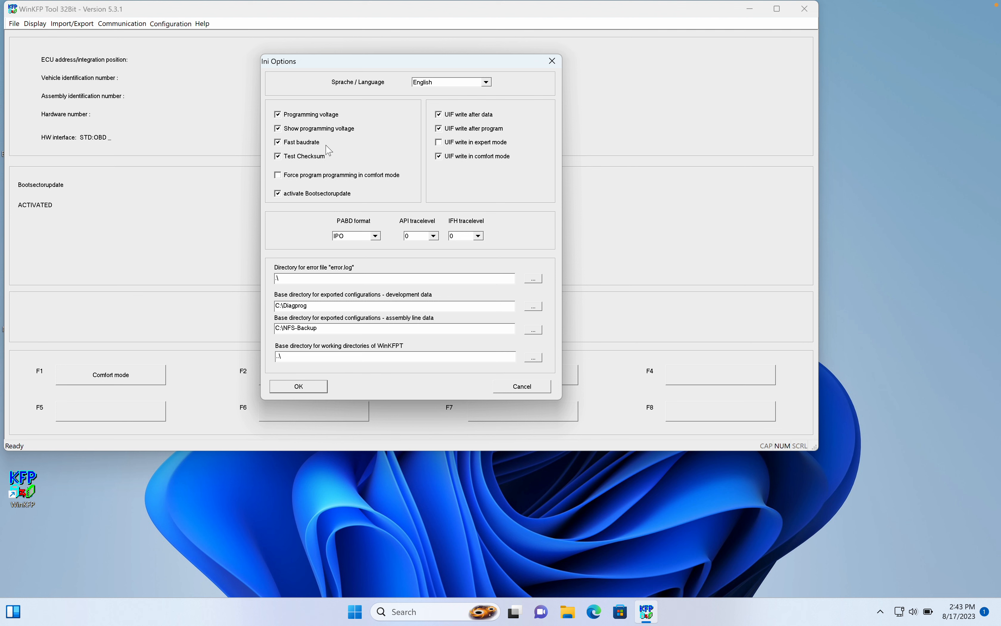
{"action": "left_click", "coordinate": [278, 176]}
Set both the API tracelevel and the IFH tracelevel to 1 in the Ini options.
{"action": "left_click", "coordinate": [376, 236]}
{"action": "left_click", "coordinate": [391, 215]}
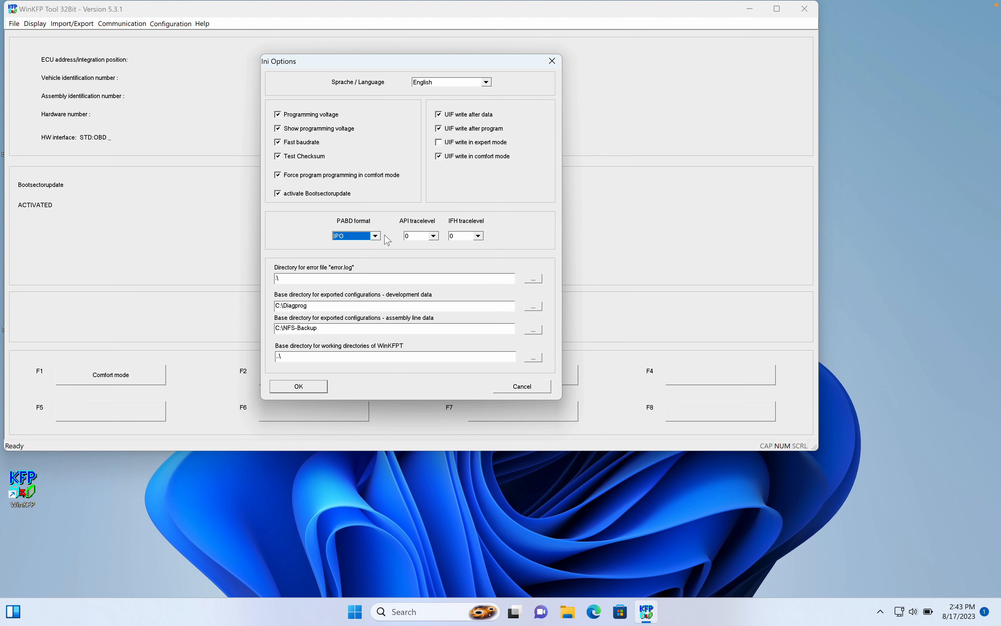
{"action": "left_click", "coordinate": [434, 236]}
{"action": "left_click", "coordinate": [419, 253]}
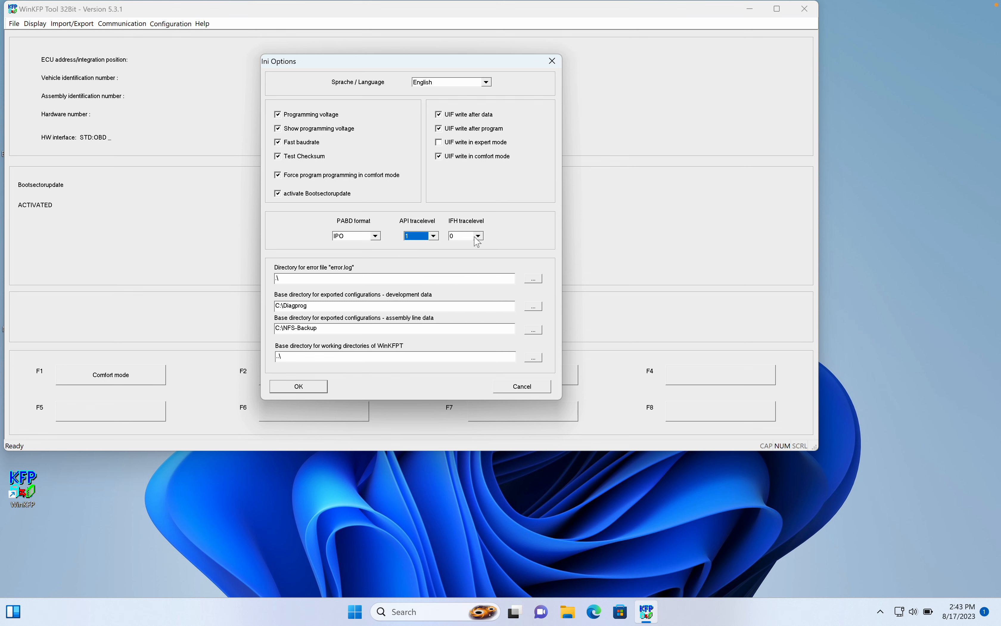
{"action": "left_click", "coordinate": [479, 236]}
{"action": "left_click", "coordinate": [468, 253]}
{"action": "left_click", "coordinate": [400, 256]}
Save the Ini options, agreeing to create the missing C:\Diagprog directory, and close WinKFP.
{"action": "left_click", "coordinate": [296, 387]}
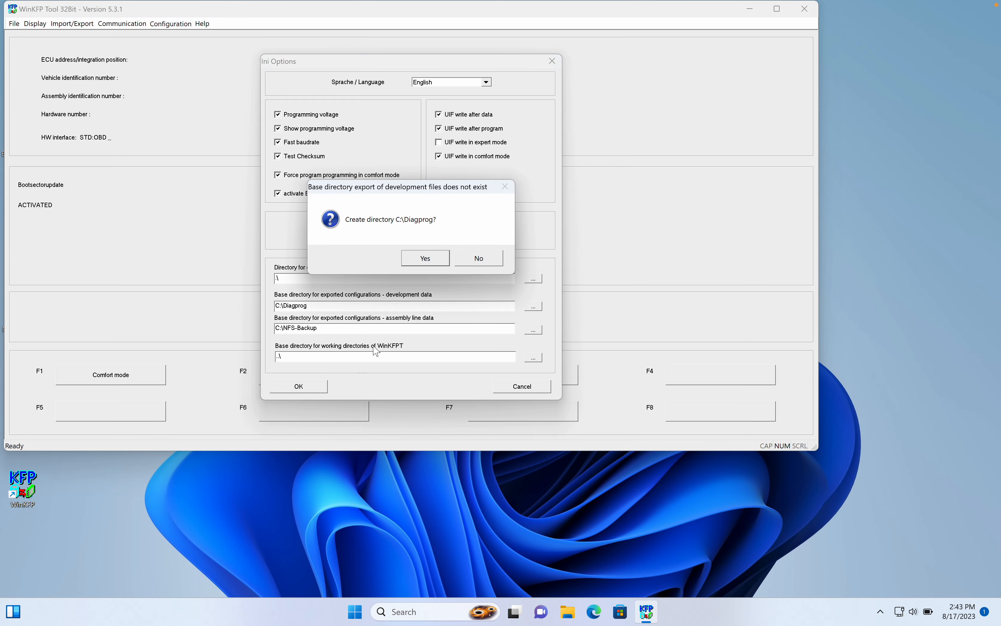
{"action": "left_click", "coordinate": [434, 261]}
{"action": "left_click", "coordinate": [434, 260]}
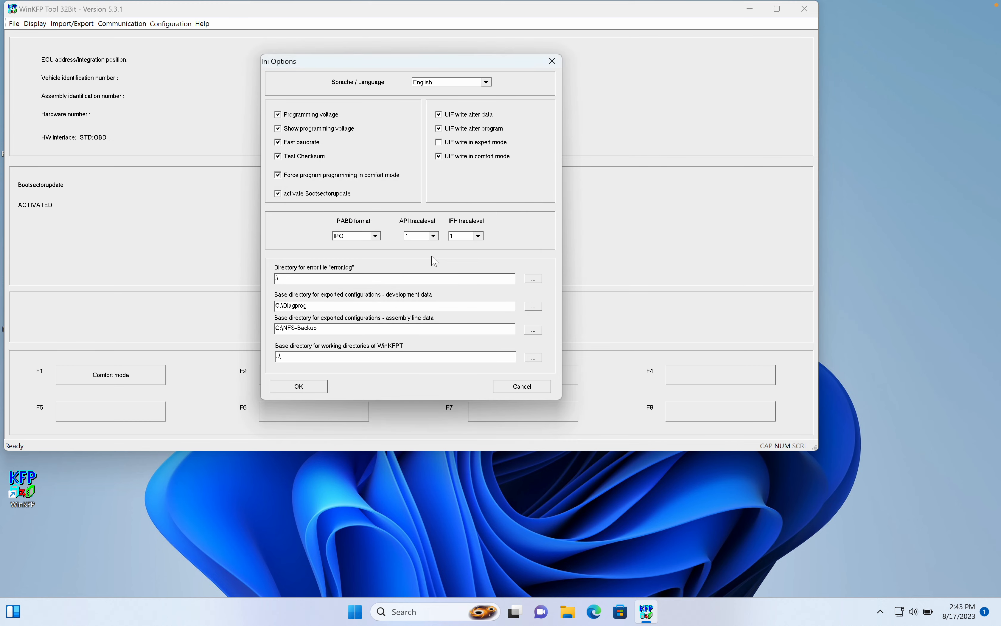
{"action": "left_click", "coordinate": [396, 259]}
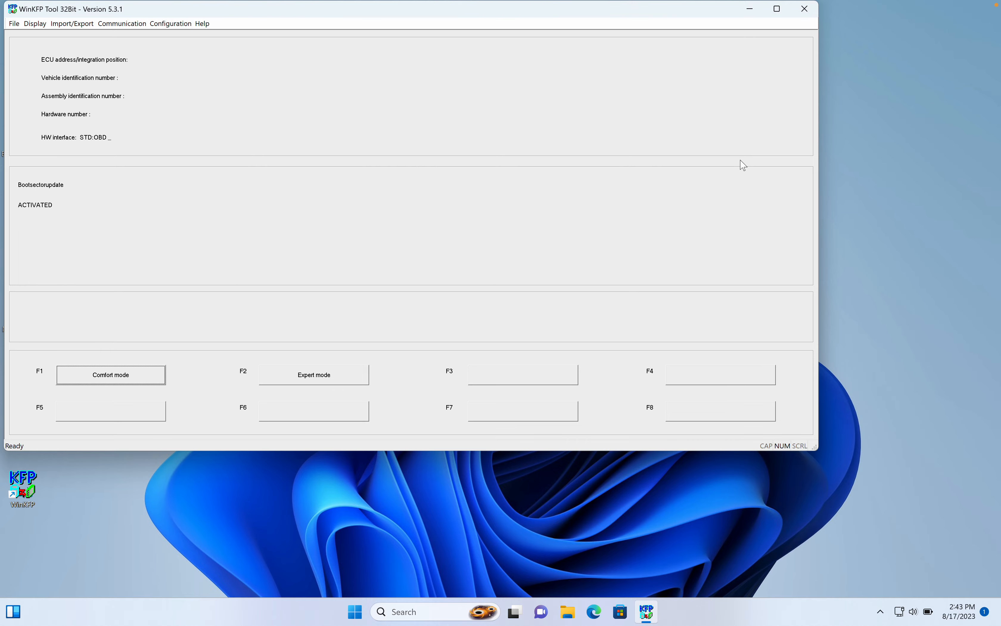
{"action": "left_click", "coordinate": [805, 8]}
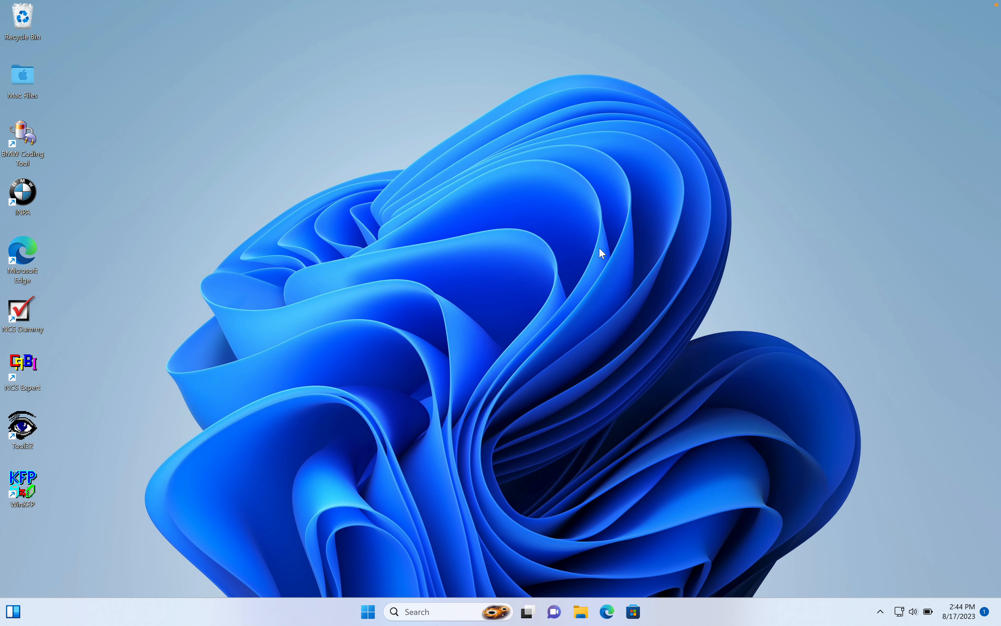
{"action": "mouse_move", "coordinate": [760, 7]}
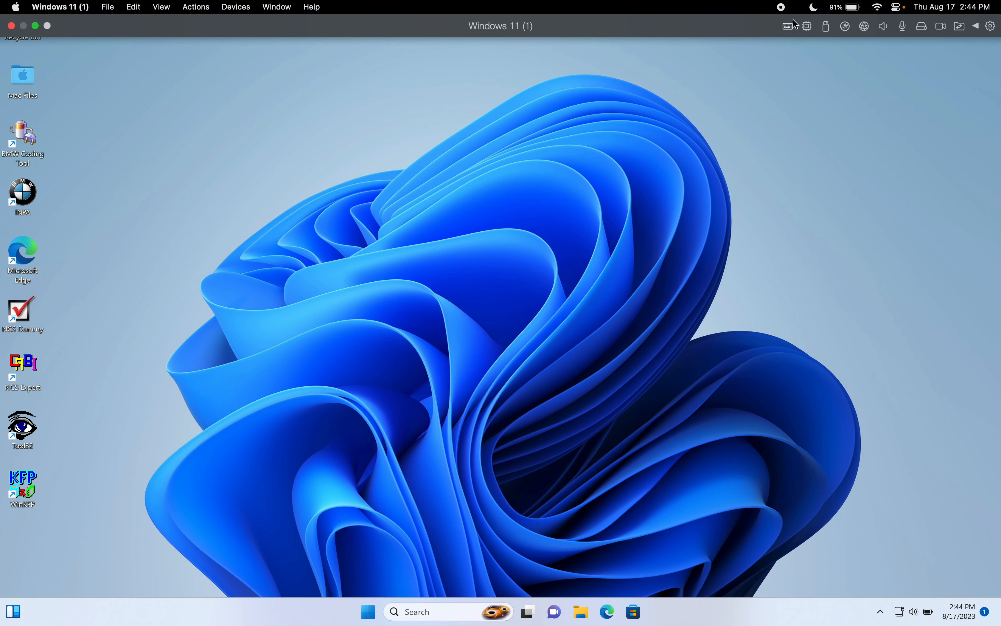